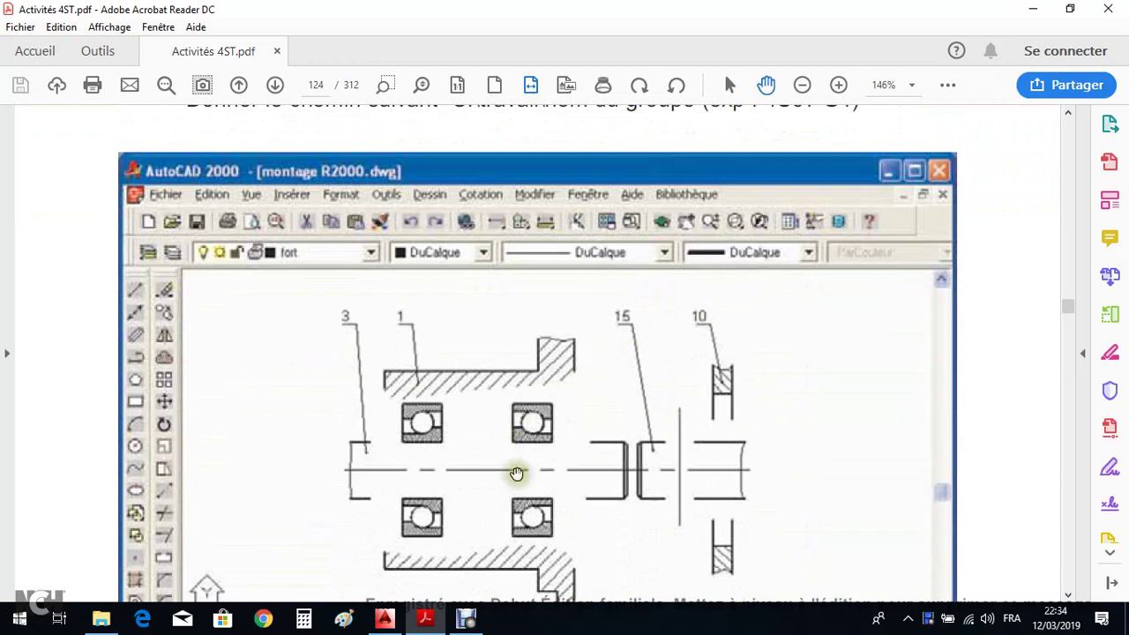
Switch to AutoCAD Mechanical and open the drawing TP27 from the Travail_2017 folder.
scroll(516, 473, down, 1)
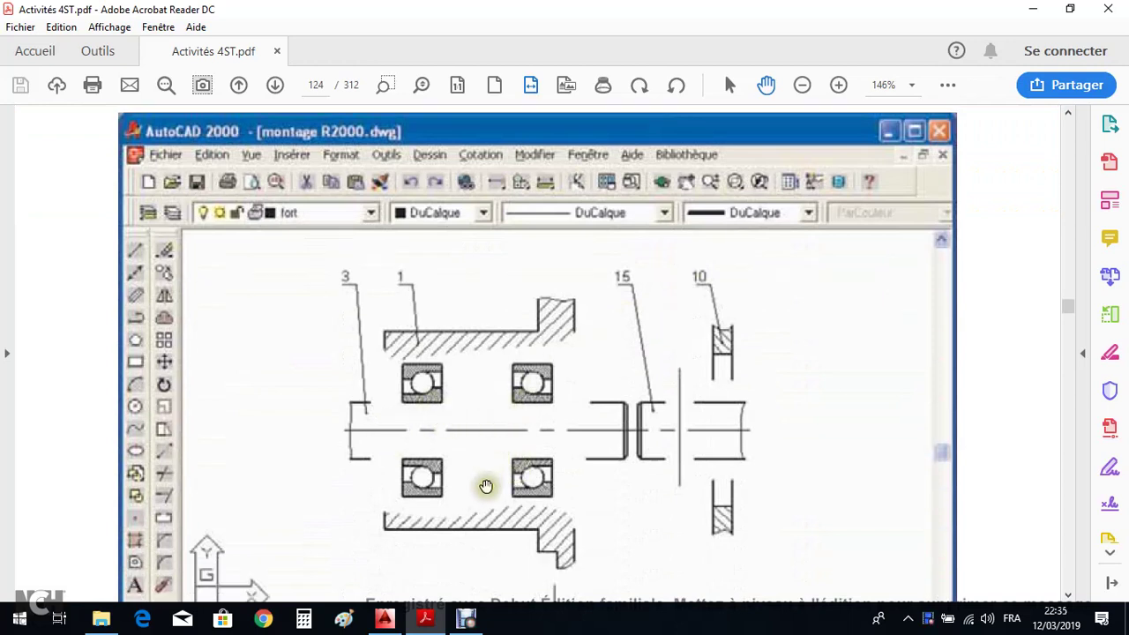
click(394, 621)
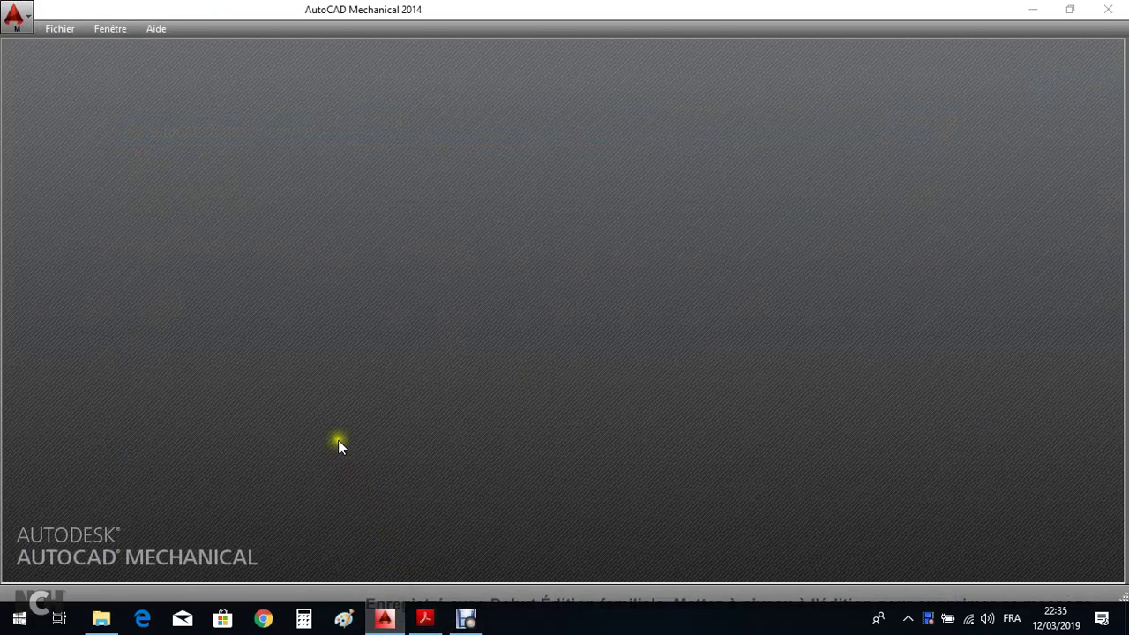
click(60, 29)
click(84, 68)
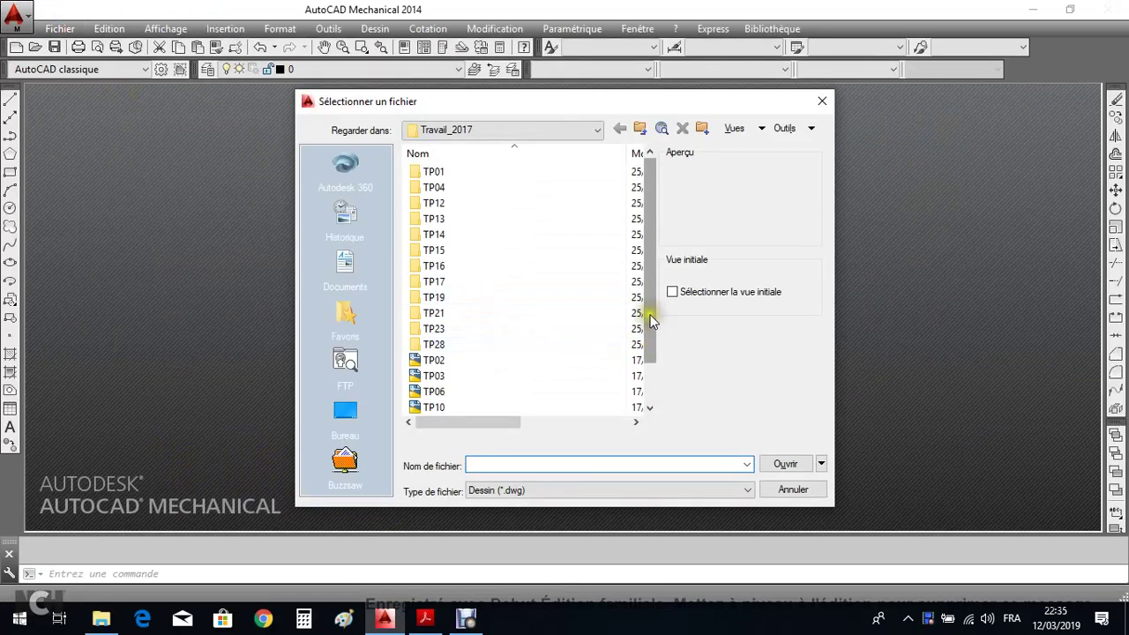
drag(651, 320, 653, 353)
click(455, 407)
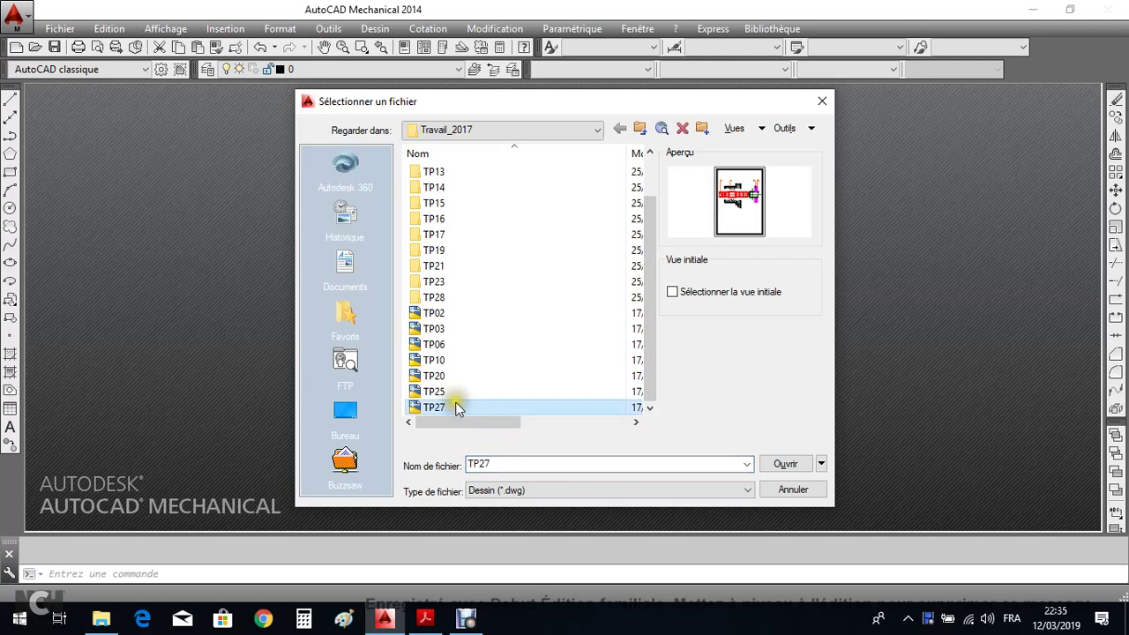
double_click(445, 404)
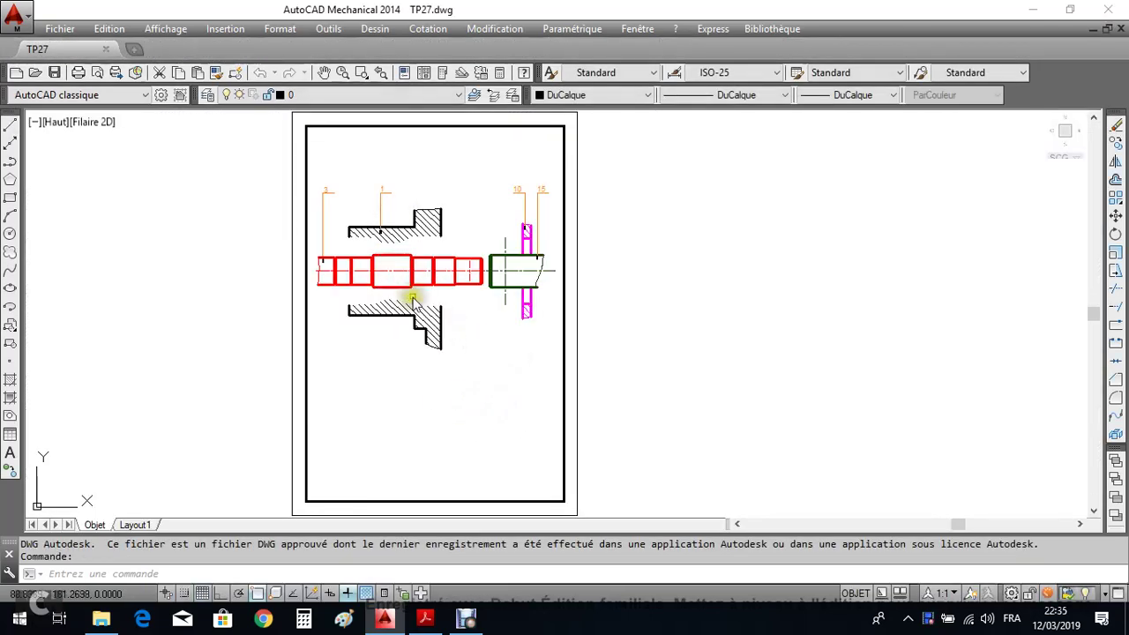
scroll(383, 279, up, 4)
middle_drag(436, 166, 426, 253)
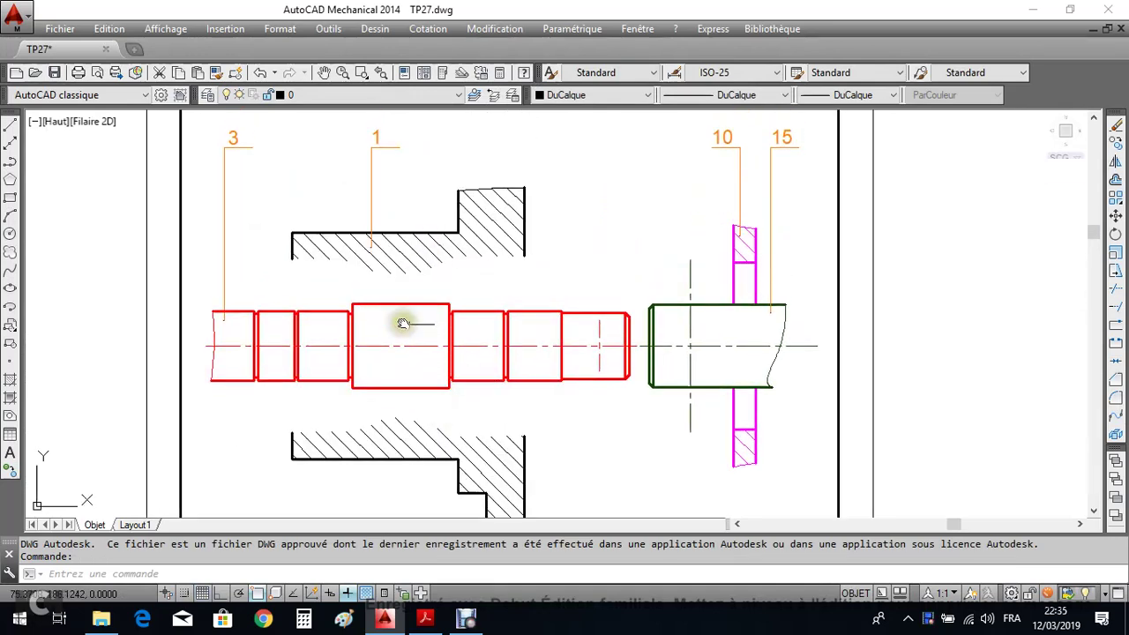
Consult the bearing mounting instructions in the PDF and make Roulements the current layer in AutoCAD.
click(415, 621)
scroll(432, 494, down, 10)
scroll(449, 413, down, 5)
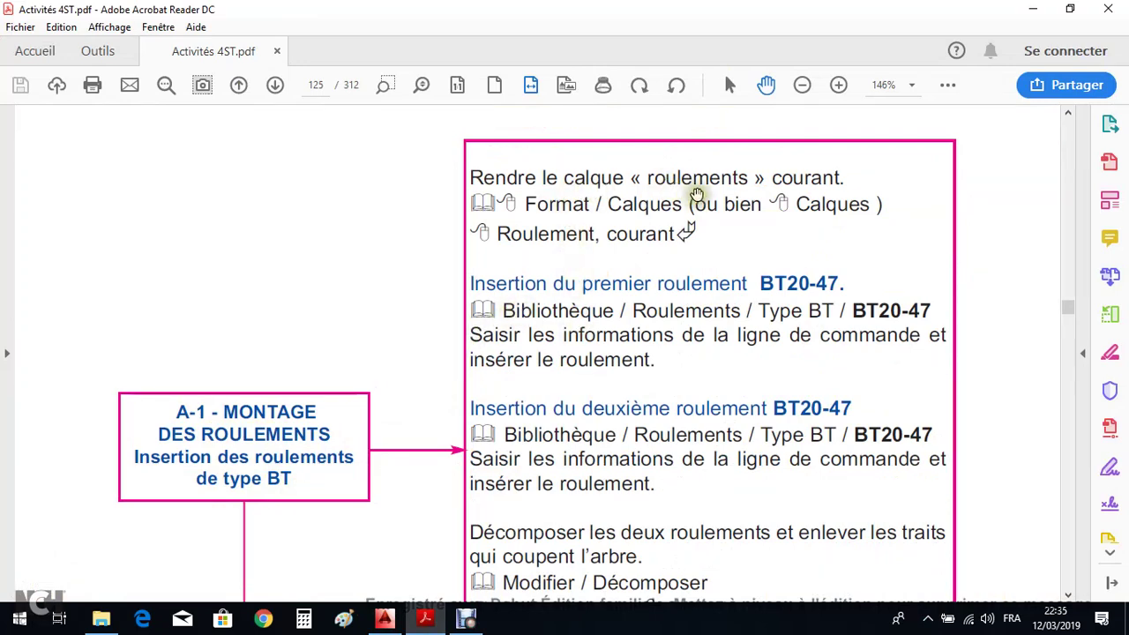
click(385, 618)
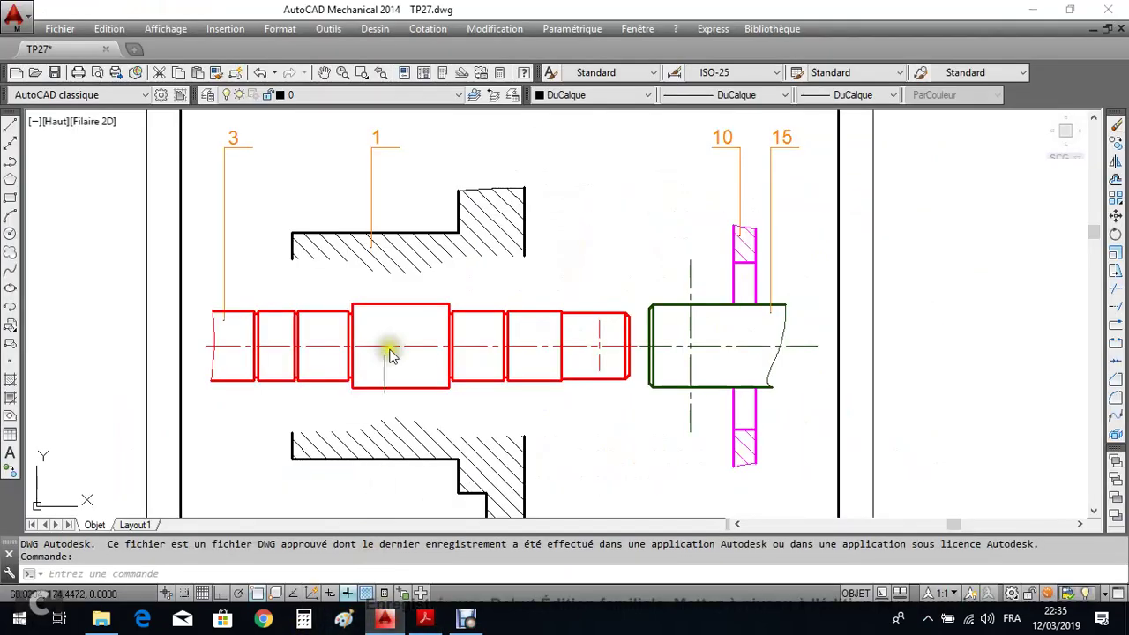
click(316, 96)
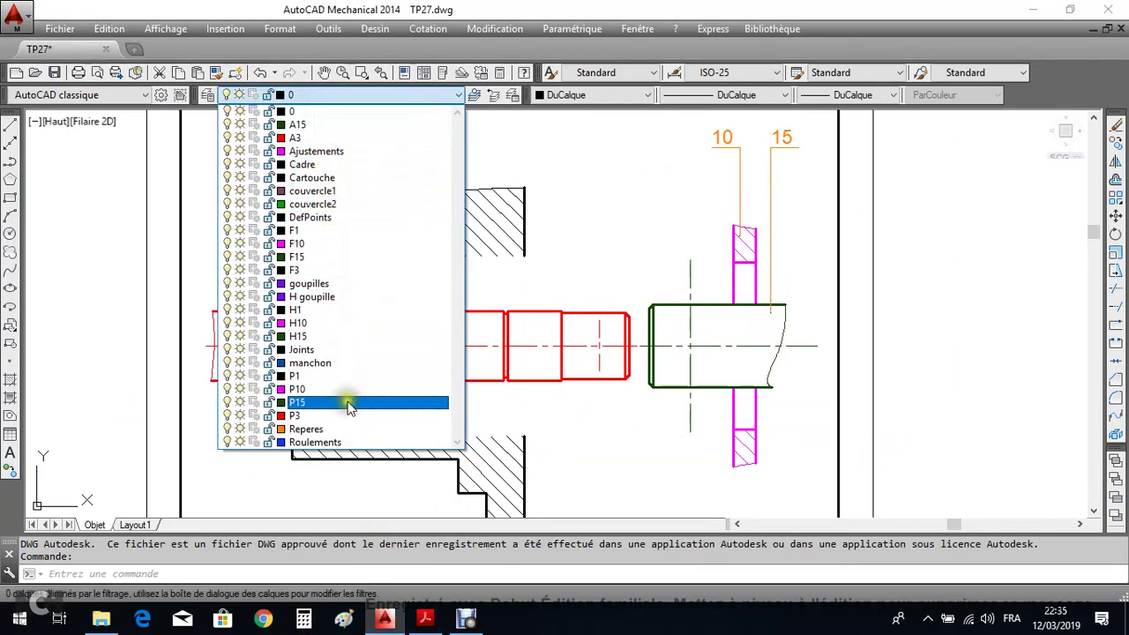
click(349, 444)
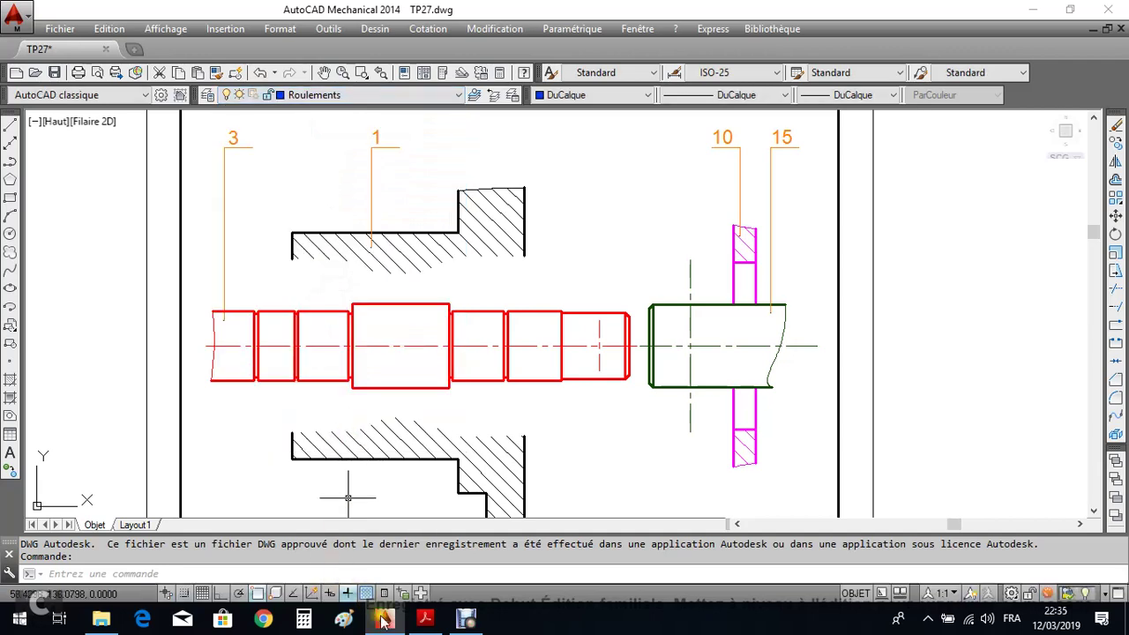
Turn ortho mode on and insert library bearing BT20-47 on the shaft axis at the left shoulder, with scale 1 and rotation 0.
click(420, 622)
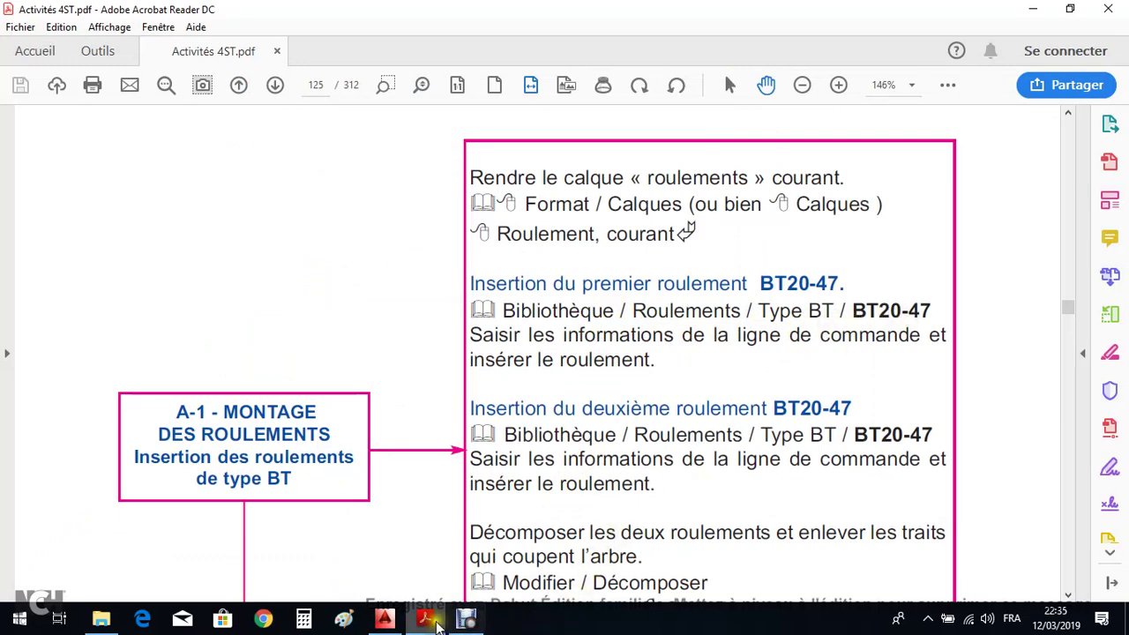
click(388, 620)
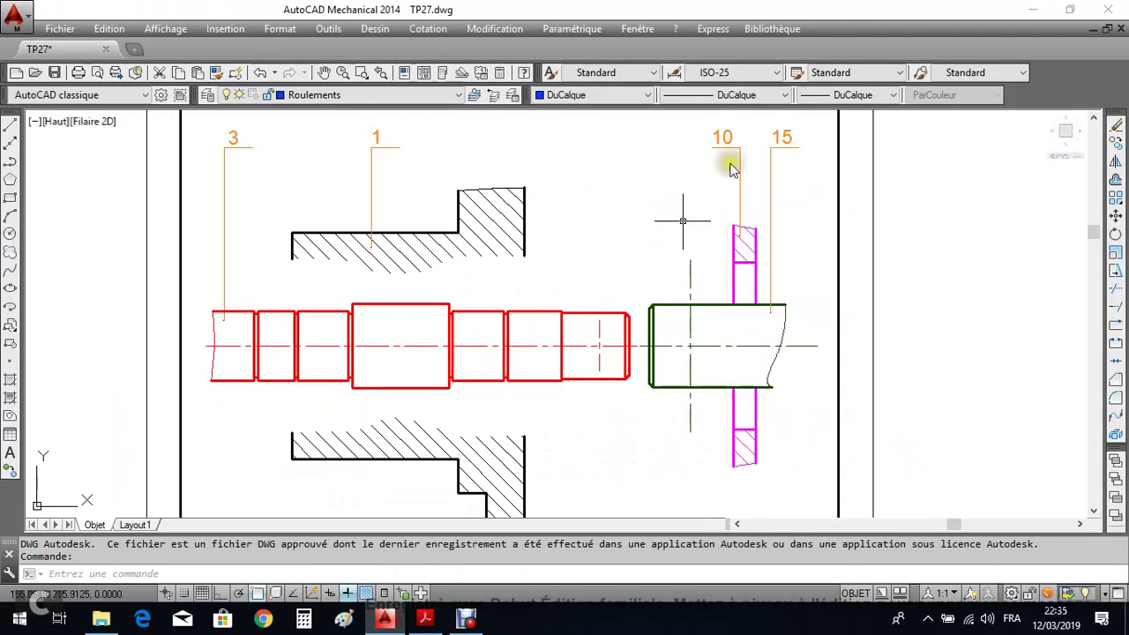
click(770, 29)
click(819, 121)
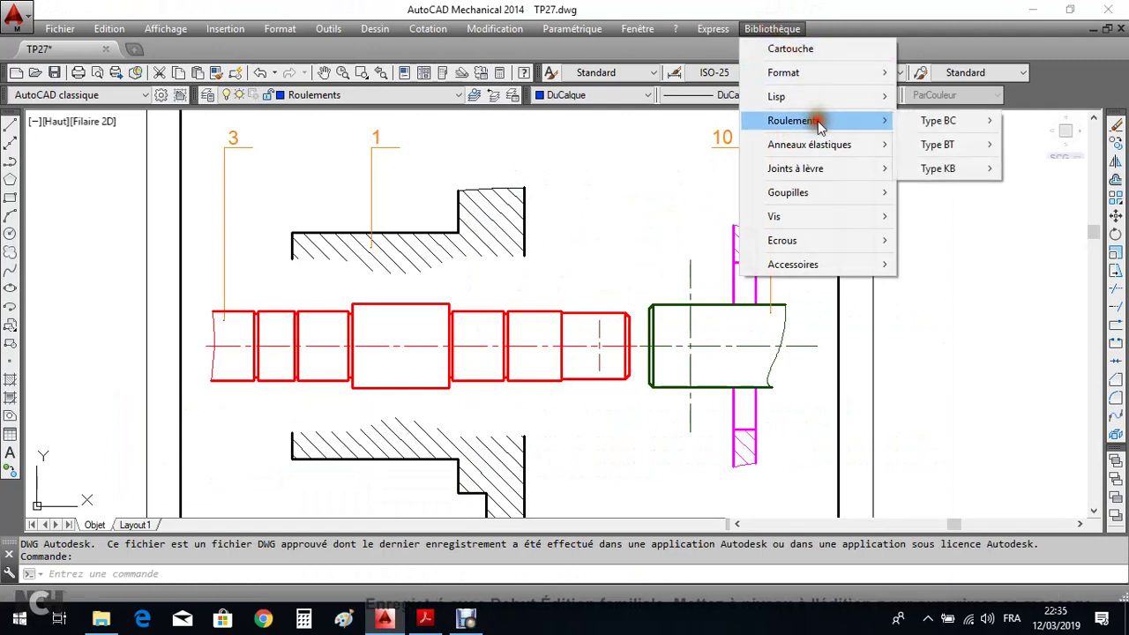
click(926, 146)
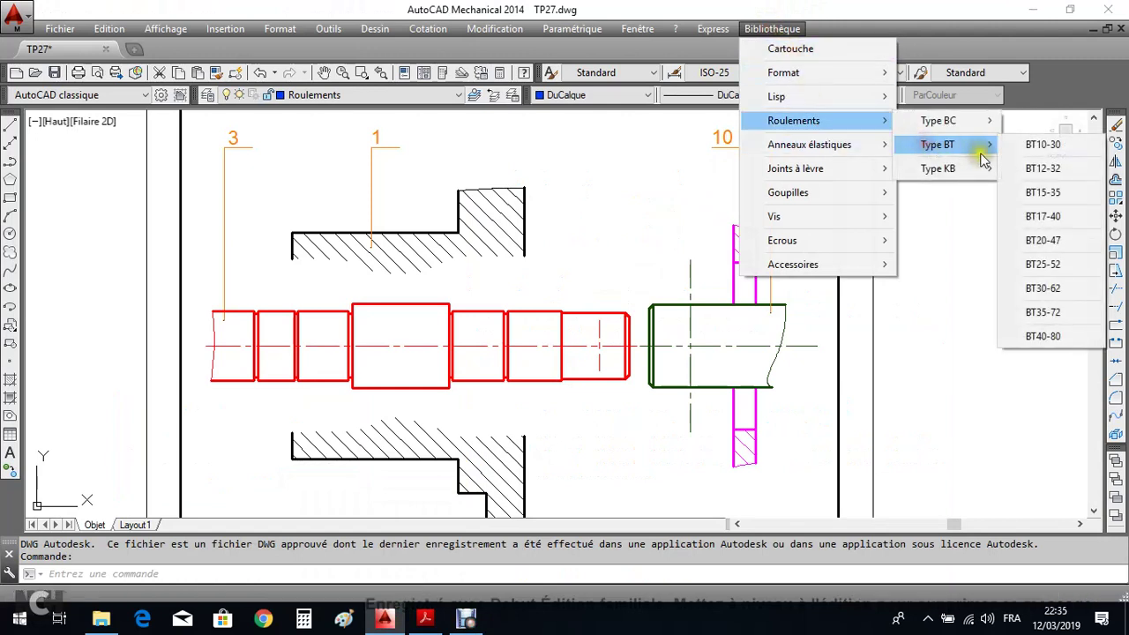
click(1044, 239)
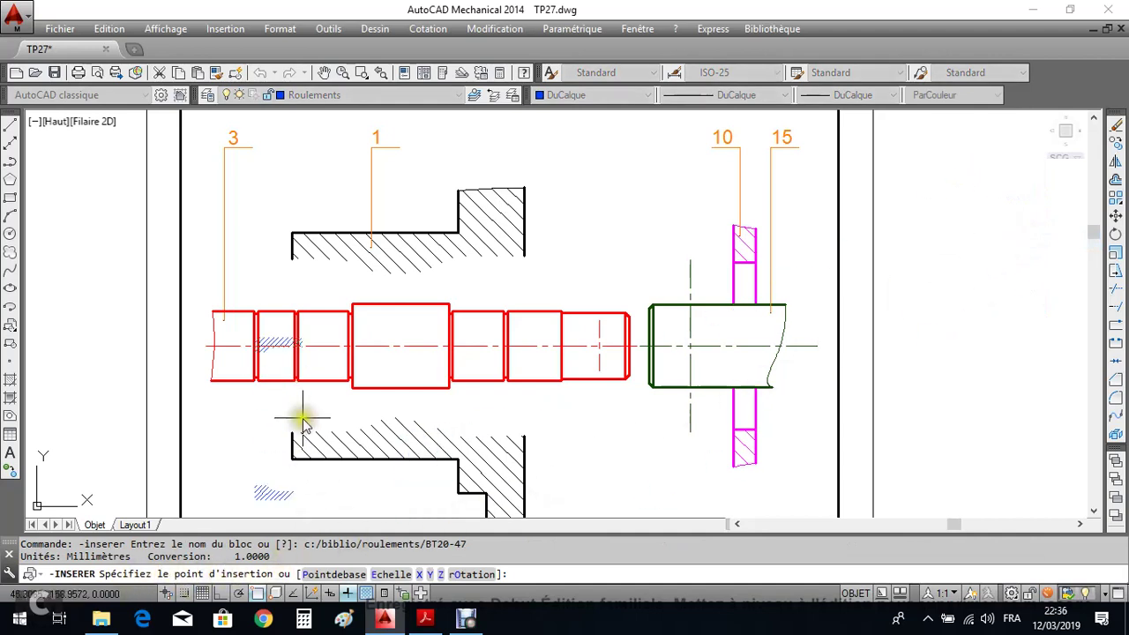
scroll(347, 362, up, 4)
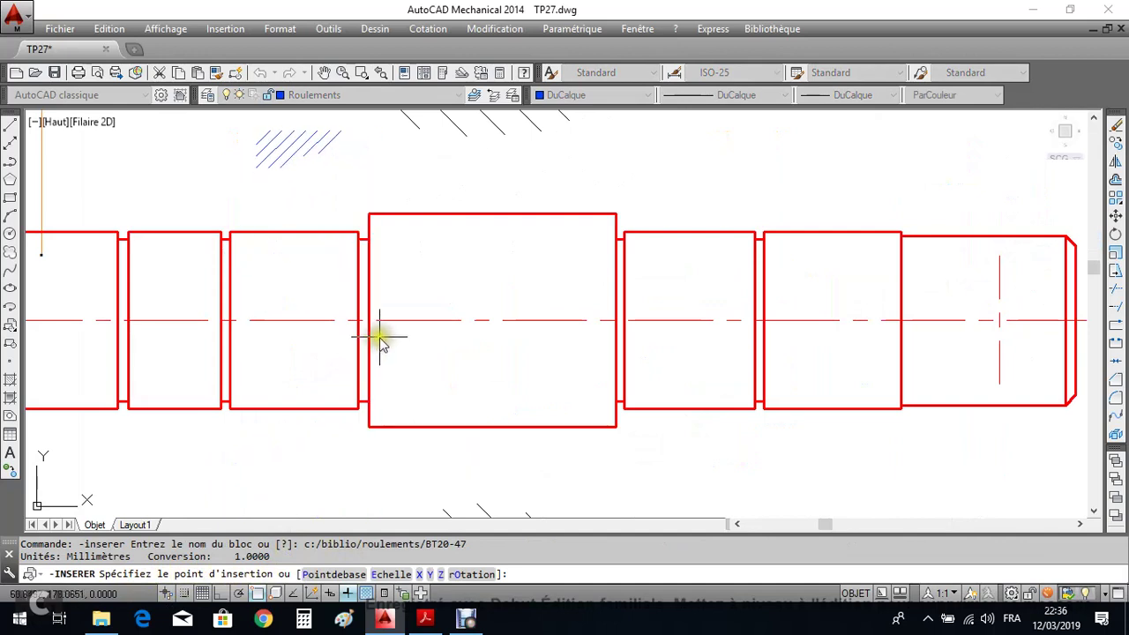
click(221, 594)
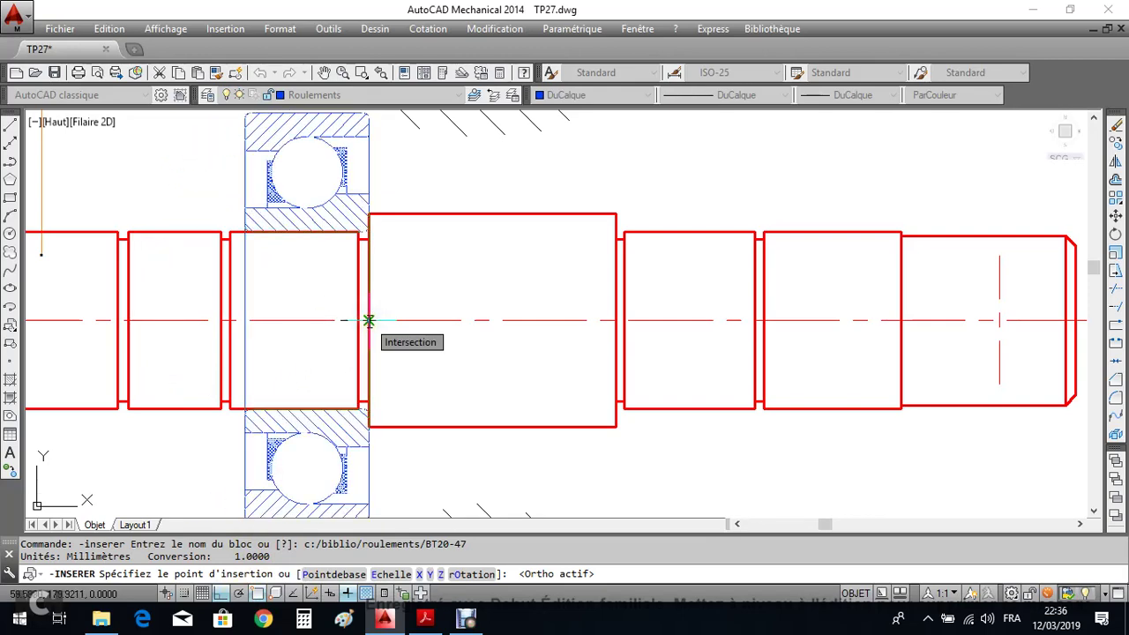
click(369, 320)
key(Return)
key(Return)
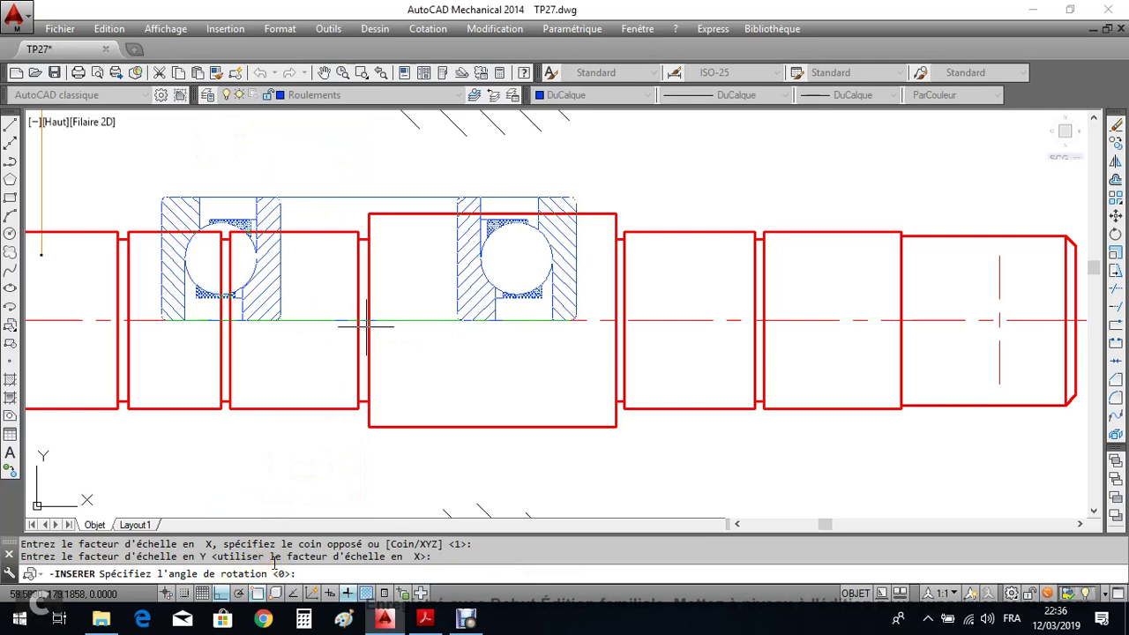
key(Return)
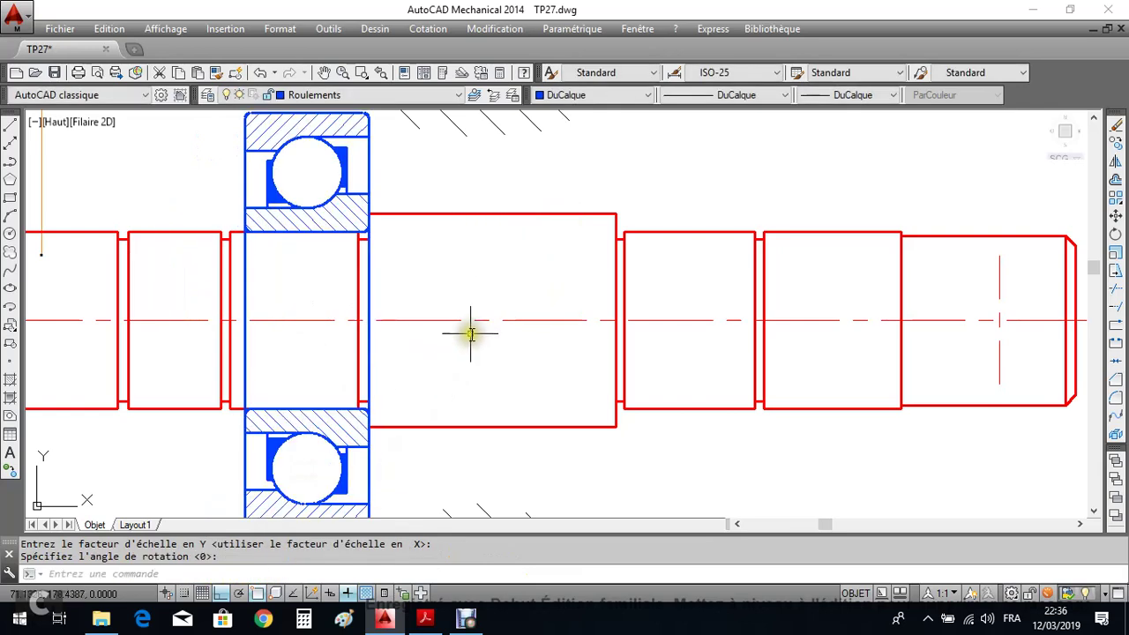
Insert a second BT20-47 bearing on the shaft axis at the right shoulder of the large diameter, with scale 1 and rotation 180.
scroll(471, 334, down, 2)
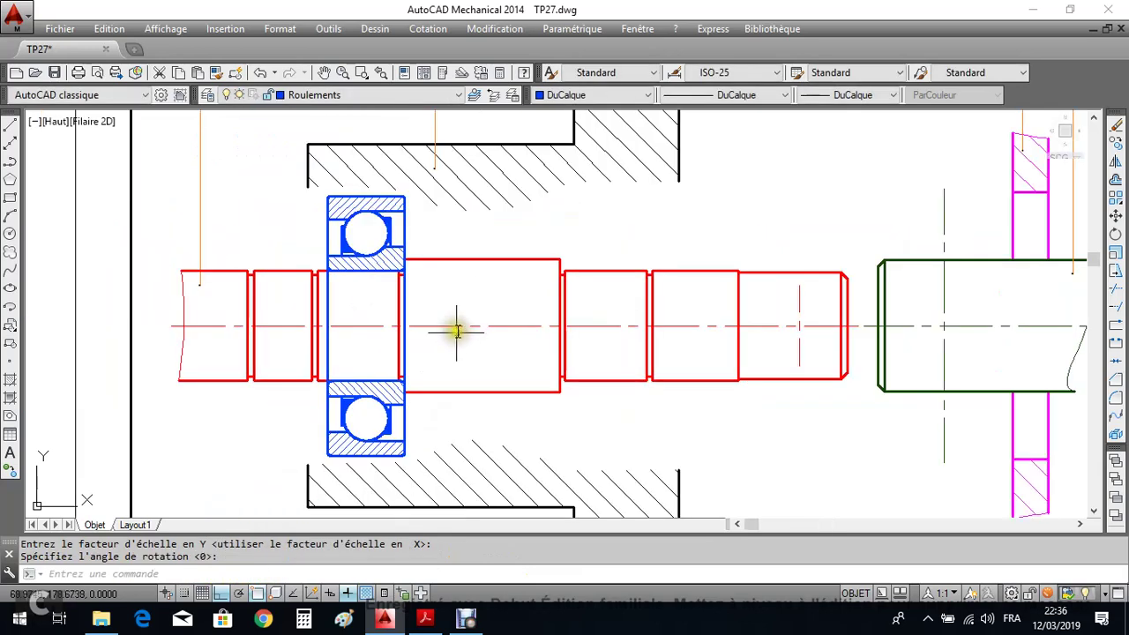
click(785, 27)
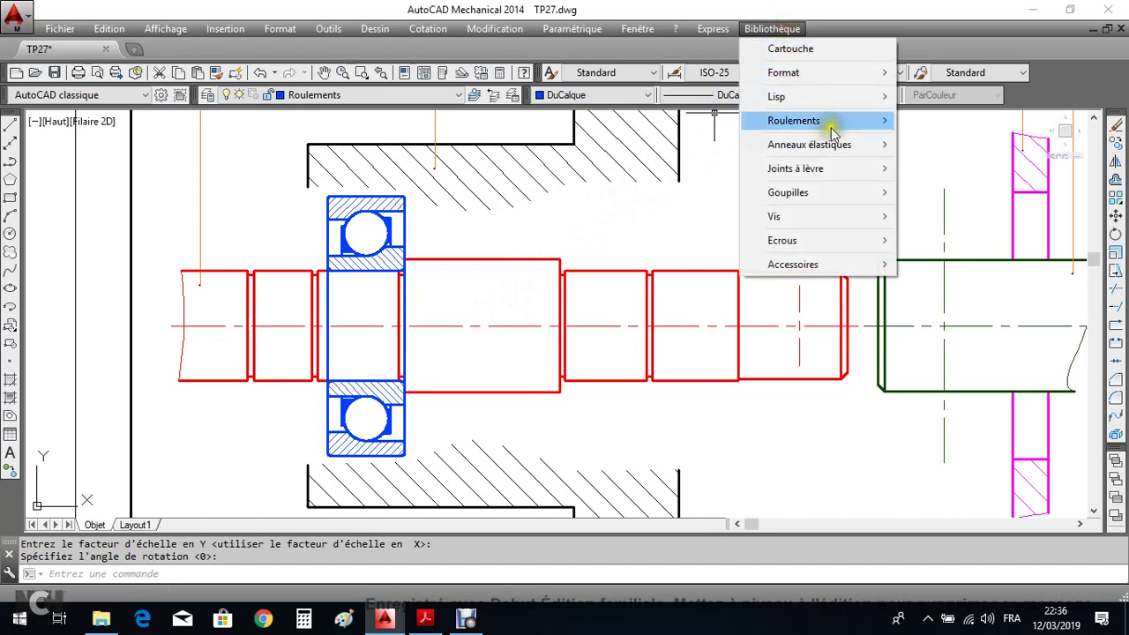
mouse_move(838, 128)
mouse_move(940, 148)
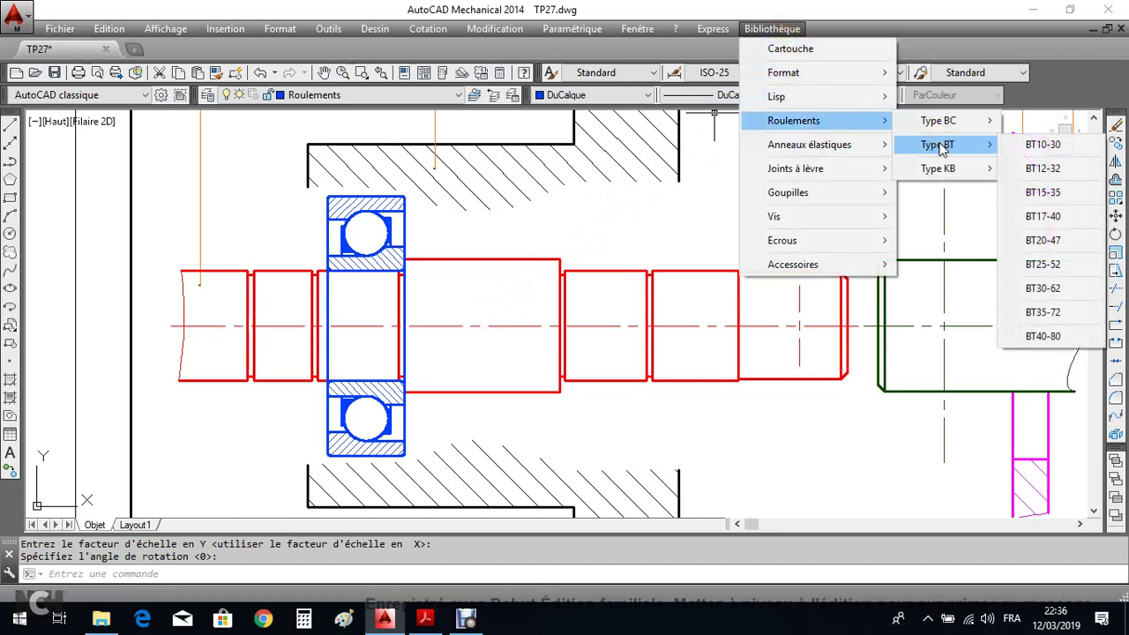
click(1032, 244)
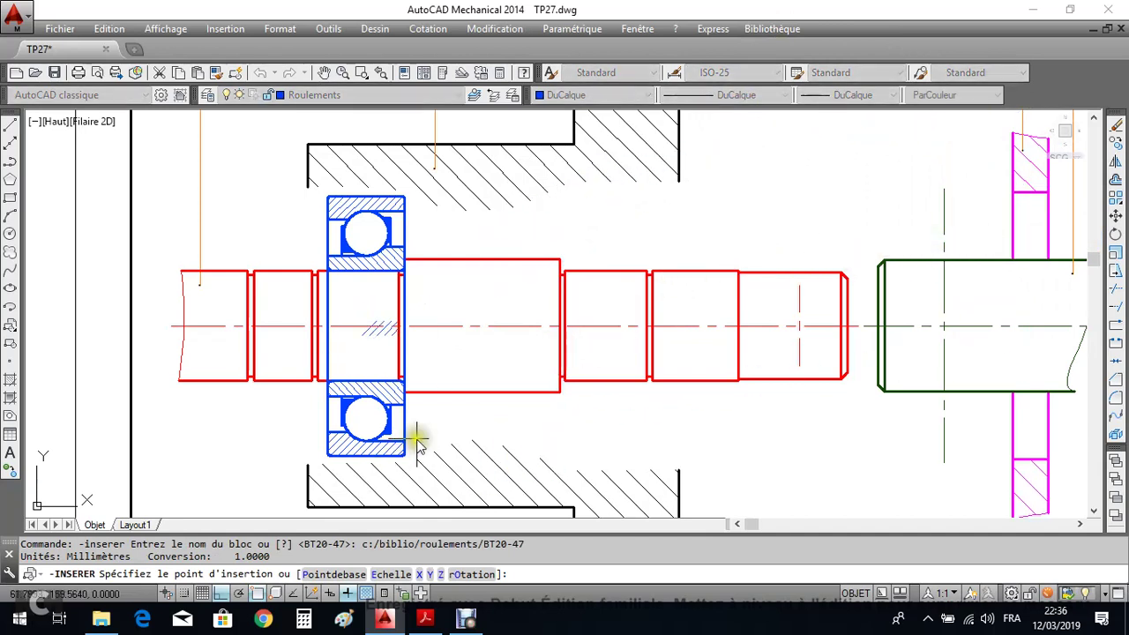
click(557, 328)
key(Return)
key(Return)
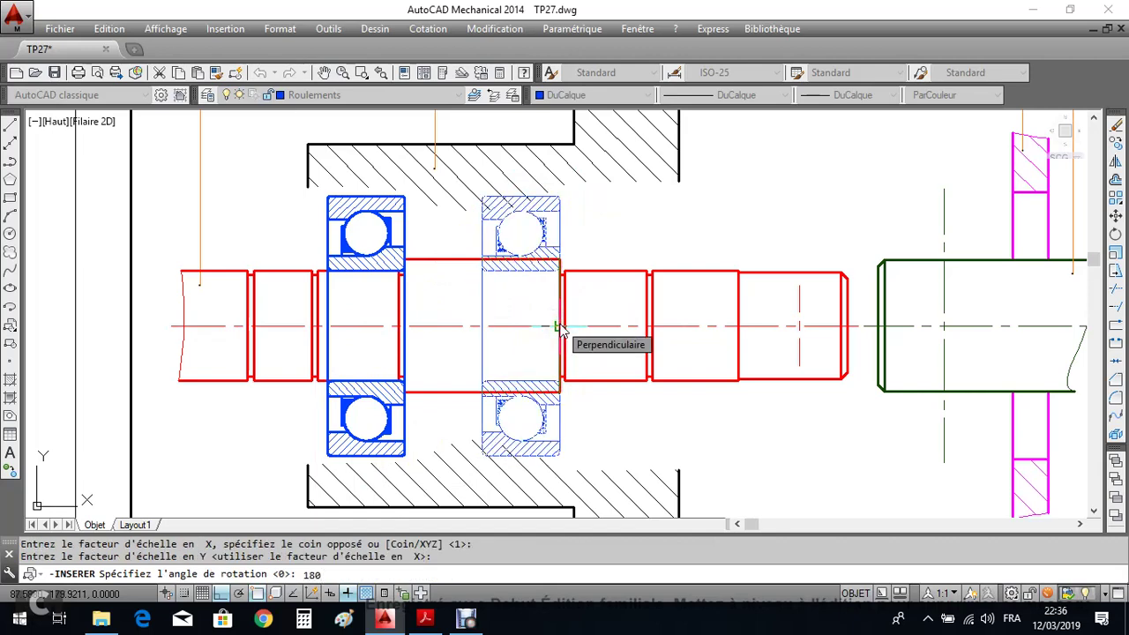
key(Return)
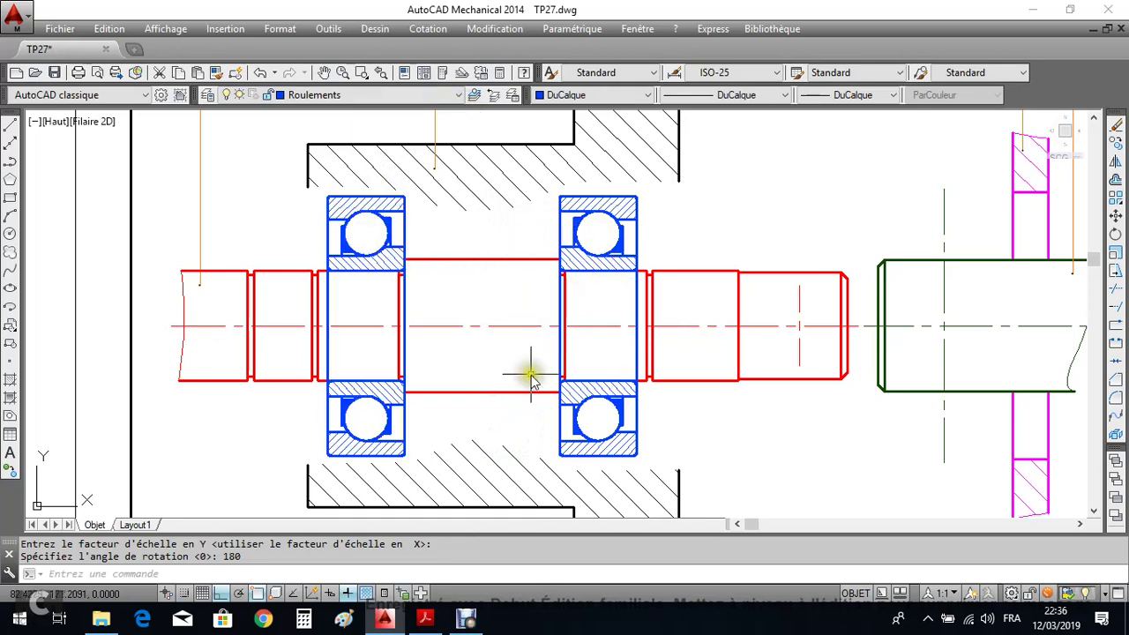
Consult the cover mounting instructions in the PDF and make couvercle1 the current layer in AutoCAD.
click(424, 620)
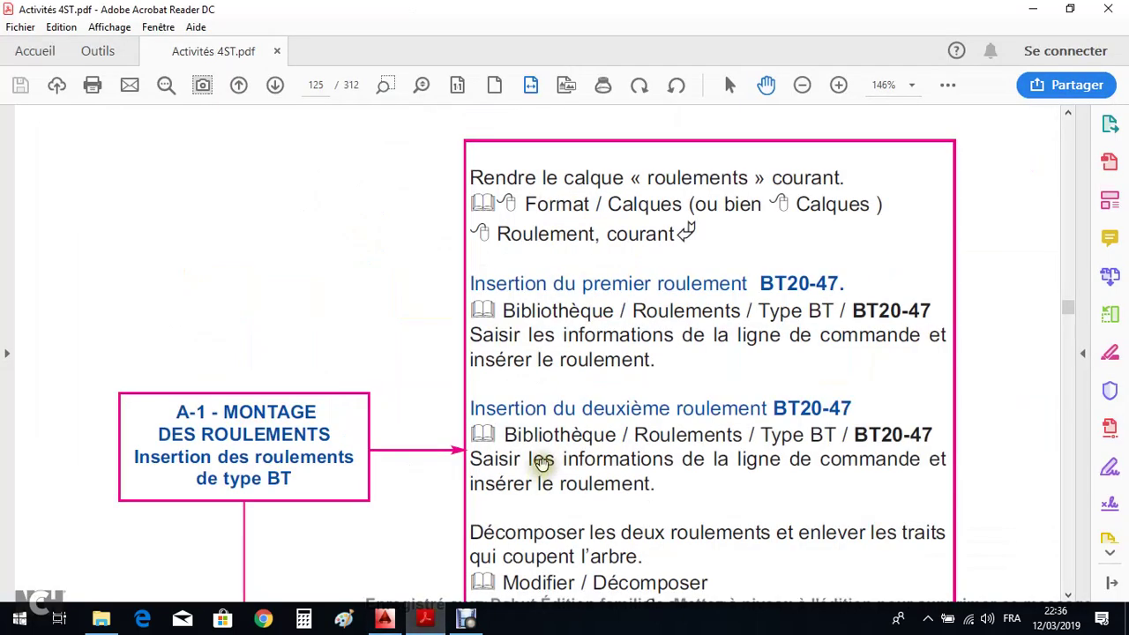
scroll(537, 462, down, 10)
scroll(577, 419, down, 10)
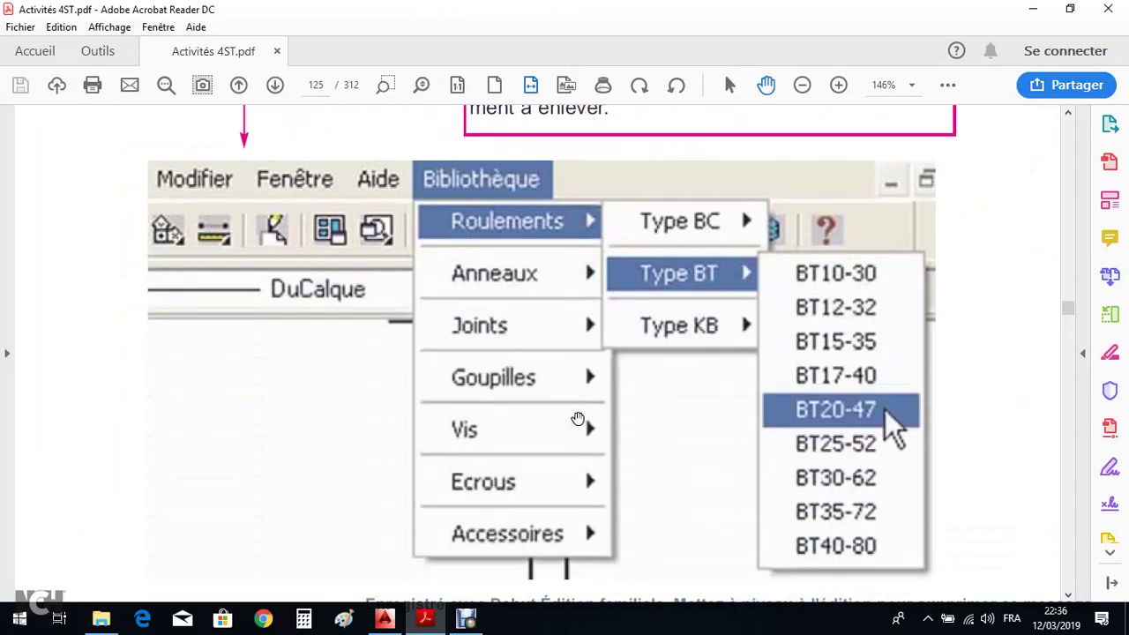
scroll(578, 414, down, 5)
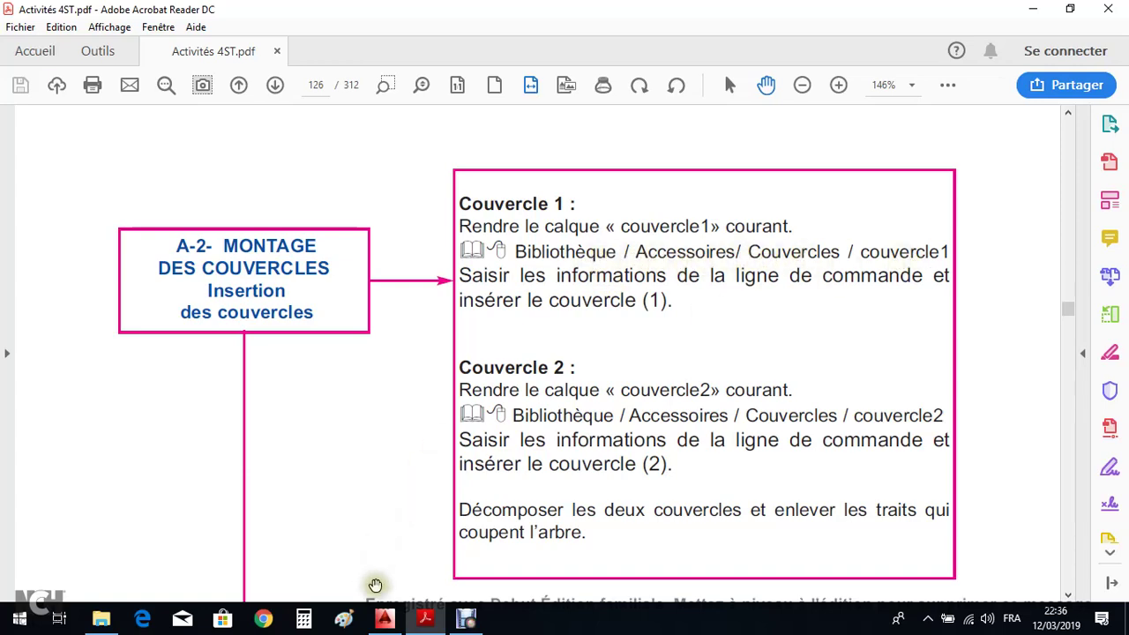
click(384, 619)
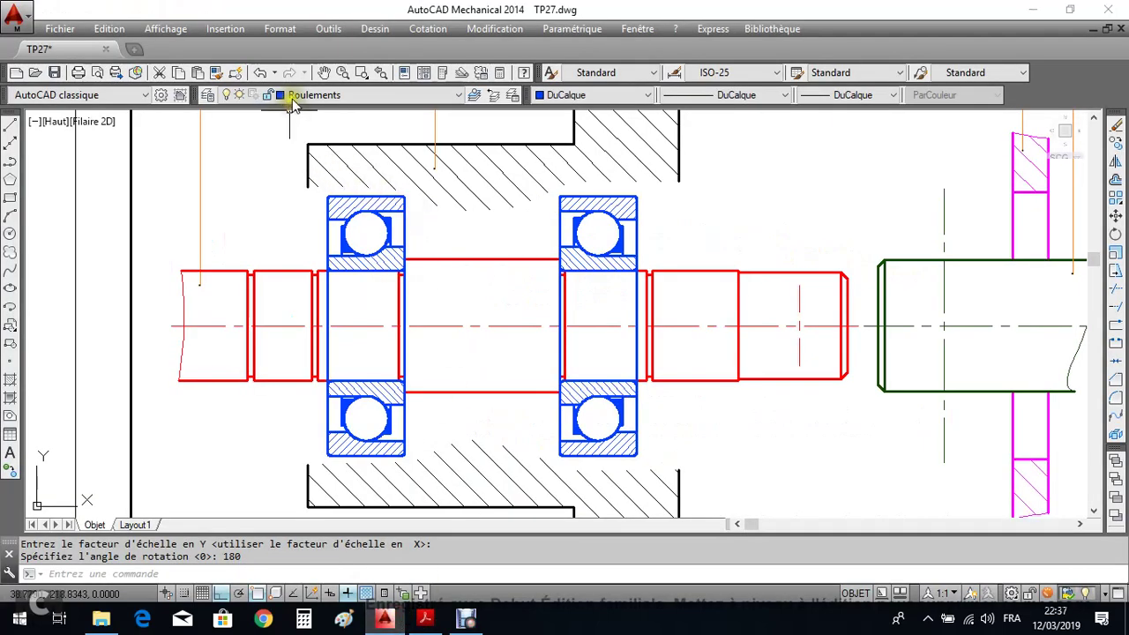
click(322, 97)
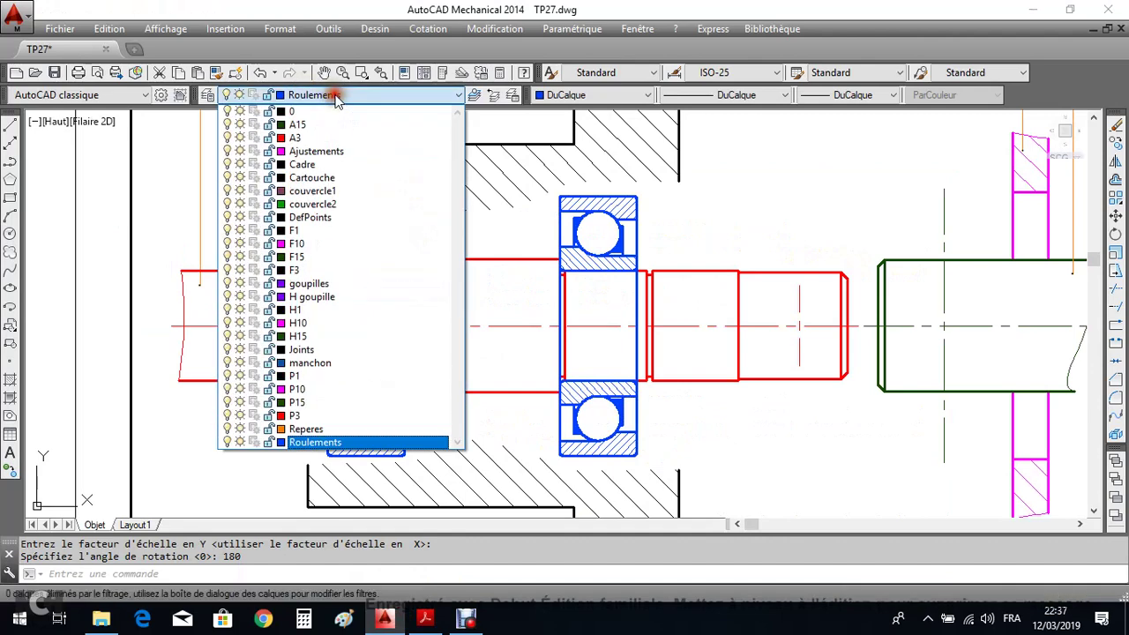
click(325, 193)
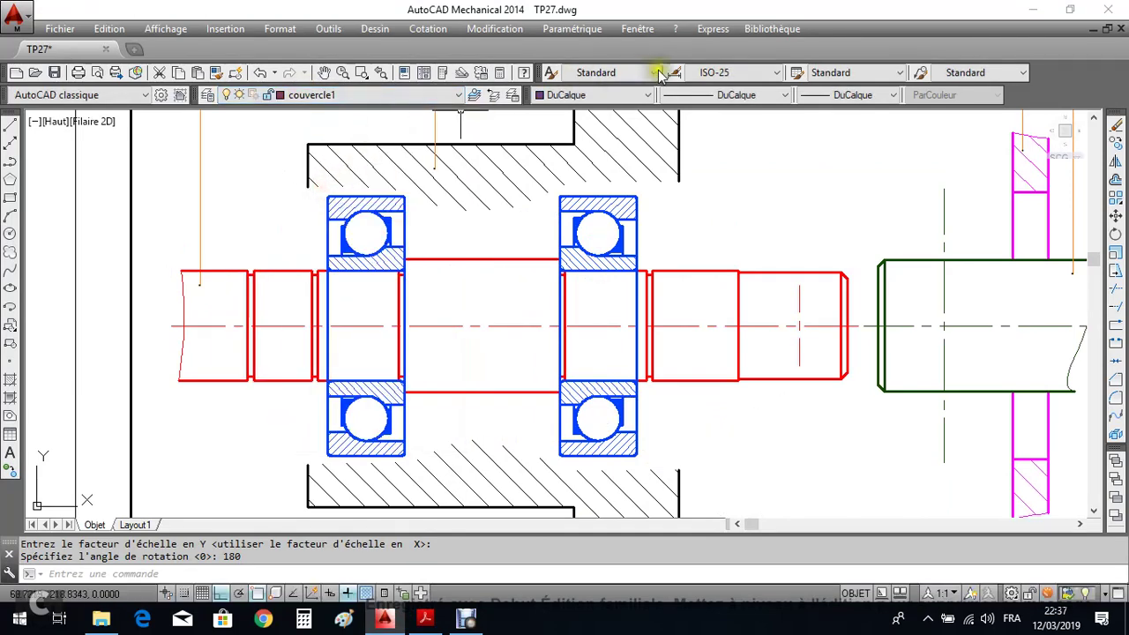
Insert library cover Couvercle 1 on the shaft axis at the outer face of the right bearing, with scale 1 and rotation 0.
click(764, 29)
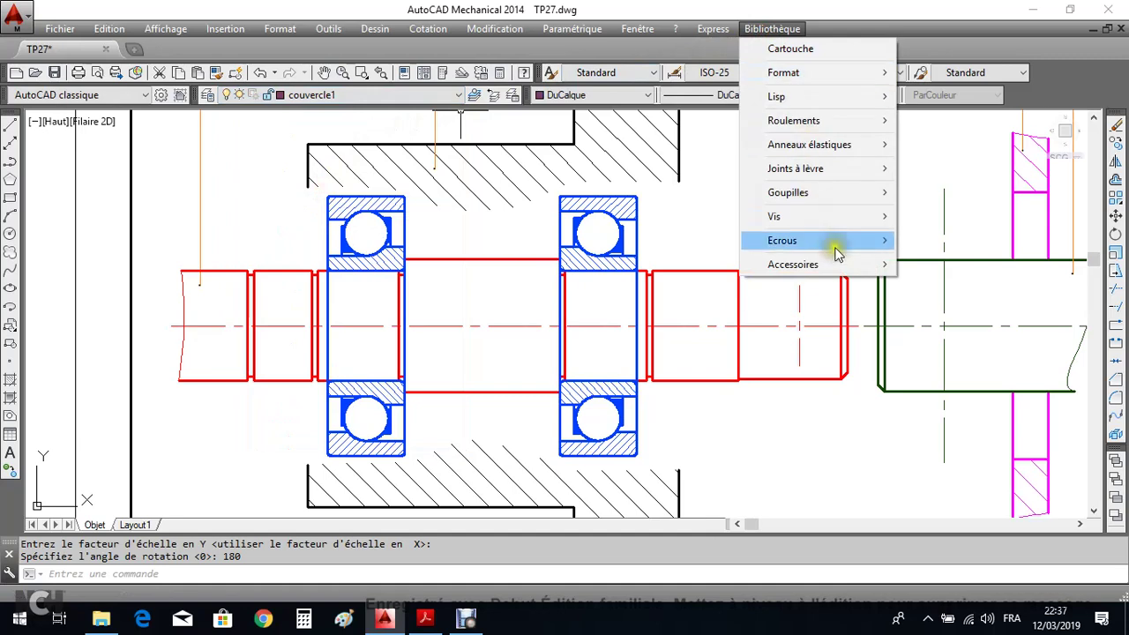
mouse_move(870, 262)
mouse_move(937, 263)
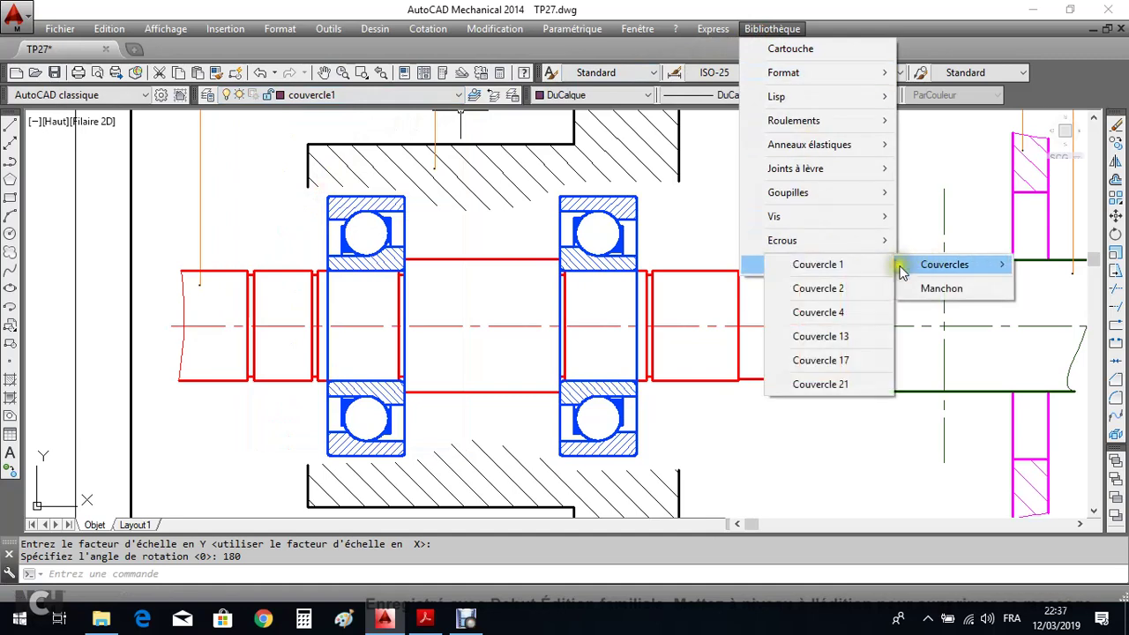
click(838, 266)
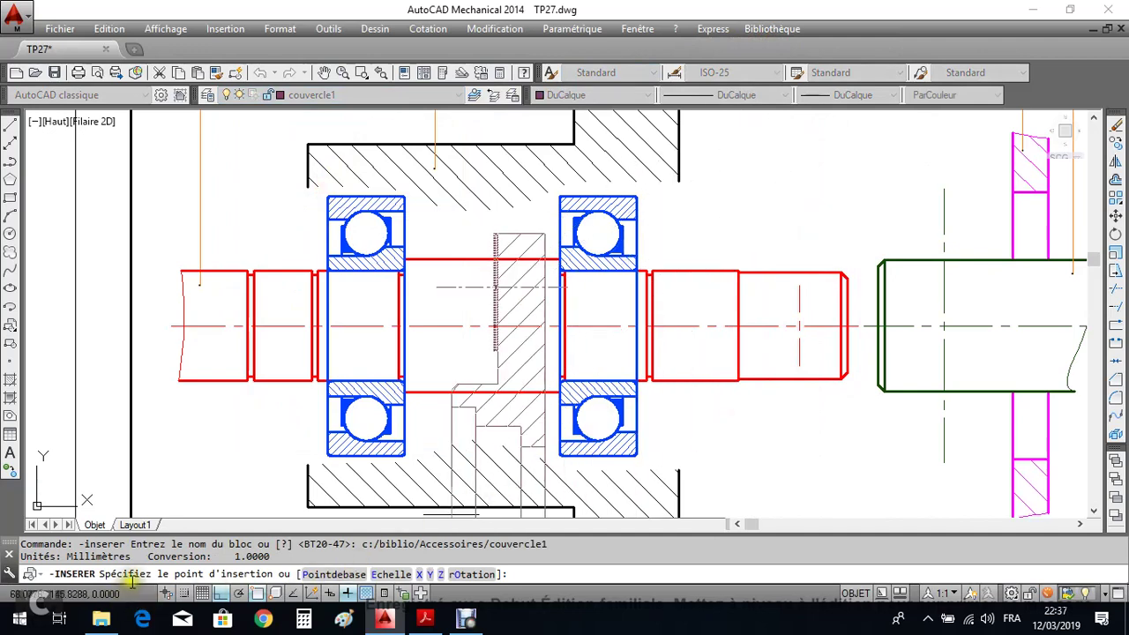
click(632, 326)
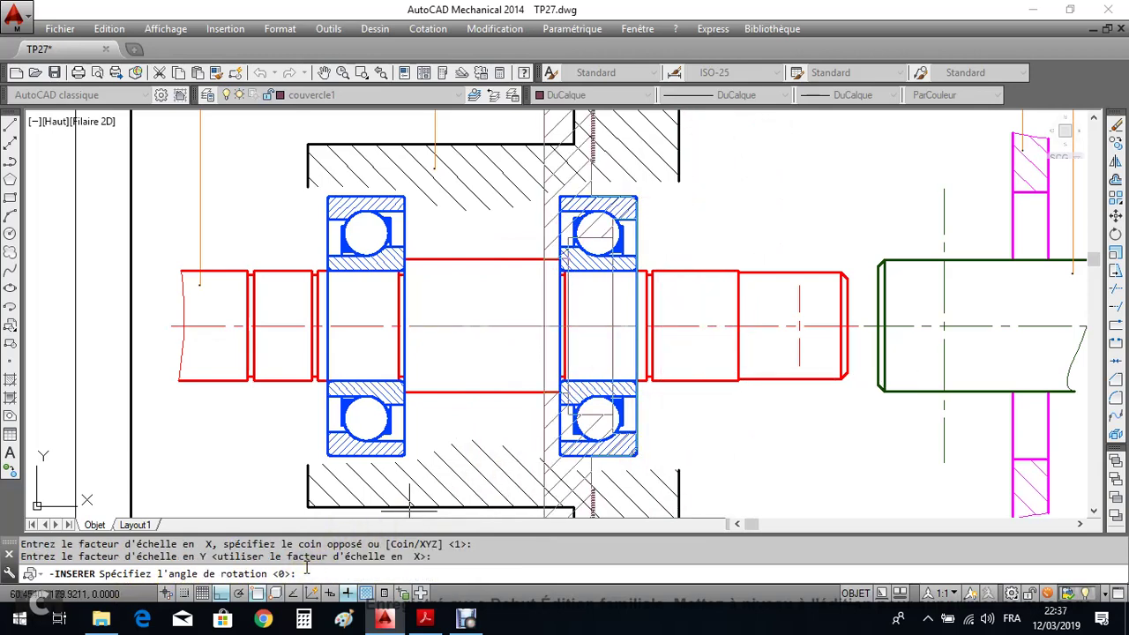
key(Return)
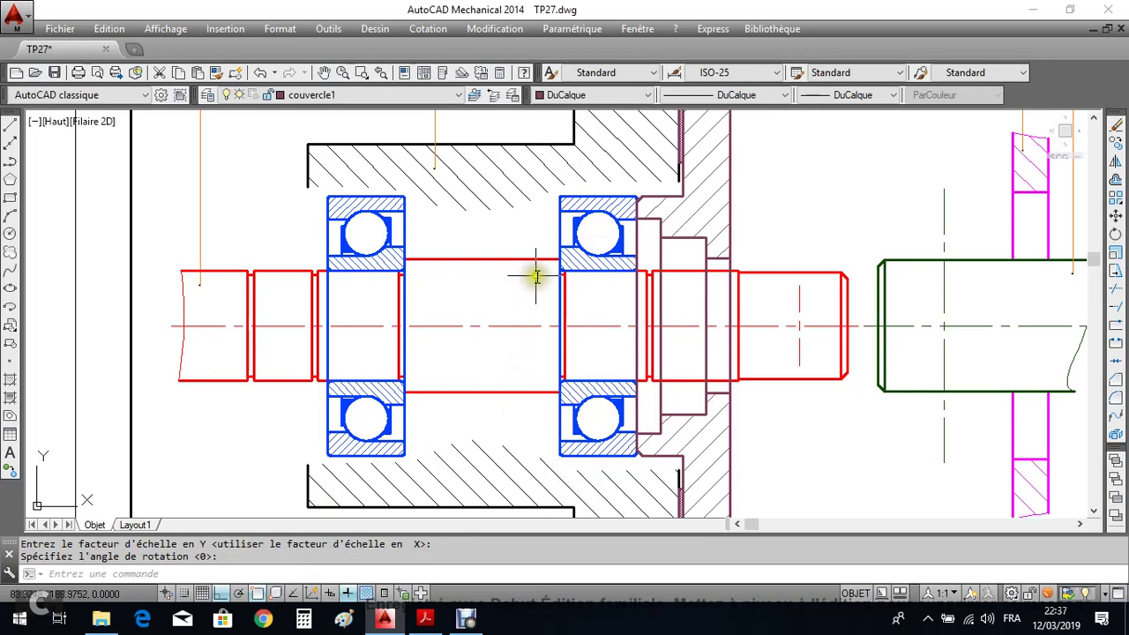
Make couvercle2 the current layer and insert library cover Couvercle 2 on the shaft axis at the left bearing's outer face, with scale 1 and rotation 0.
click(392, 96)
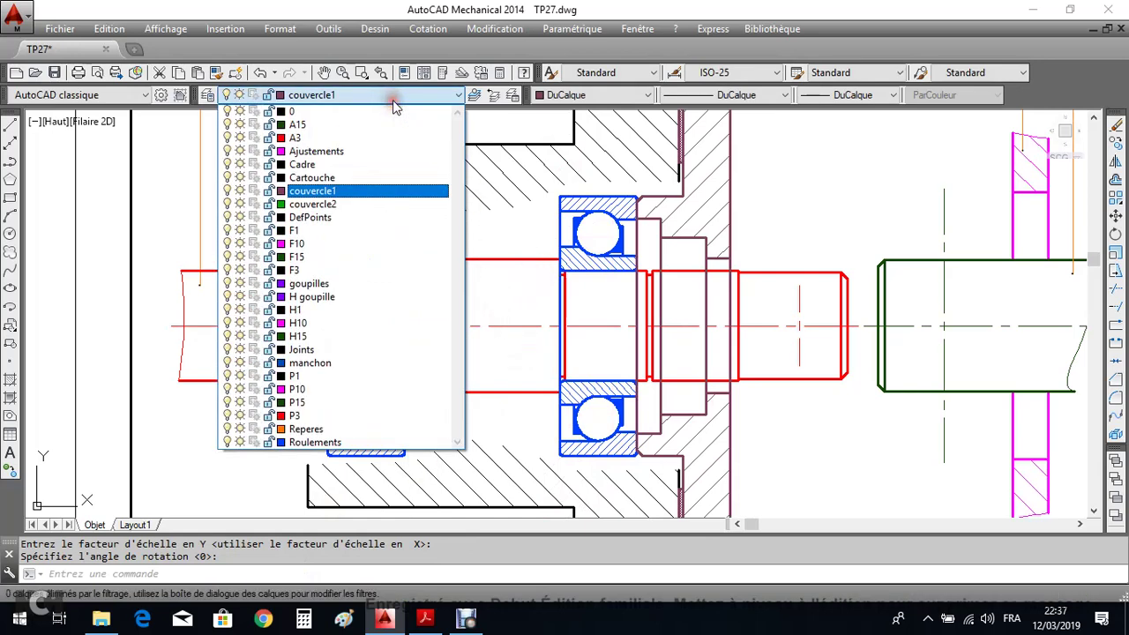
click(344, 205)
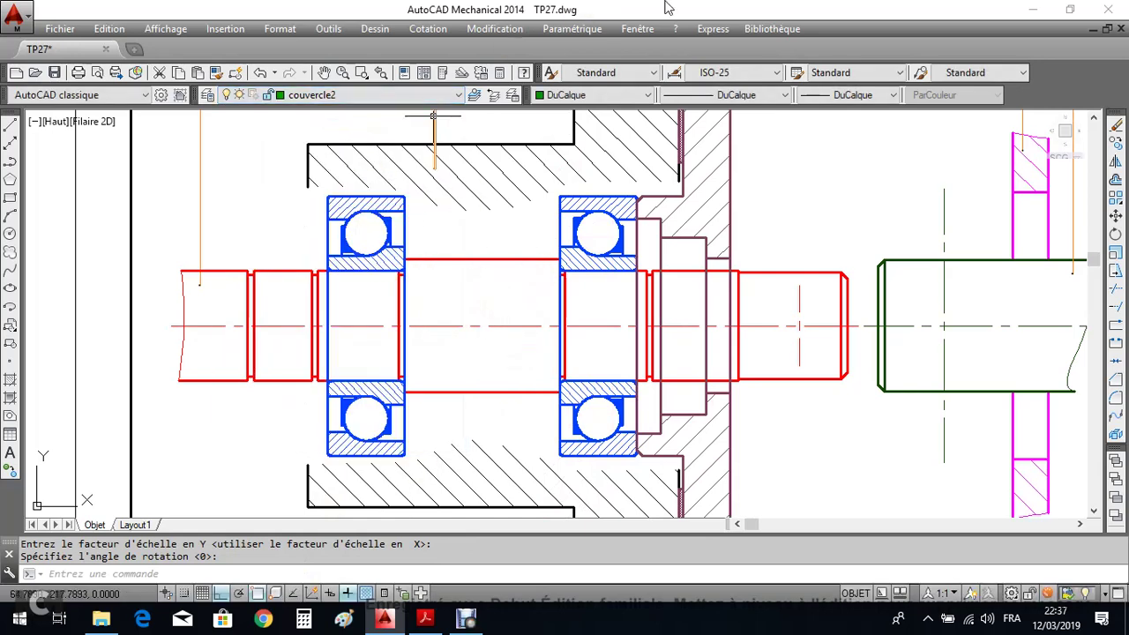
click(757, 30)
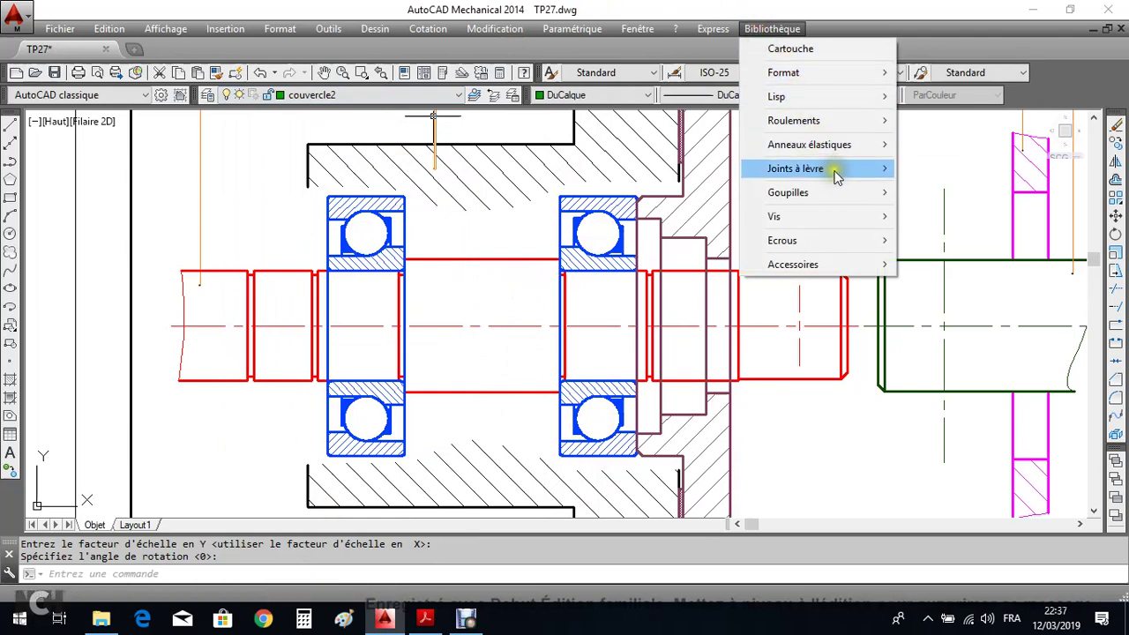
mouse_move(880, 266)
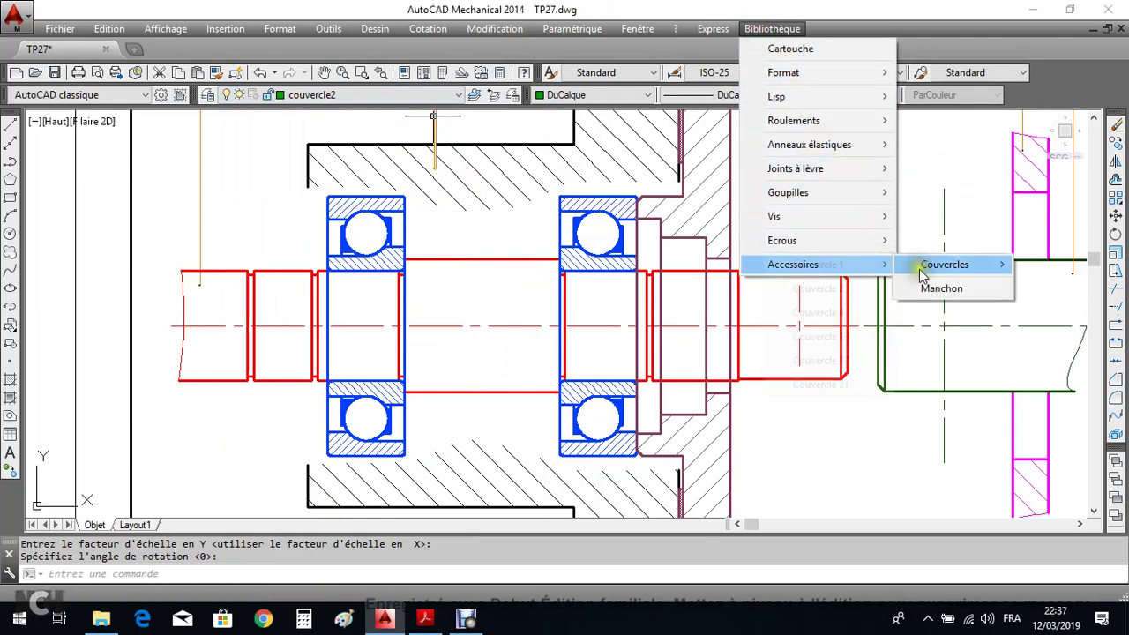
mouse_move(919, 269)
click(820, 289)
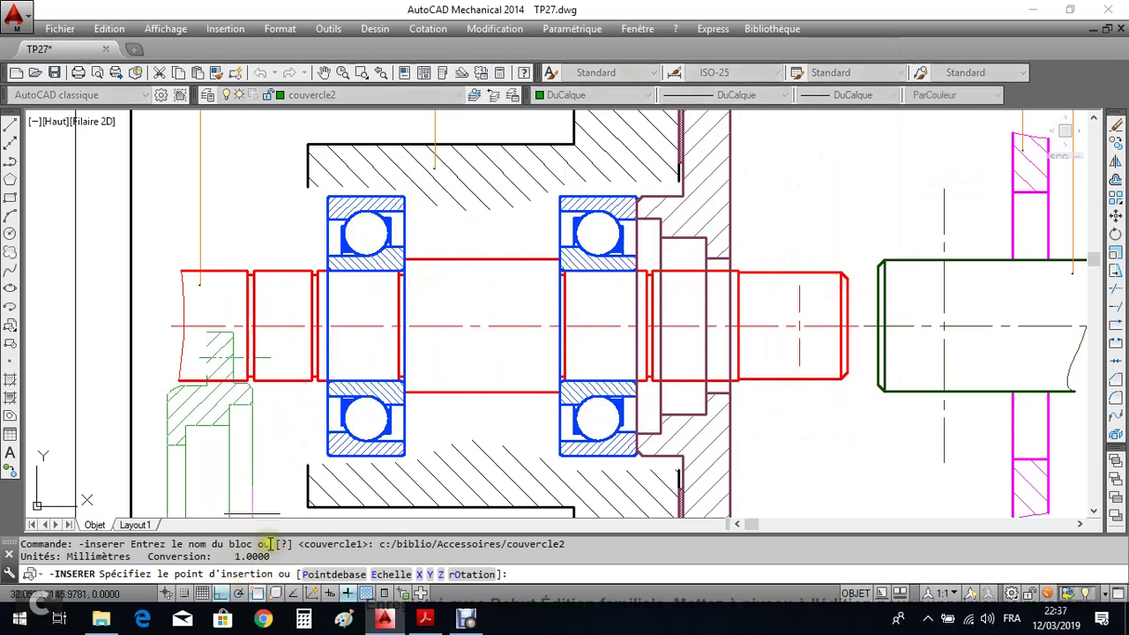
click(328, 325)
key(Return)
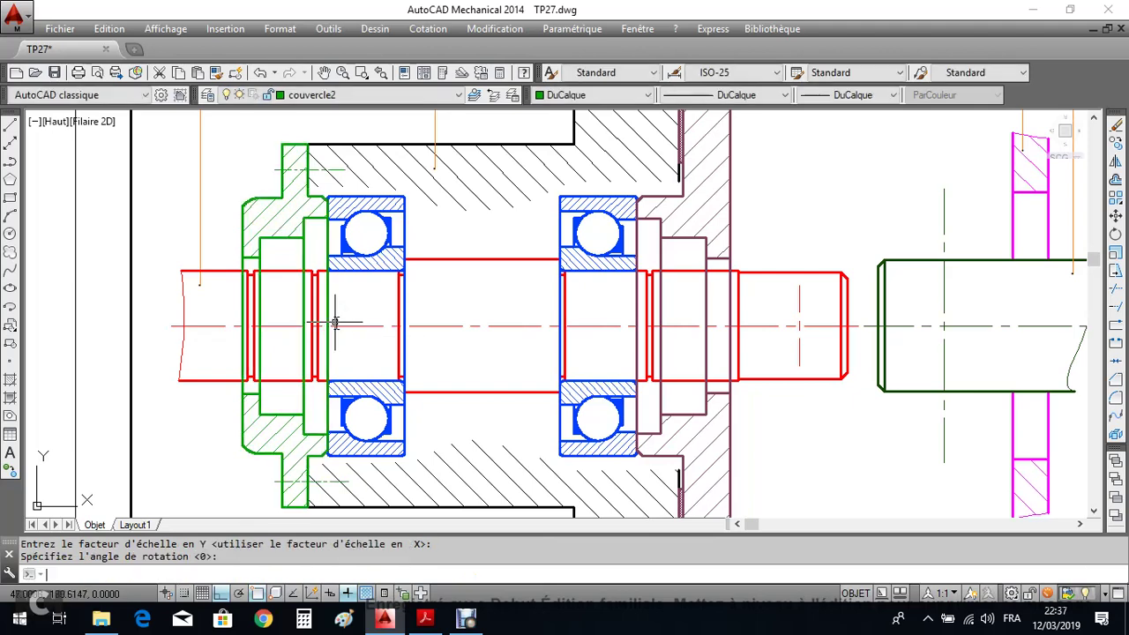
Consult the seal mounting instructions in the PDF and make Joints the current layer in AutoCAD.
click(424, 618)
scroll(425, 489, down, 10)
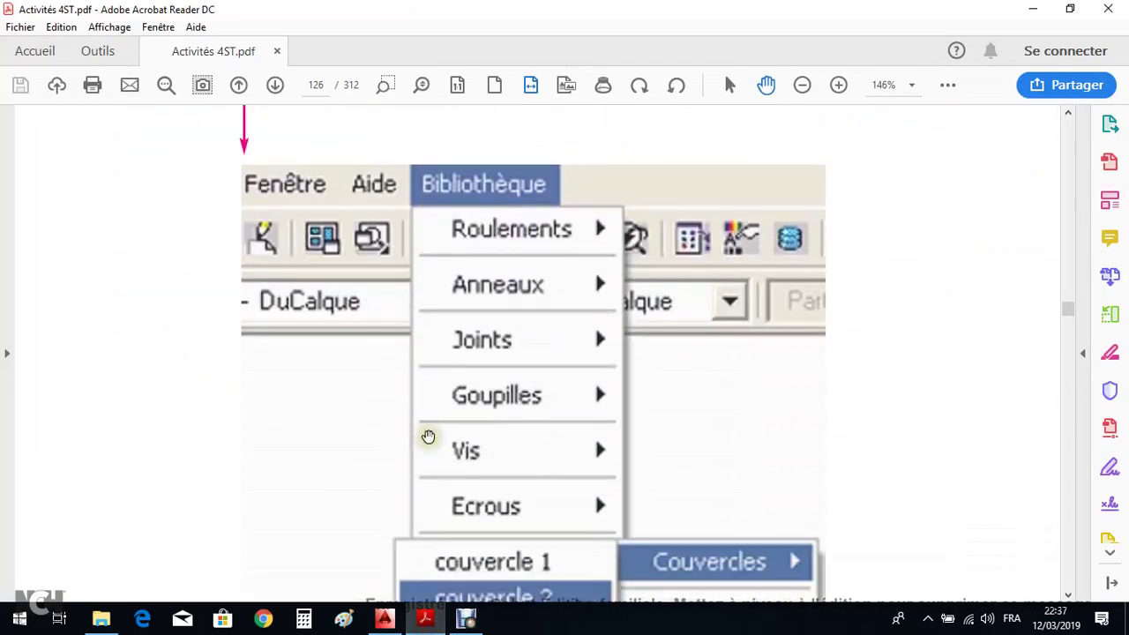
scroll(431, 428, down, 10)
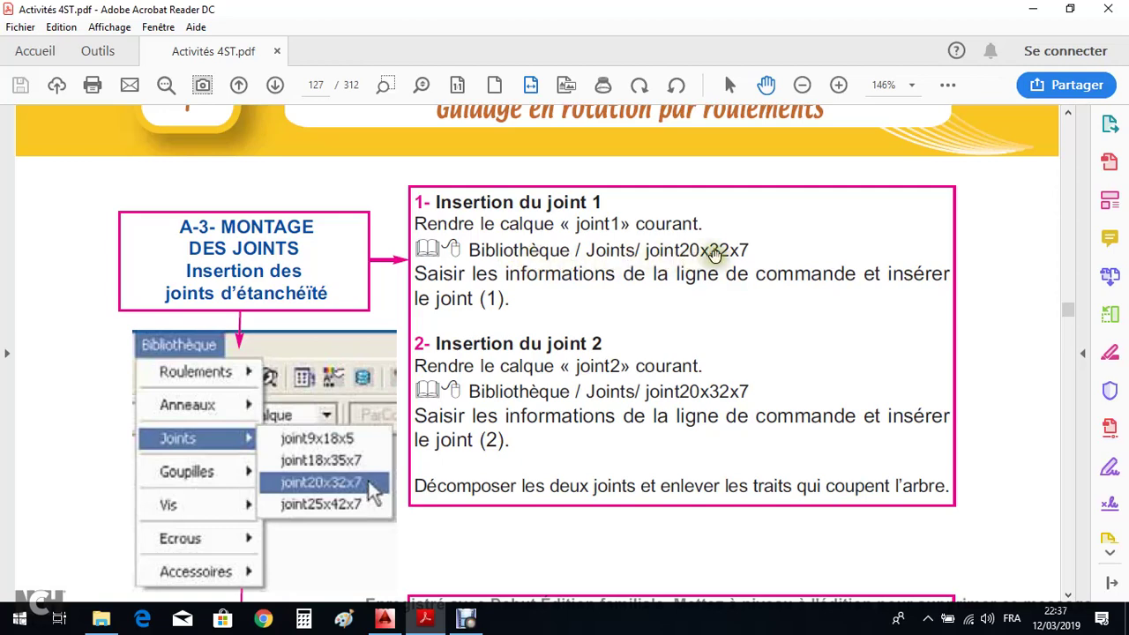
click(385, 619)
click(396, 97)
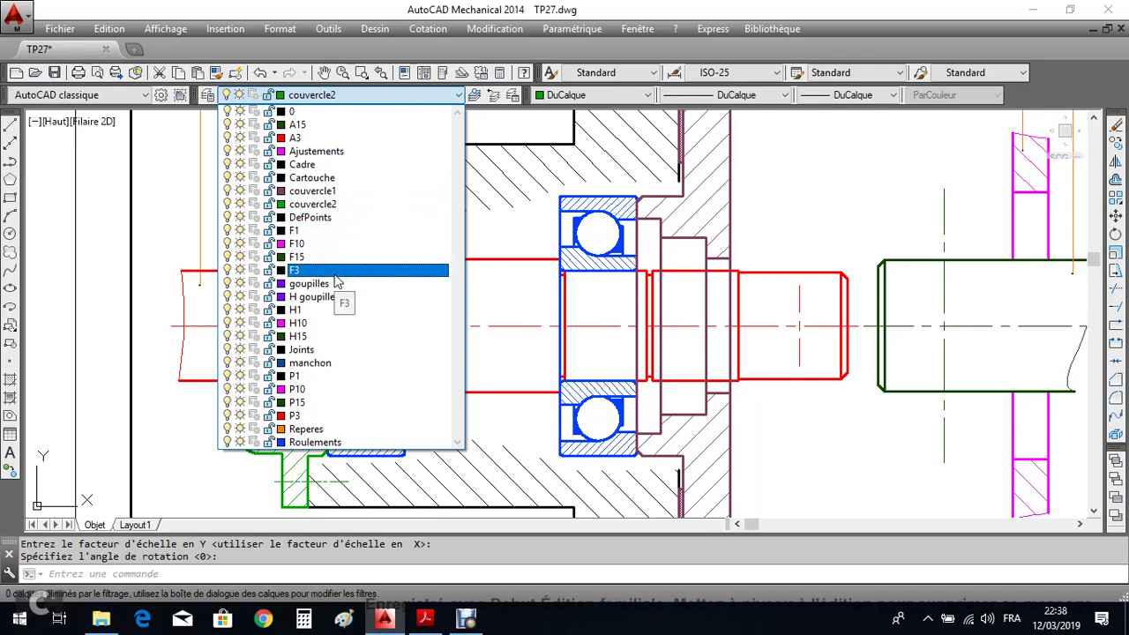
click(330, 350)
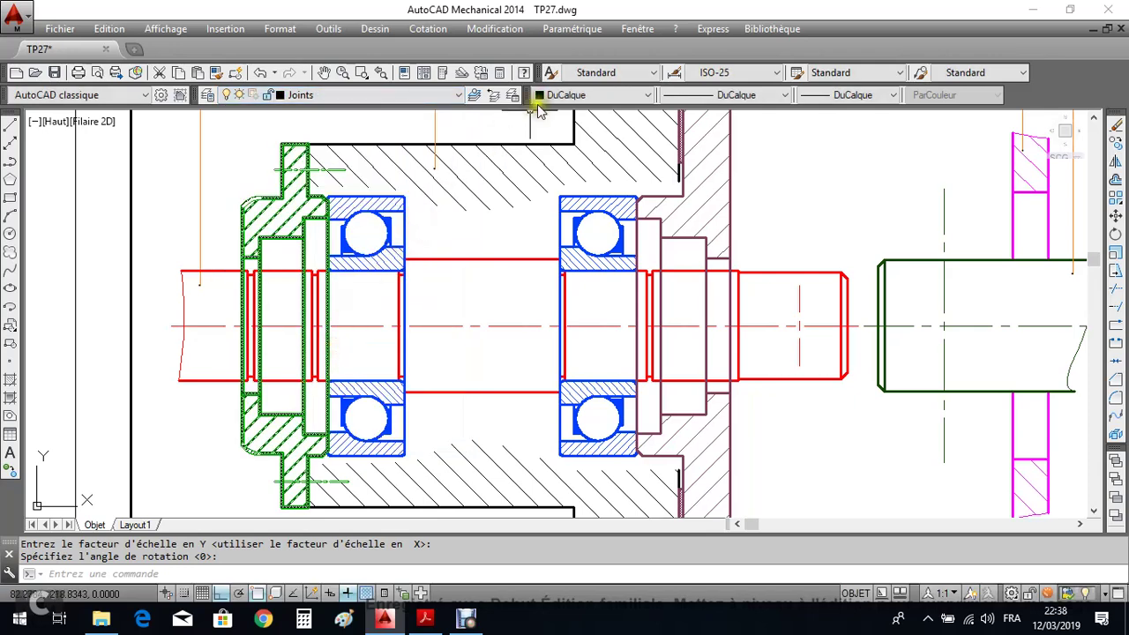
Insert library lip seal Joint 20x32x7 on the shaft axis against the left cover's seal bore shoulder, with scale 1 and rotation 0.
click(761, 29)
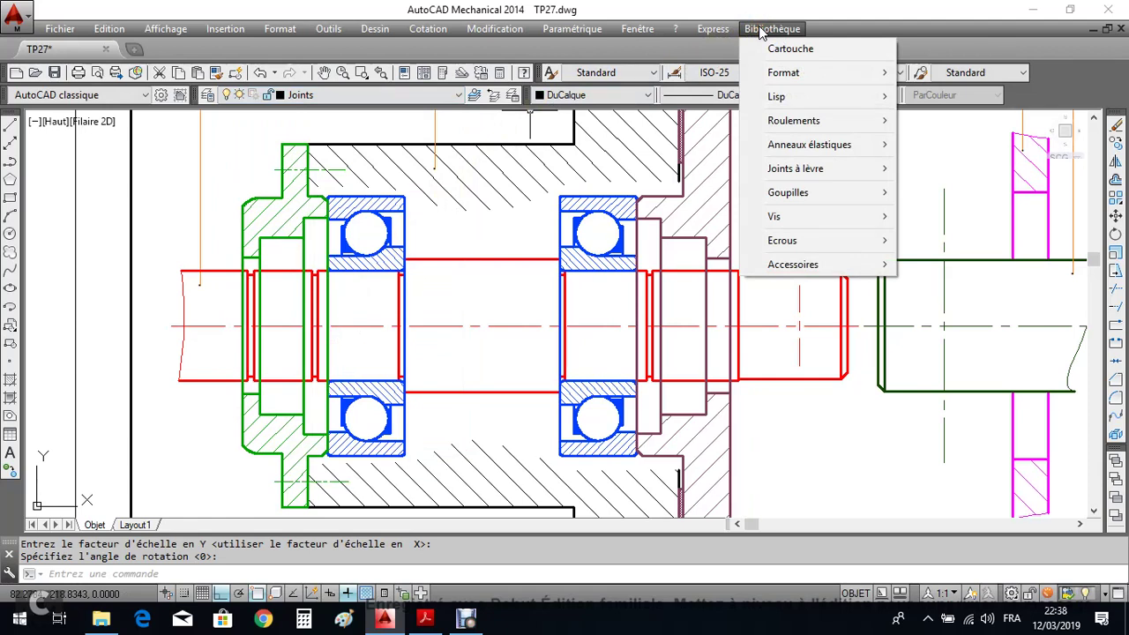
mouse_move(841, 176)
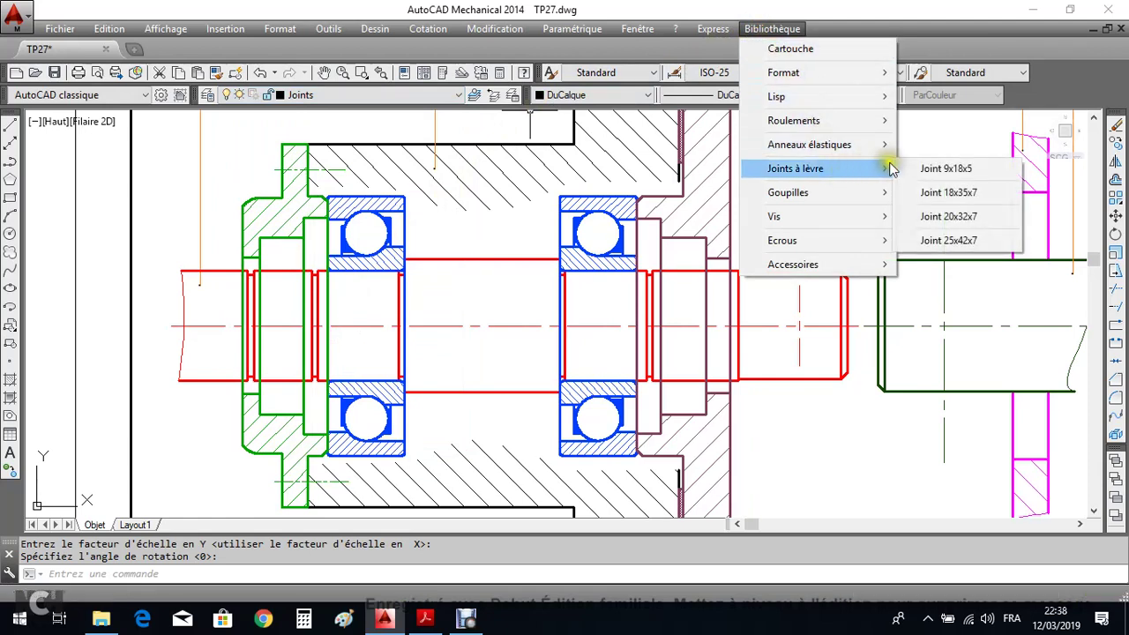
click(969, 219)
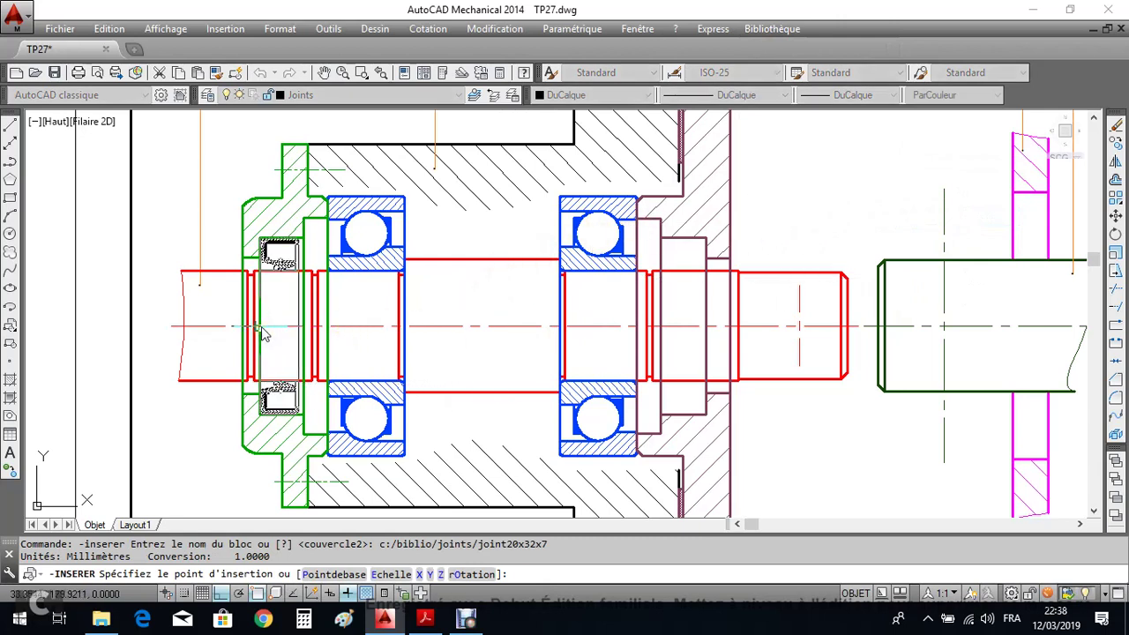
click(261, 331)
key(Return)
key(Return)
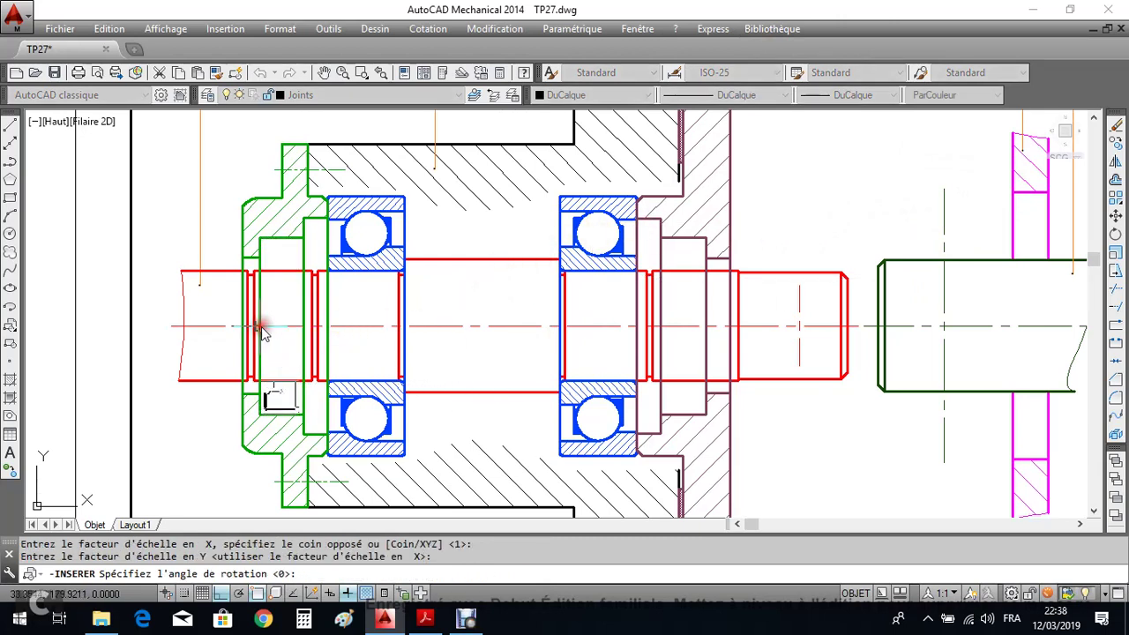
key(Return)
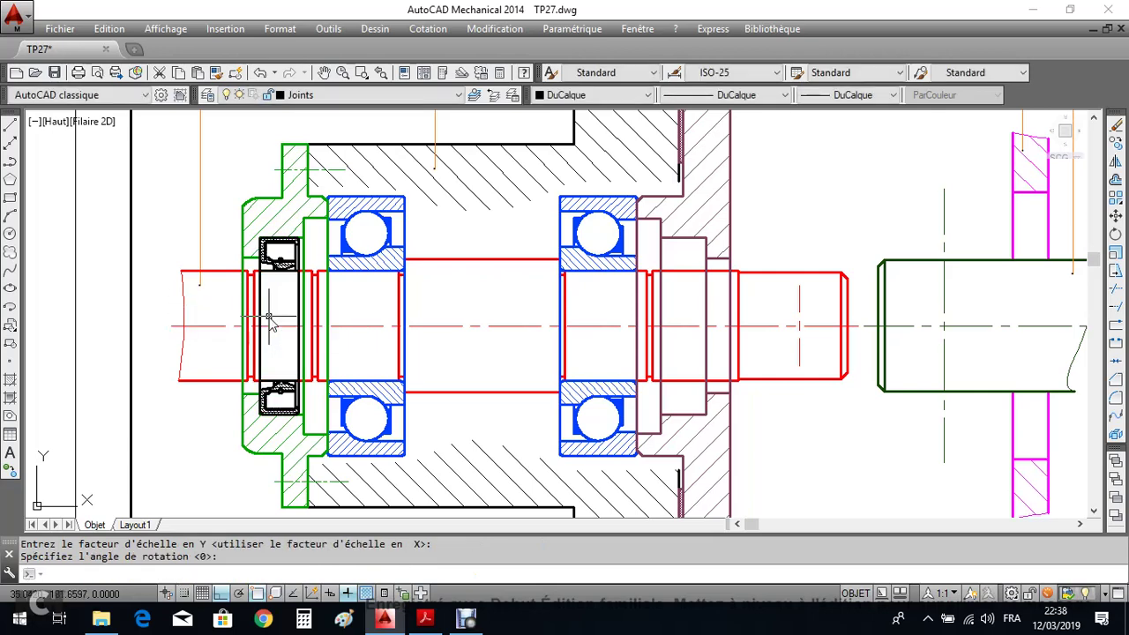
scroll(269, 322, up, 4)
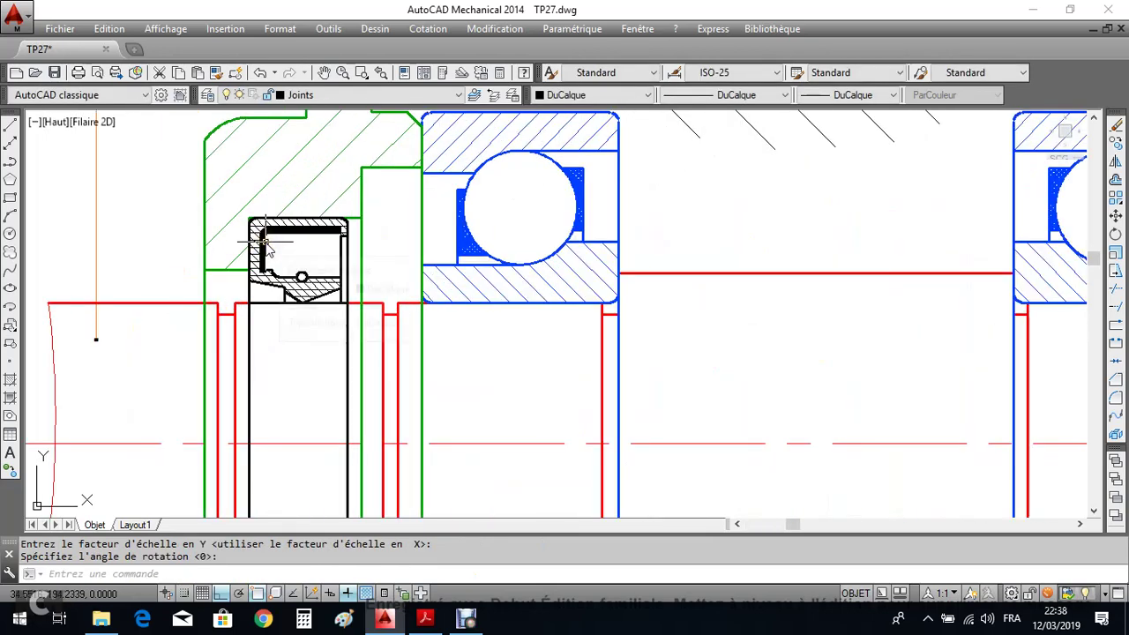
scroll(265, 243, down, 4)
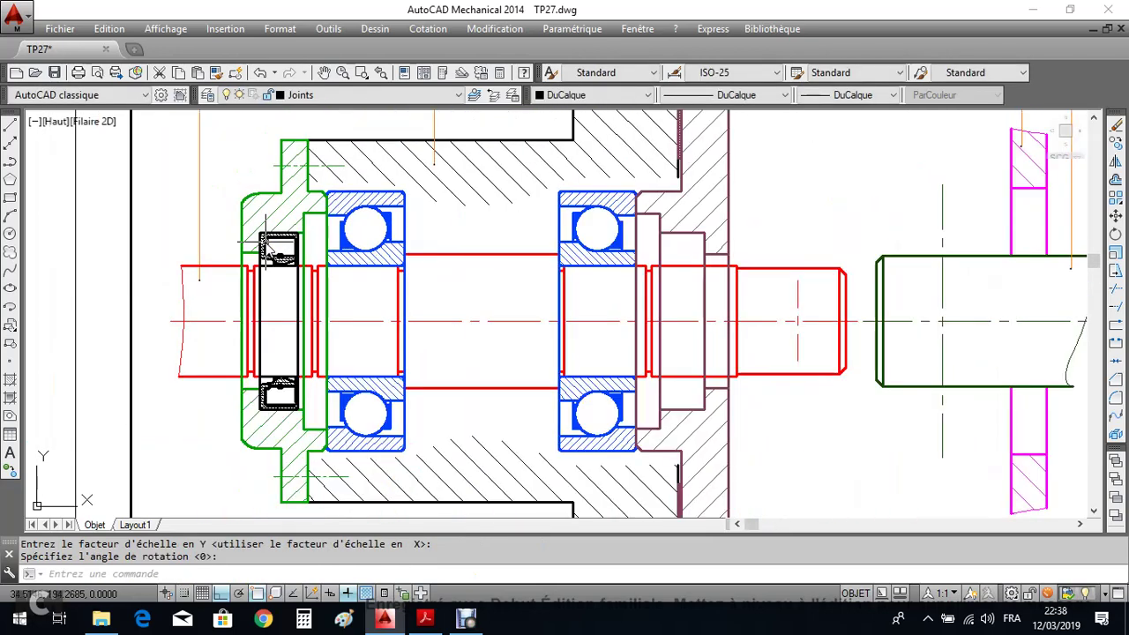
Insert a second Joint 20x32x7 seal on the shaft axis at the right cover's inner step, with scale 1 and rotation 180.
click(790, 34)
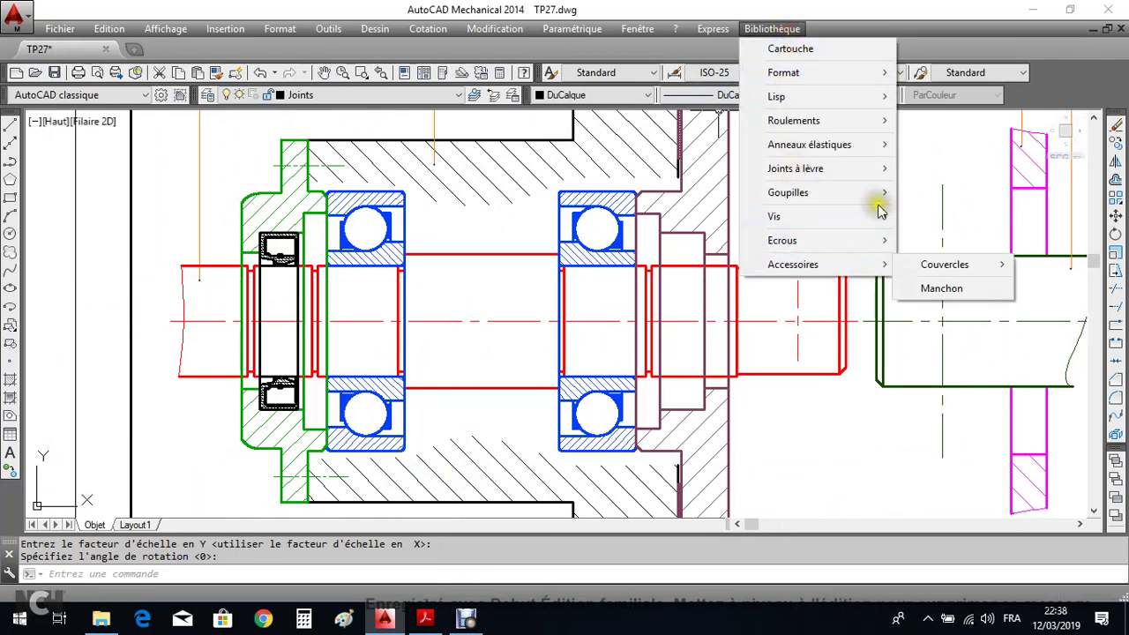
mouse_move(889, 170)
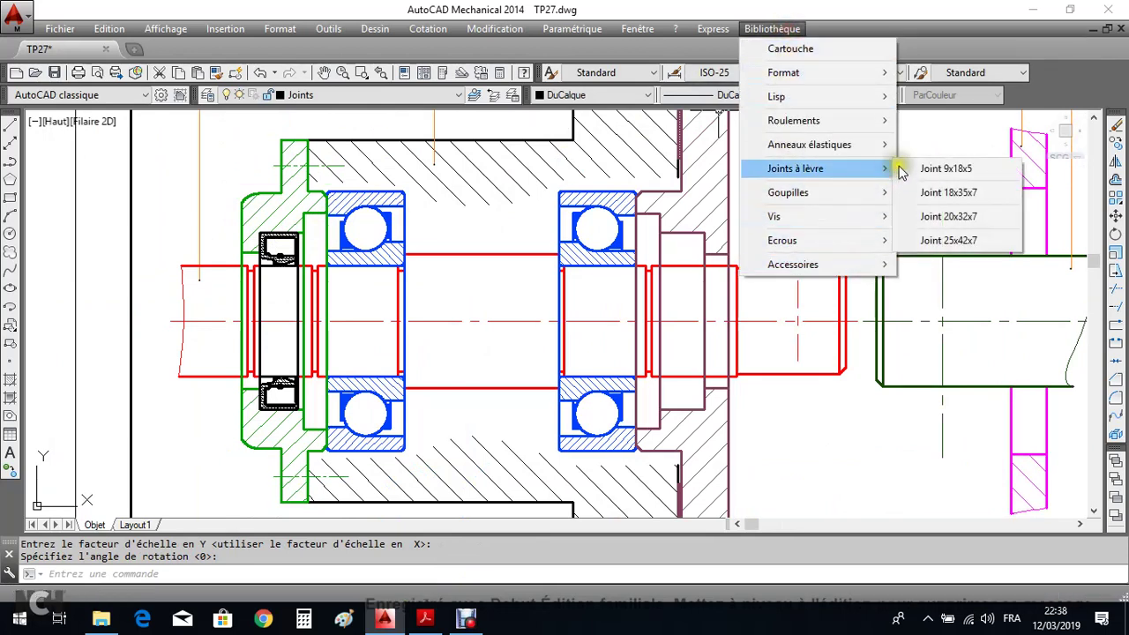
click(954, 219)
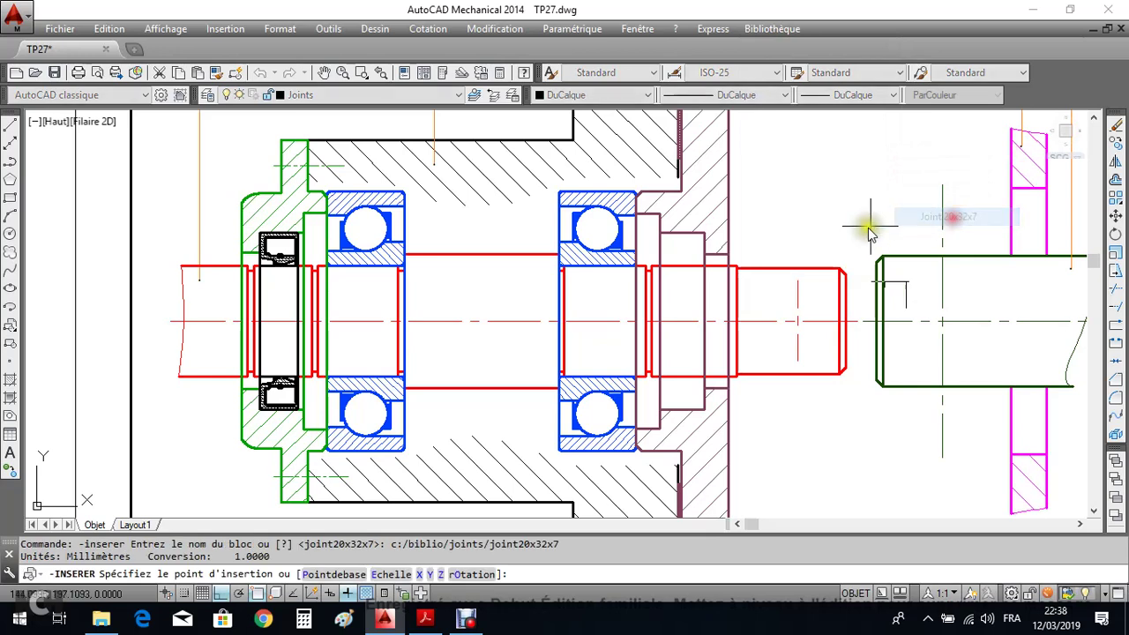
click(658, 325)
key(Return)
key(Return)
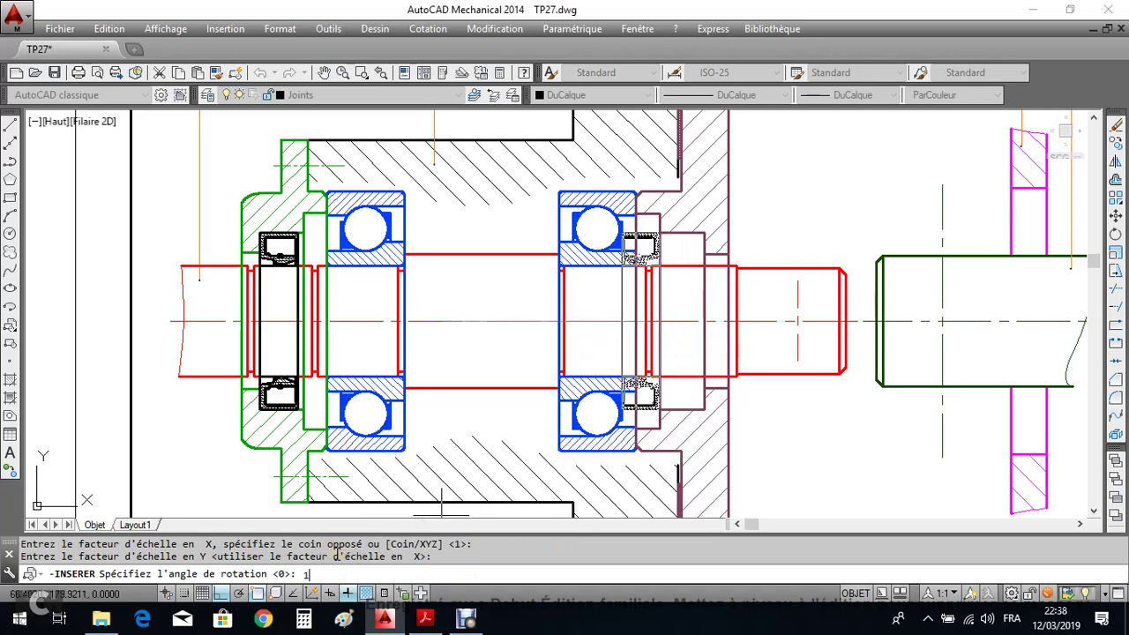
text(180)
key(Return)
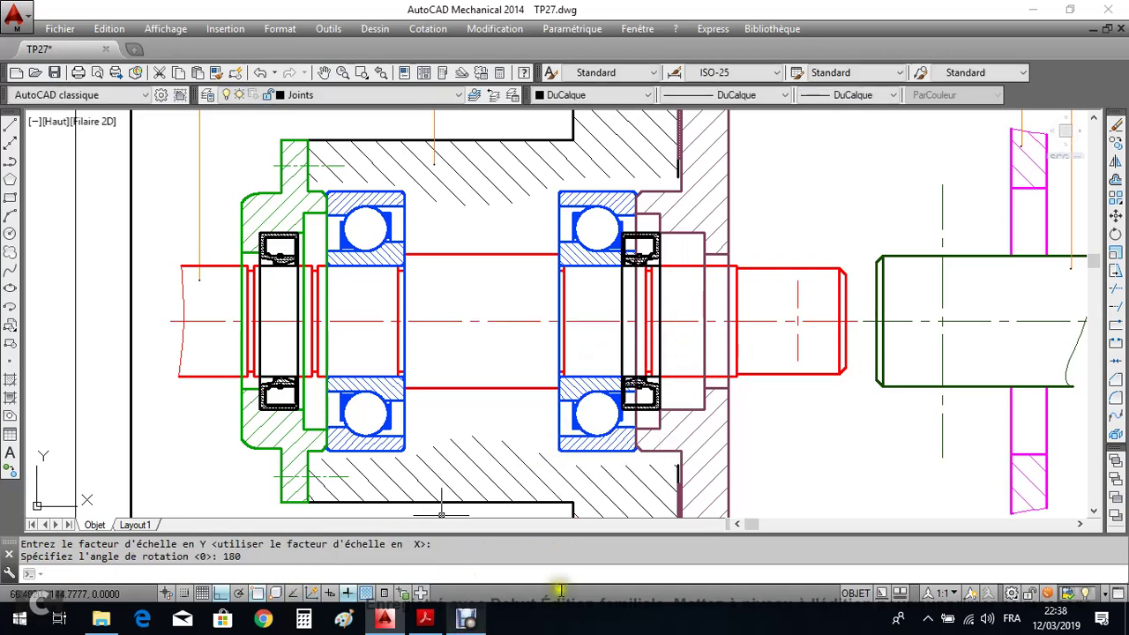
Move the right seal along the shaft axis so its outer face sits against the shoulder of the right cover's seal bore.
scroll(632, 360, up, 4)
middle_drag(686, 234, 617, 273)
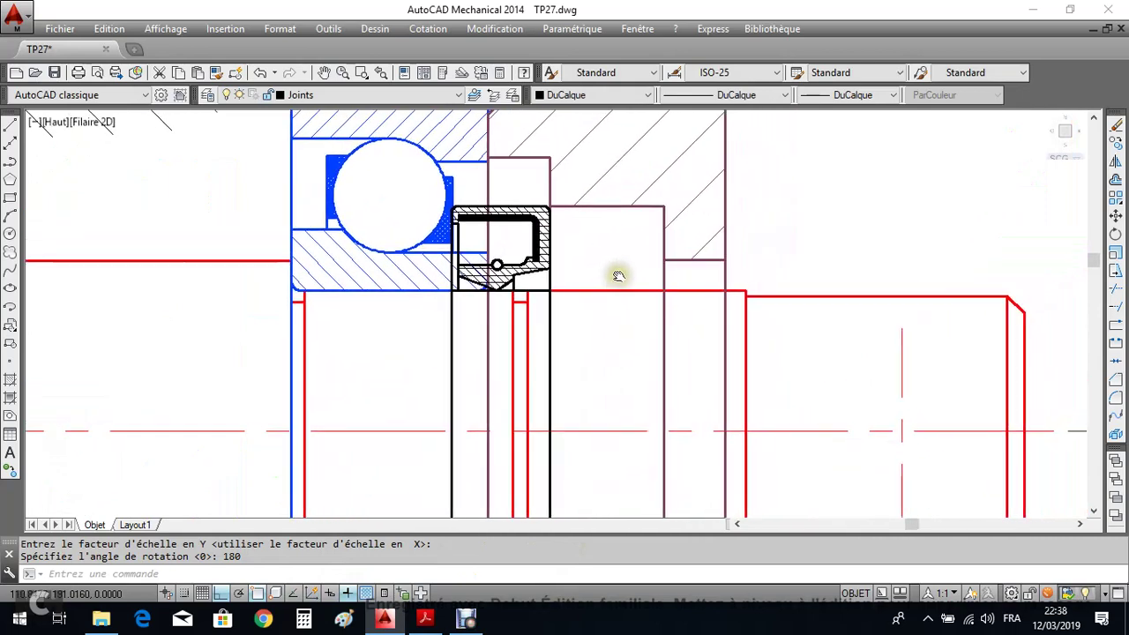
click(1116, 217)
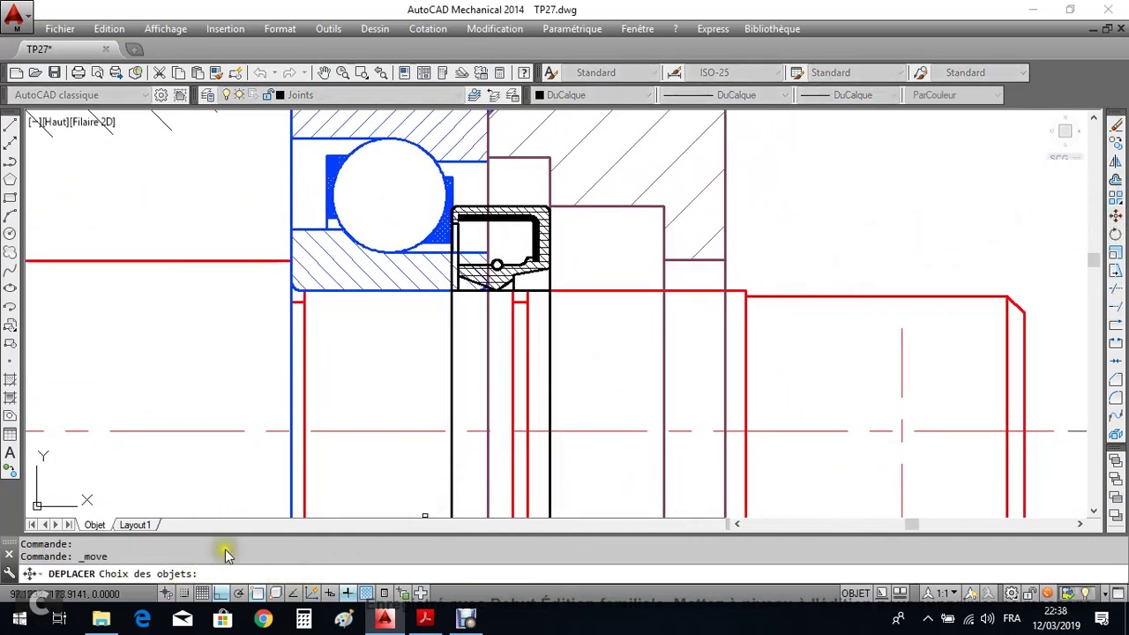
click(542, 262)
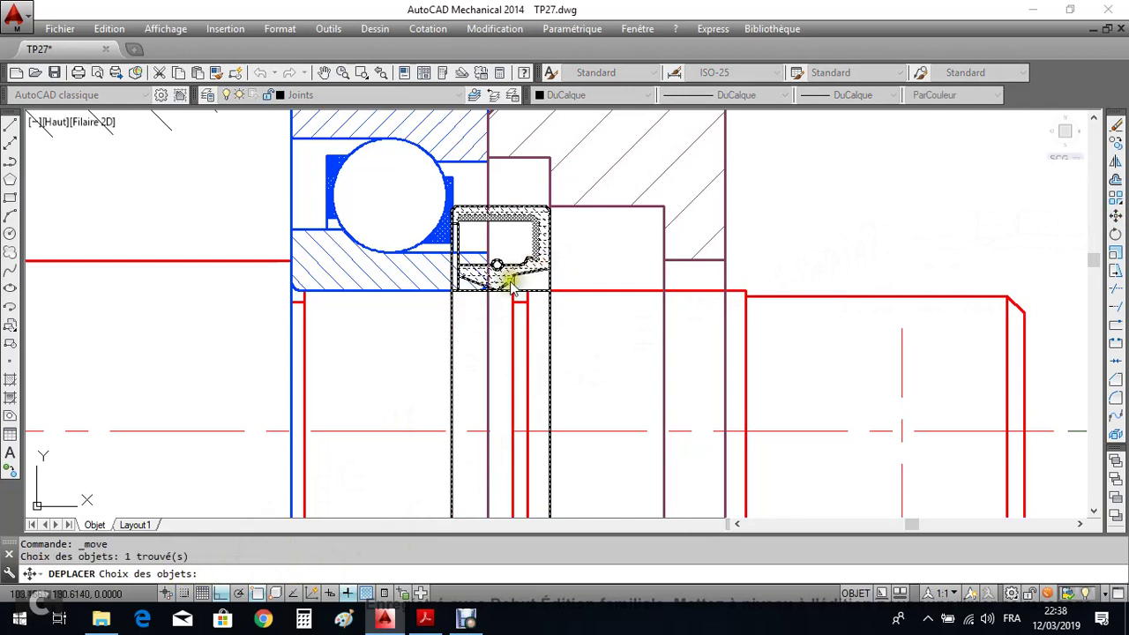
key(Return)
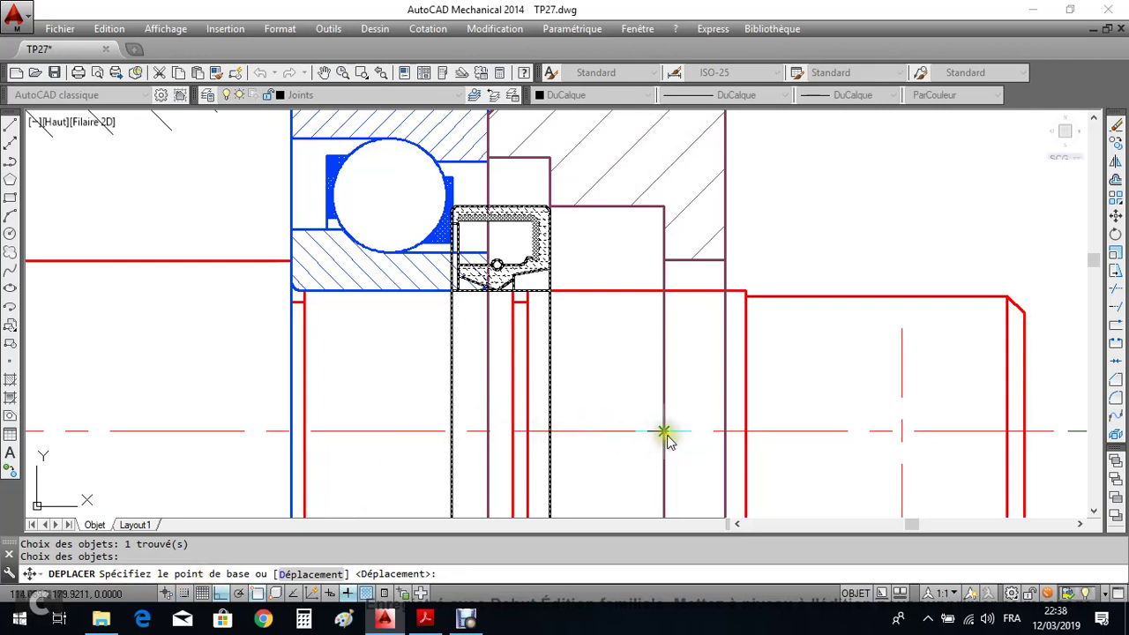
click(549, 432)
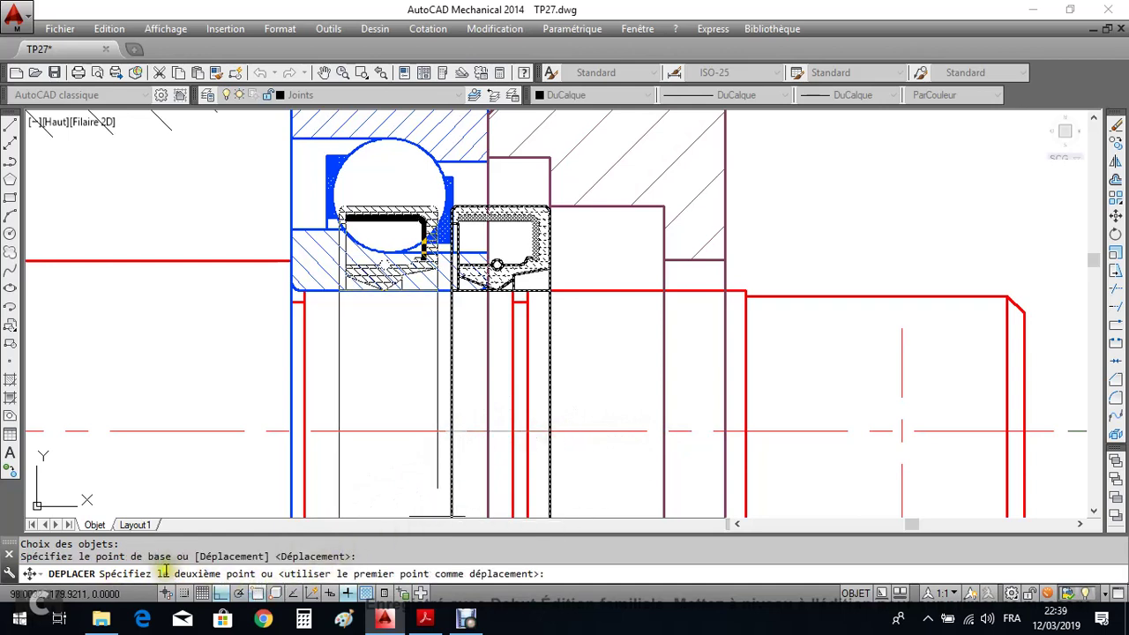
click(665, 432)
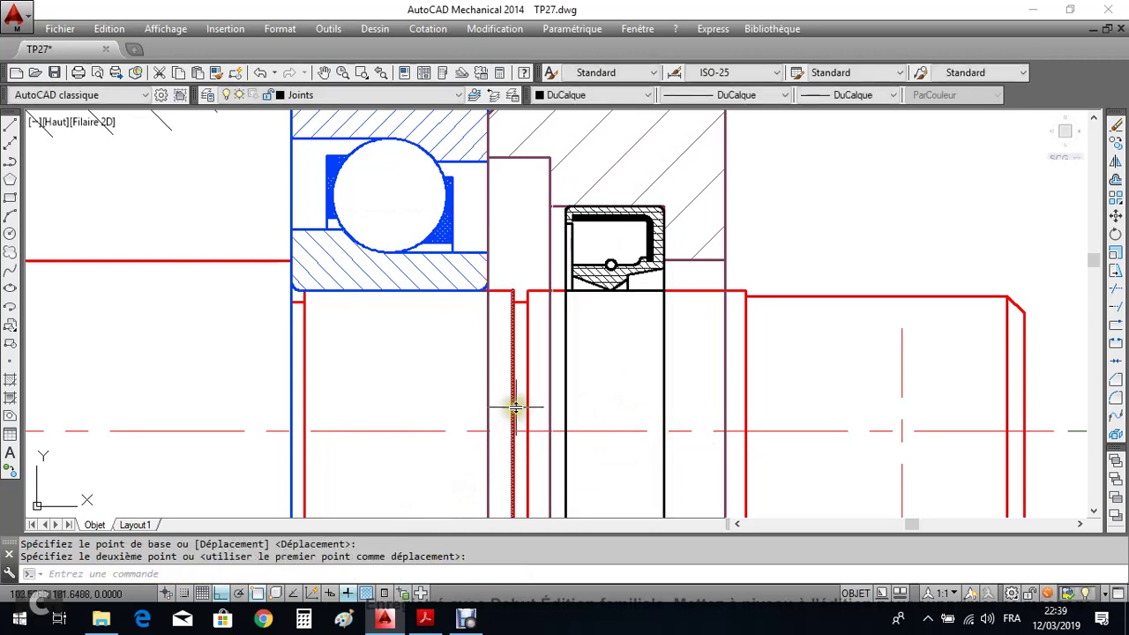
scroll(525, 399, down, 5)
scroll(540, 394, up, 3)
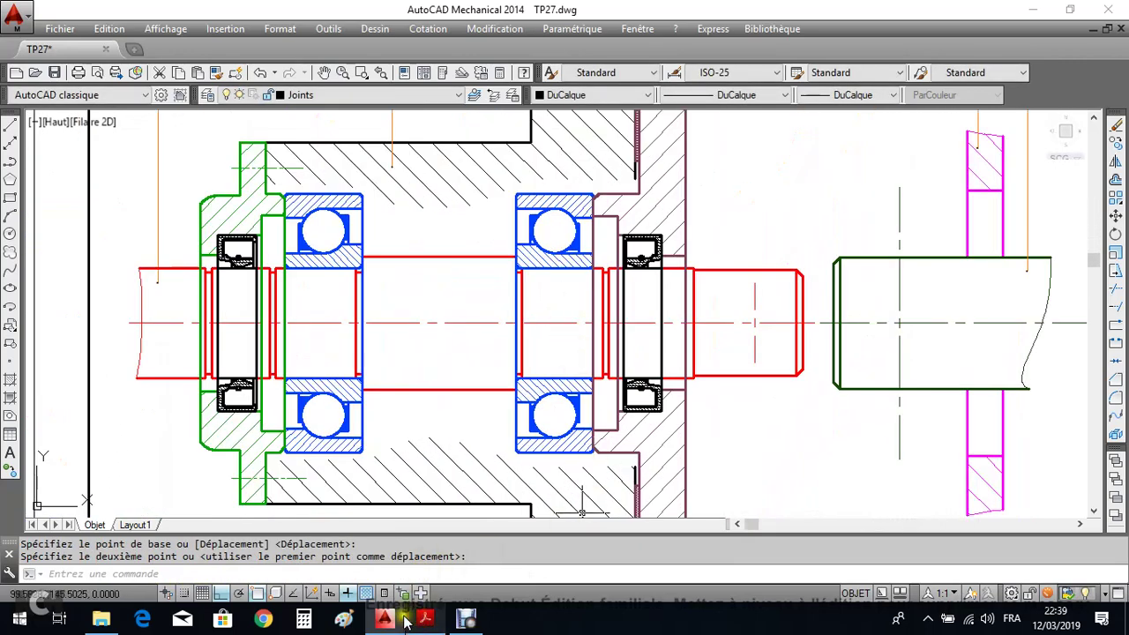
Consult the coupling sleeve instructions in the PDF and make manchon the current layer in AutoCAD.
mouse_move(425, 619)
click(424, 573)
scroll(483, 465, down, 3)
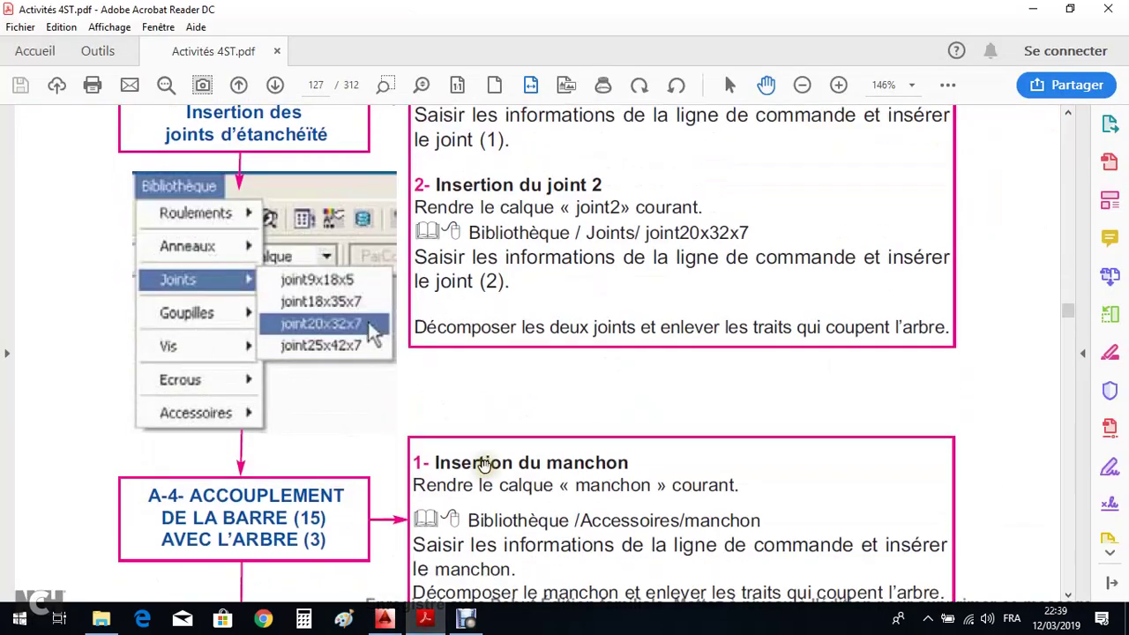
scroll(483, 465, down, 5)
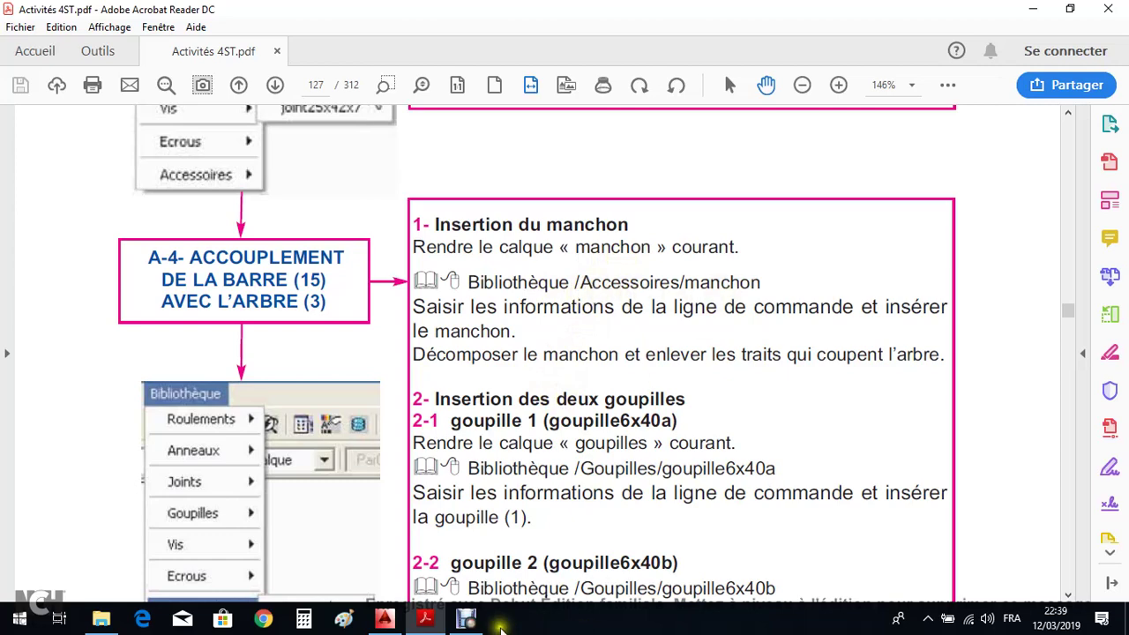
click(385, 618)
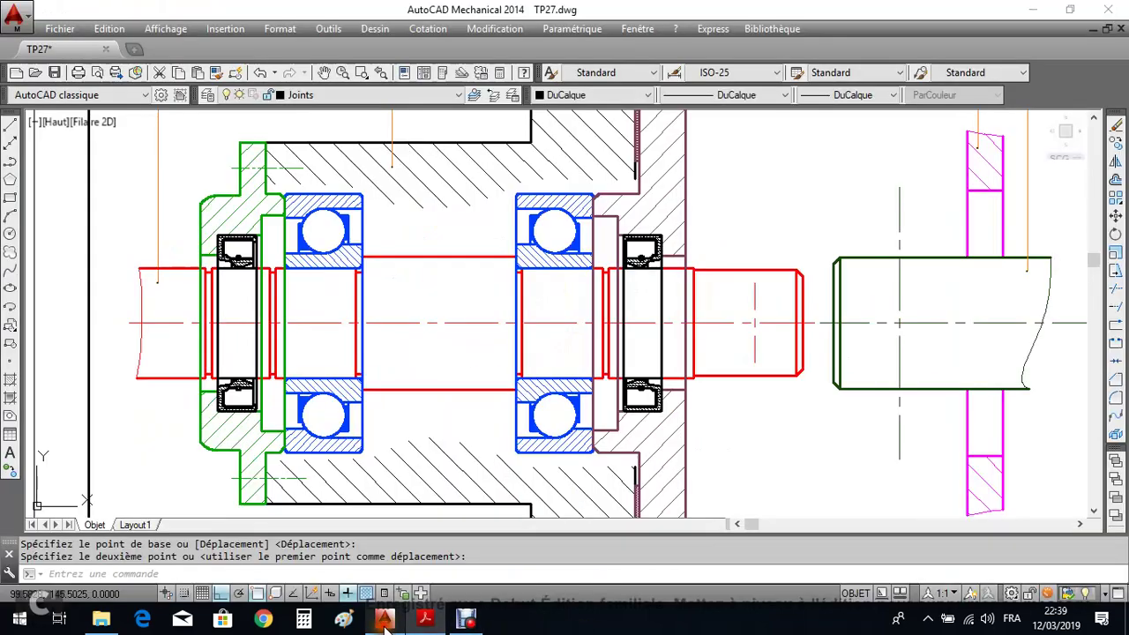
click(385, 97)
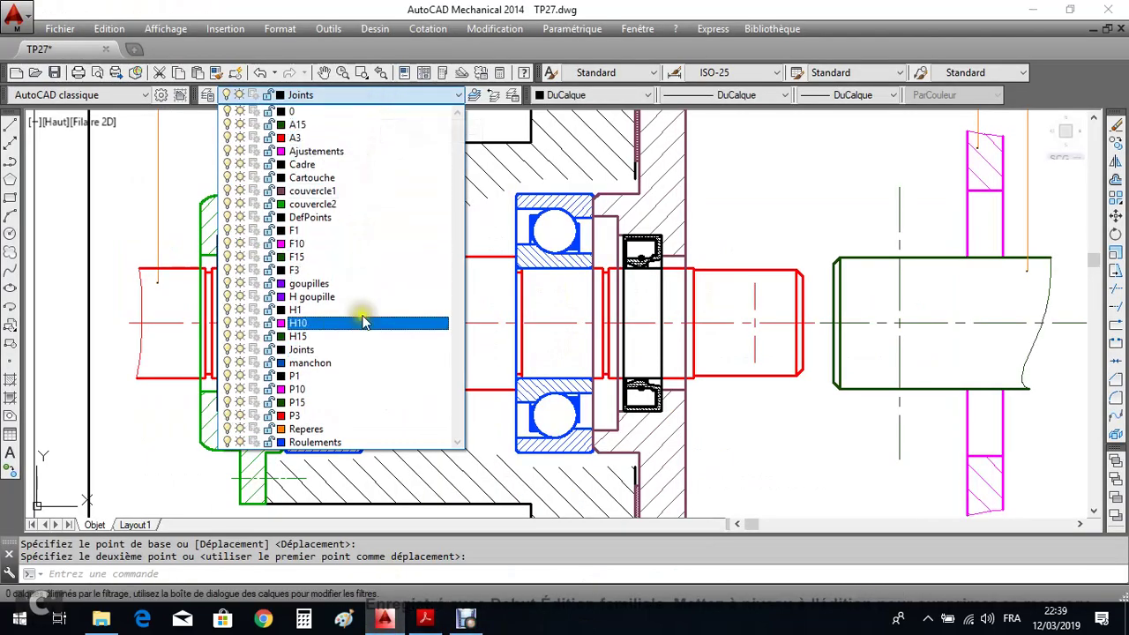
click(365, 368)
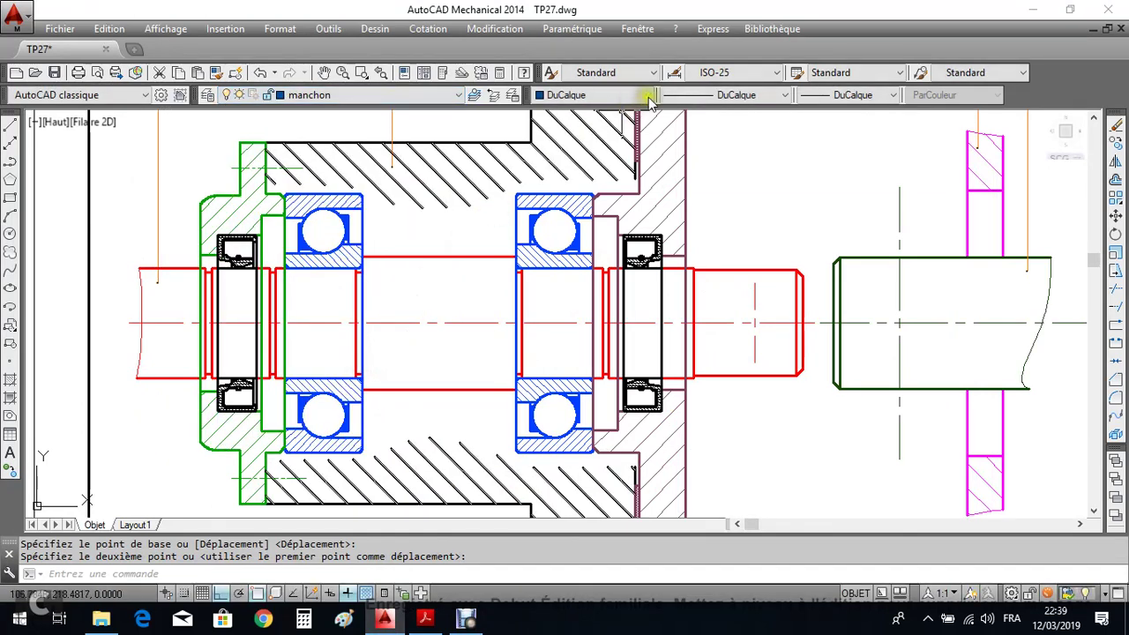
Insert the library accessory Manchon at the intersection of the bar's axis and its vertical hole centerline, with scale 1 and rotation 0.
click(773, 29)
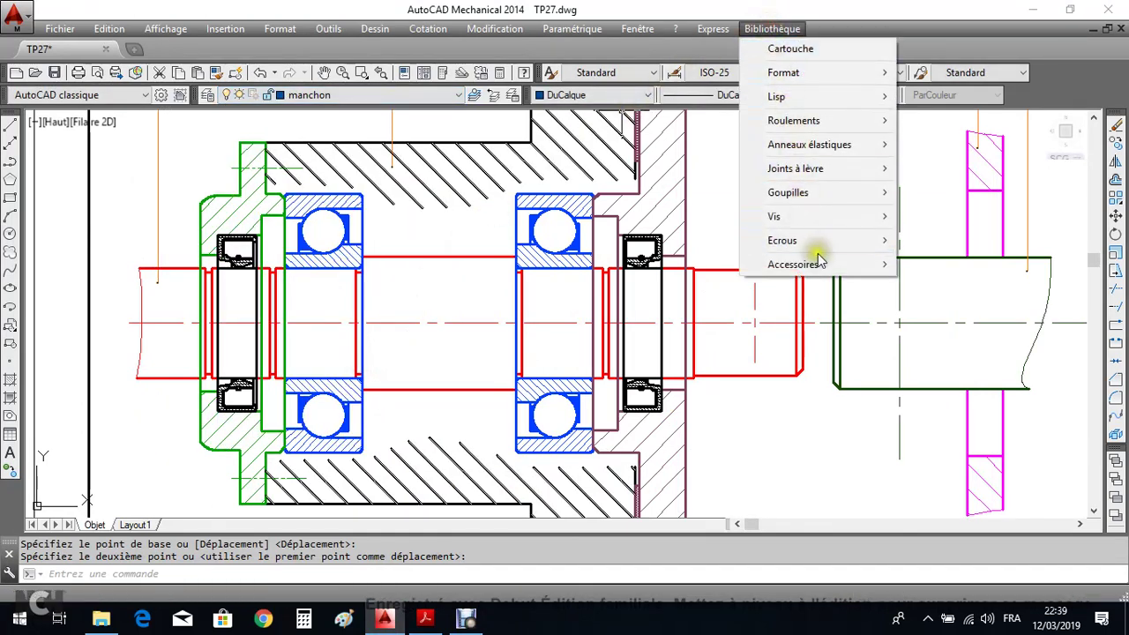
mouse_move(842, 265)
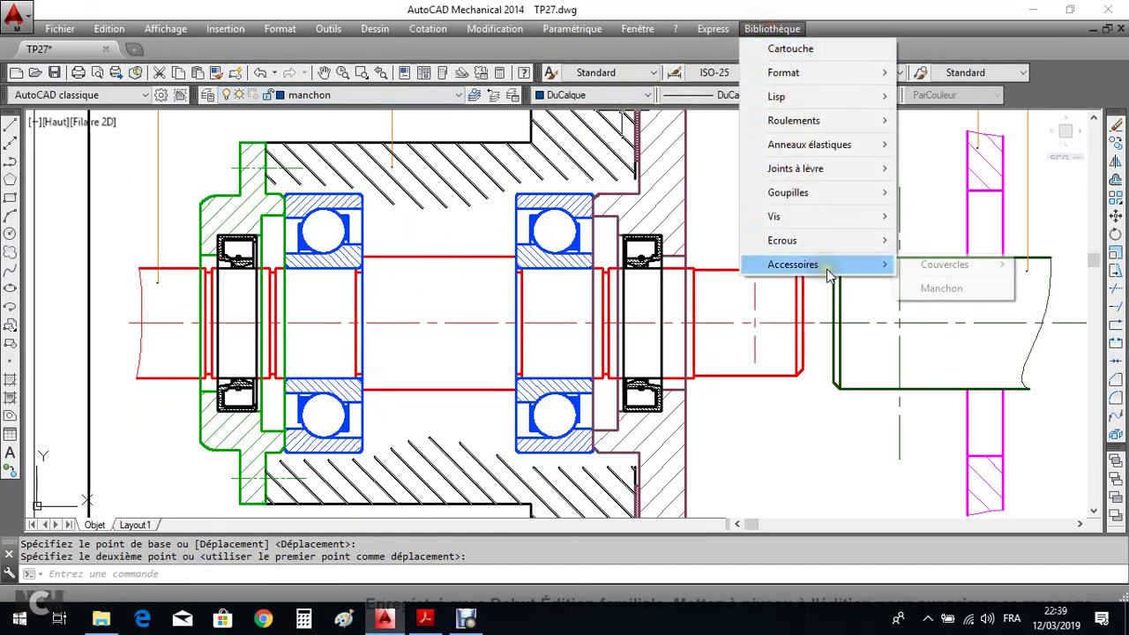
click(942, 287)
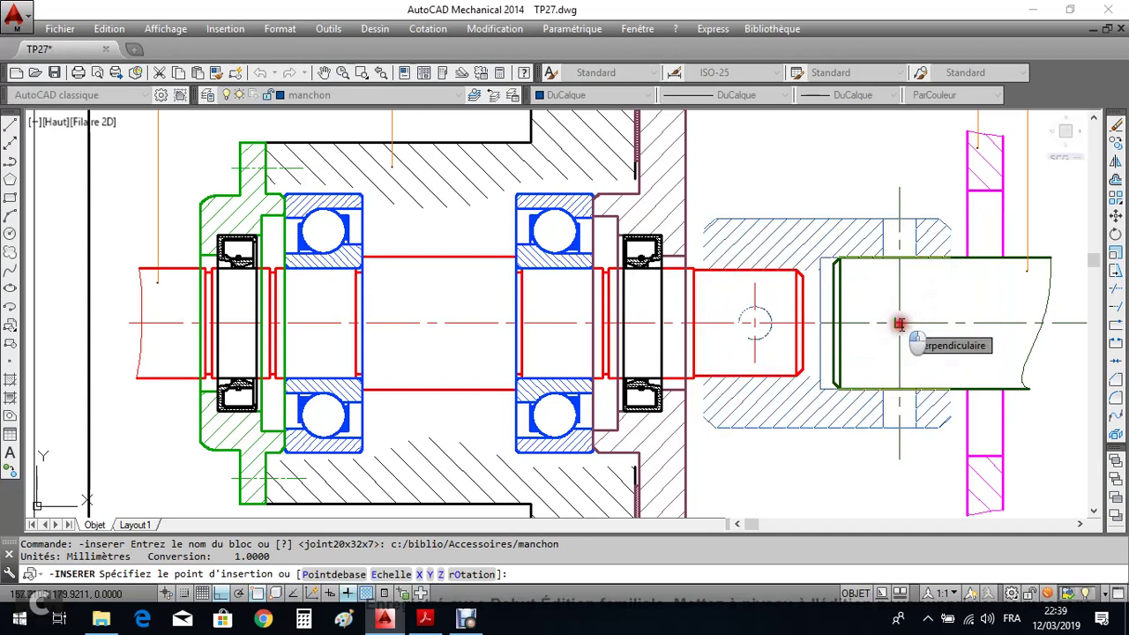
click(899, 323)
key(Return)
key(Return)
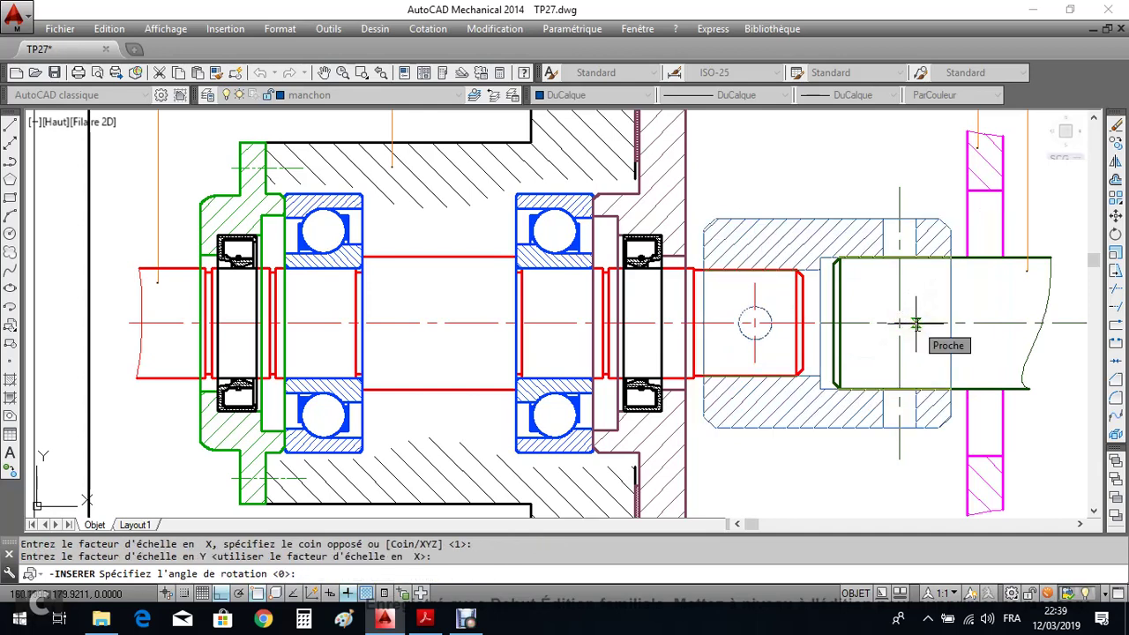
key(Return)
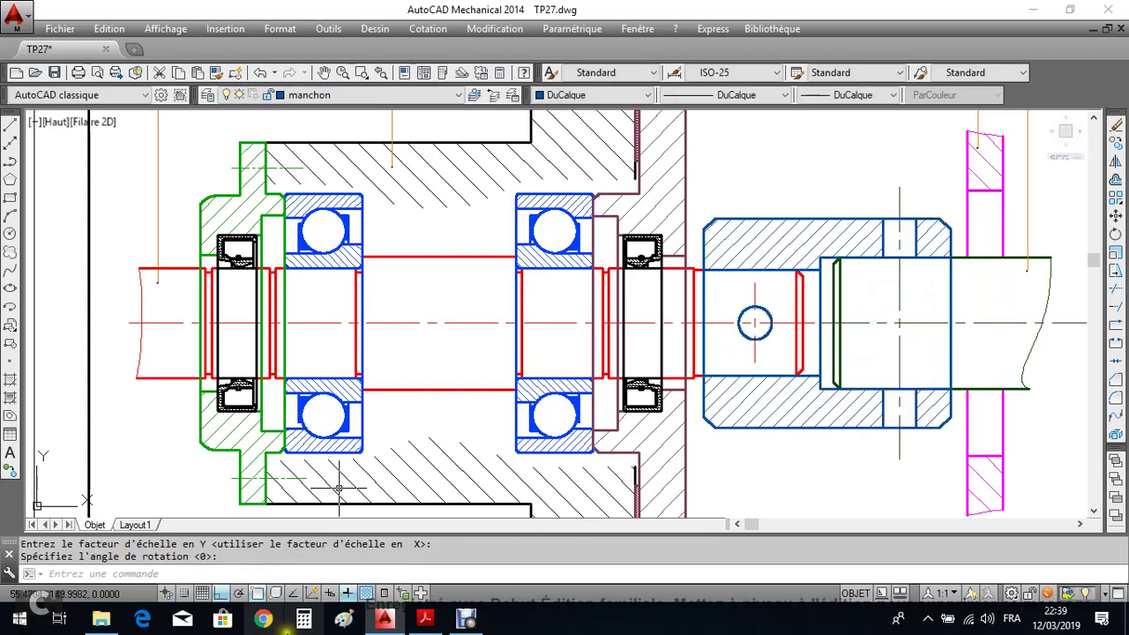
Consult the pin insertion instructions in the PDF and make goupilles the current layer in AutoCAD.
click(424, 620)
scroll(474, 409, down, 2)
scroll(494, 380, down, 1)
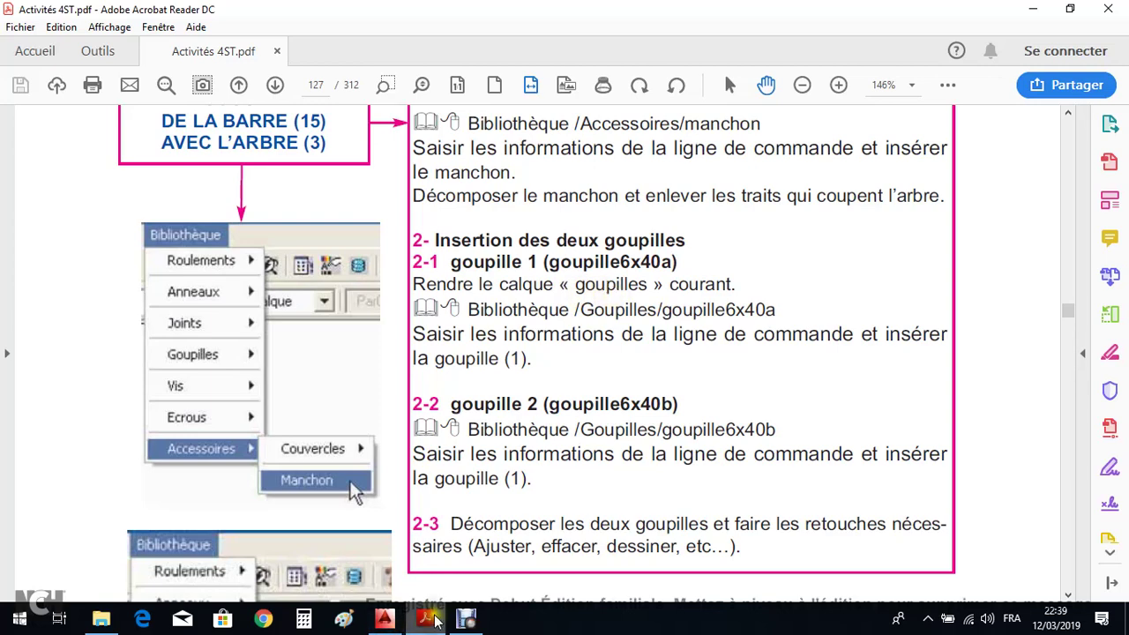
click(385, 619)
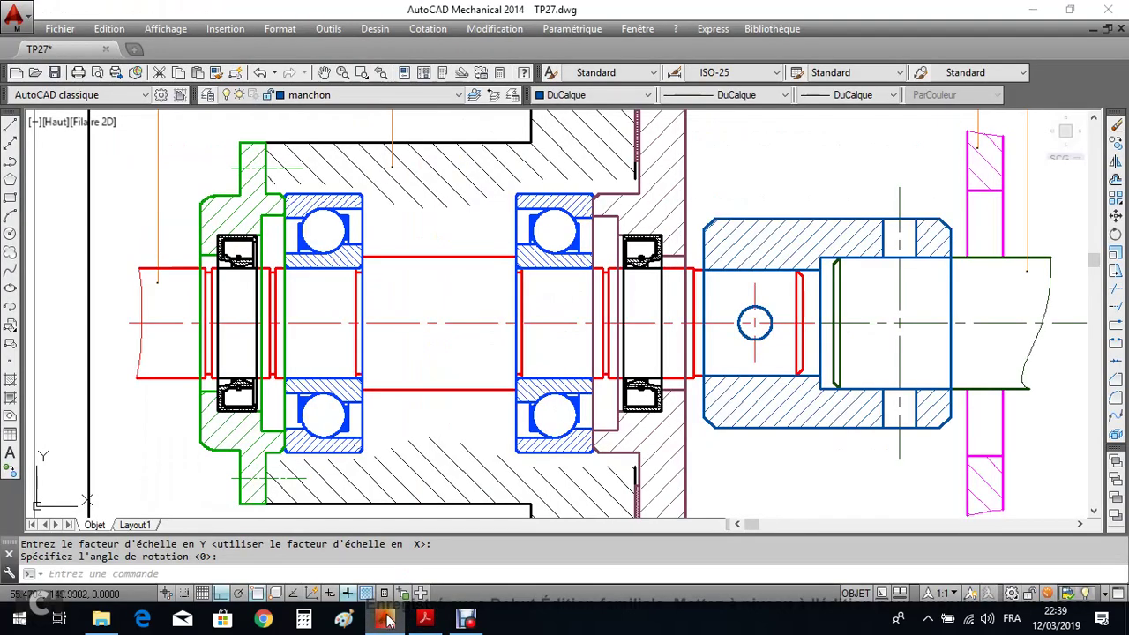
click(397, 96)
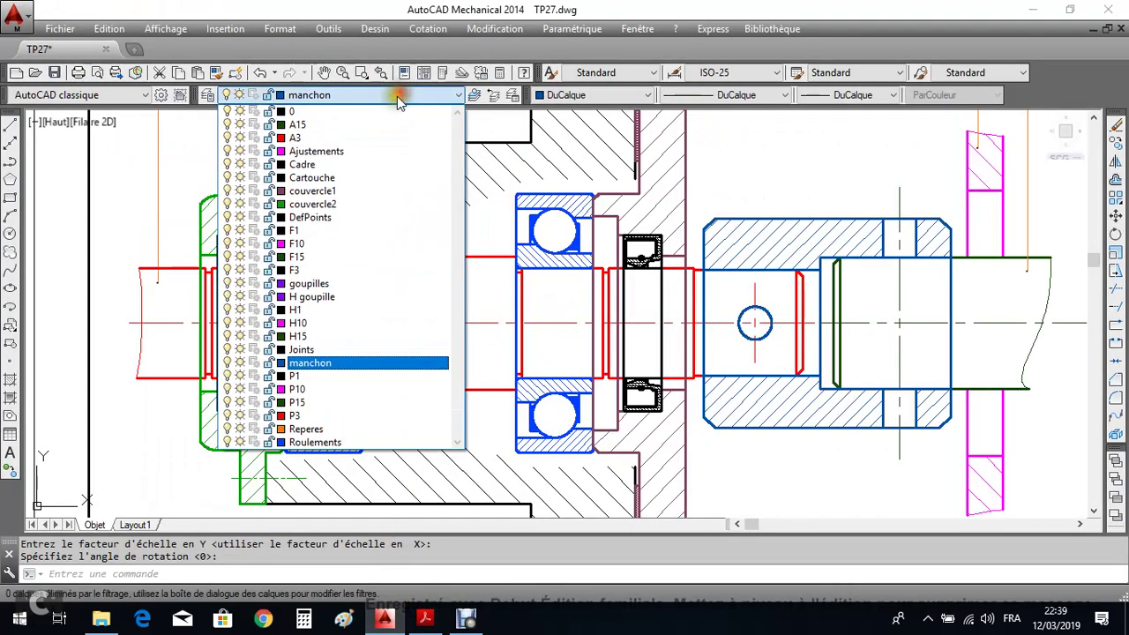
click(329, 283)
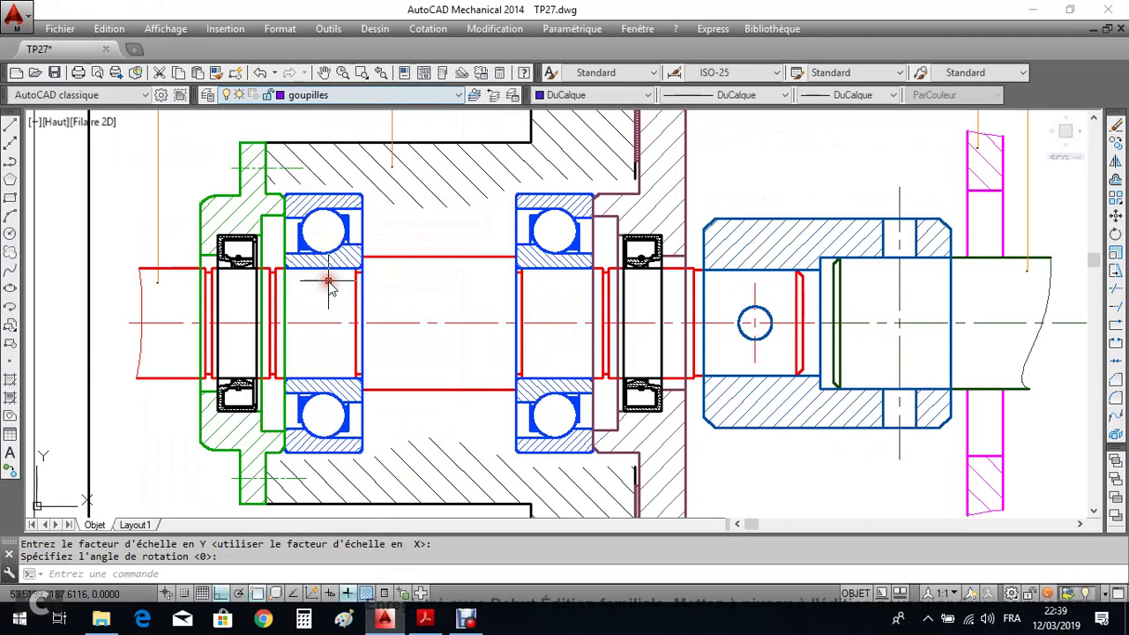
Insert library pin Goupille 6x40a where the bar's axis crosses the sleeve's vertical hole centerline, with scale 1 and rotation 0.
click(773, 29)
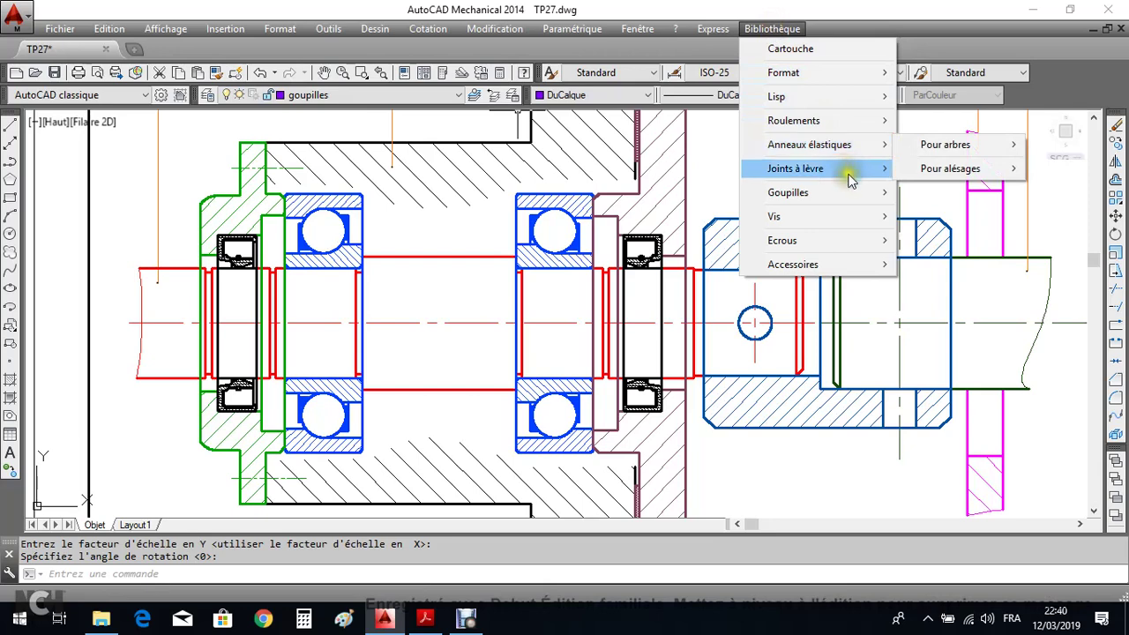
mouse_move(886, 193)
click(930, 192)
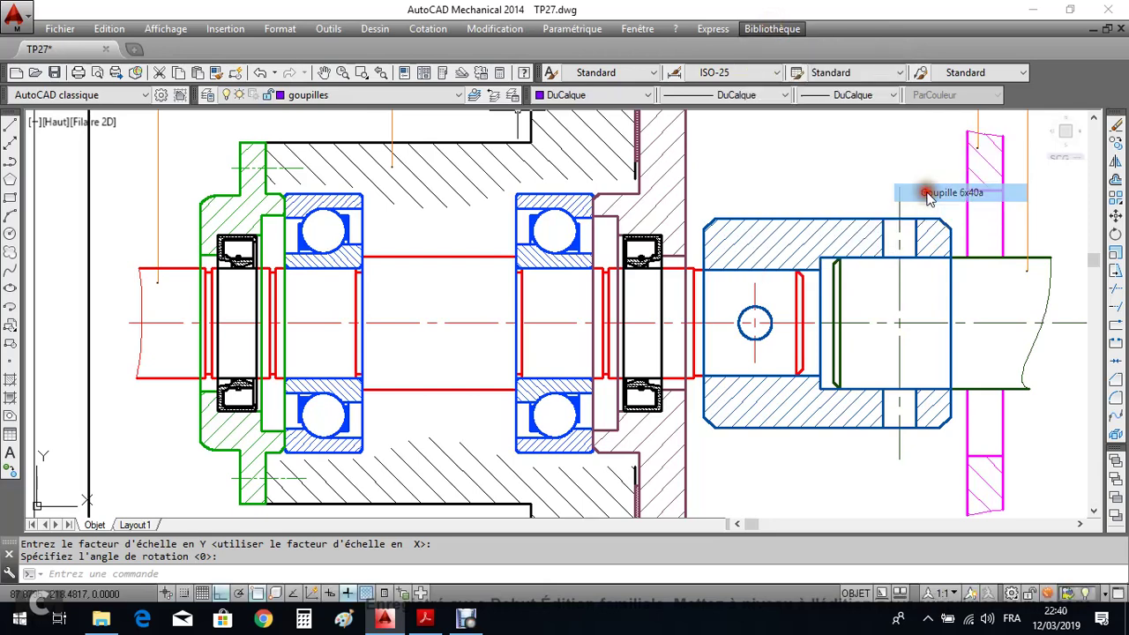
click(896, 324)
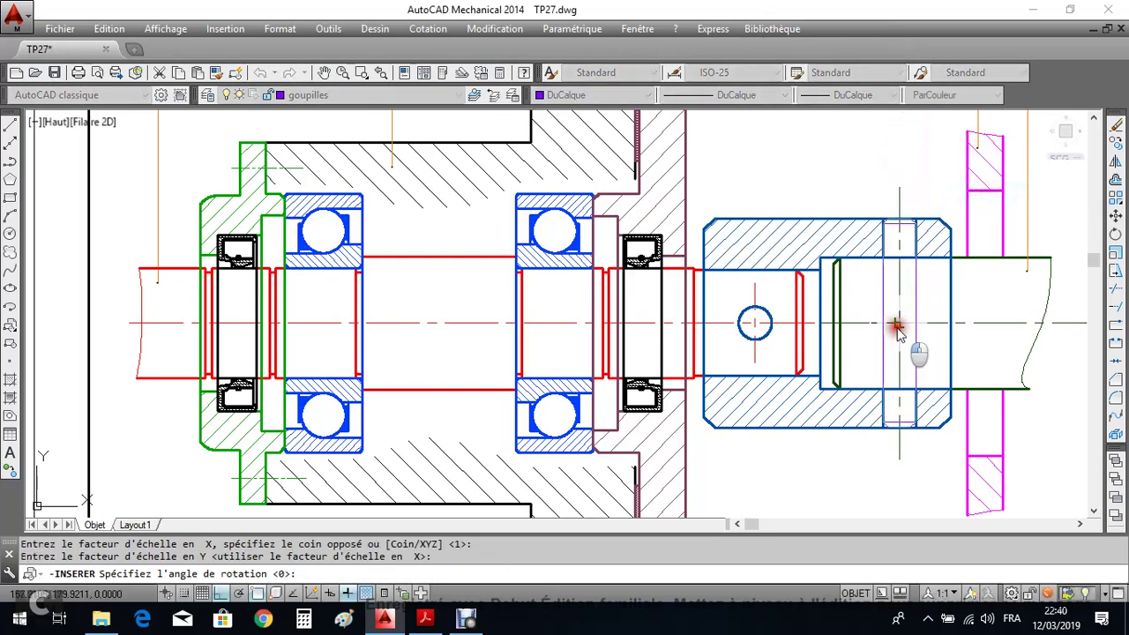
key(Return)
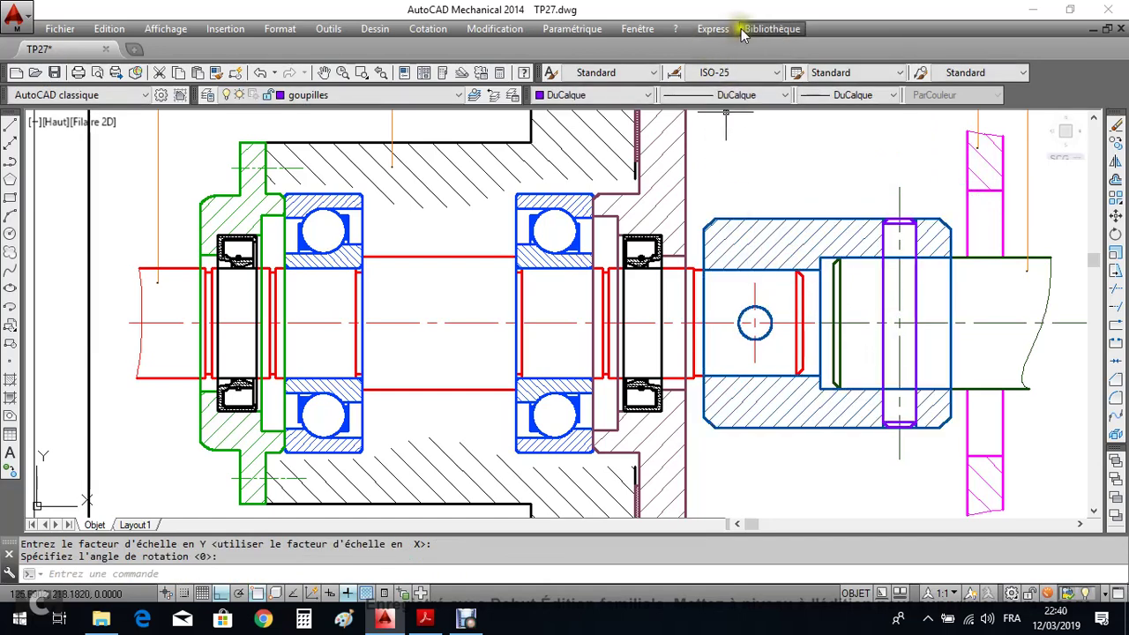
Insert library pin Goupille 6x40b at the center of the sleeve's circular hole over the shaft end, with scale 1 and rotation 0.
click(772, 32)
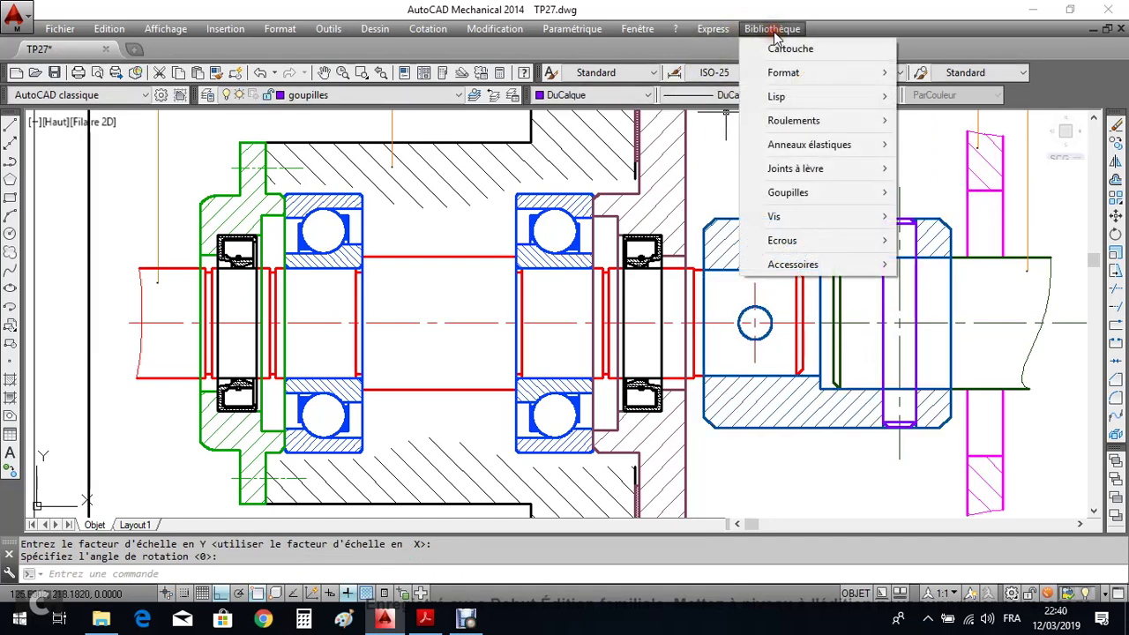
mouse_move(857, 199)
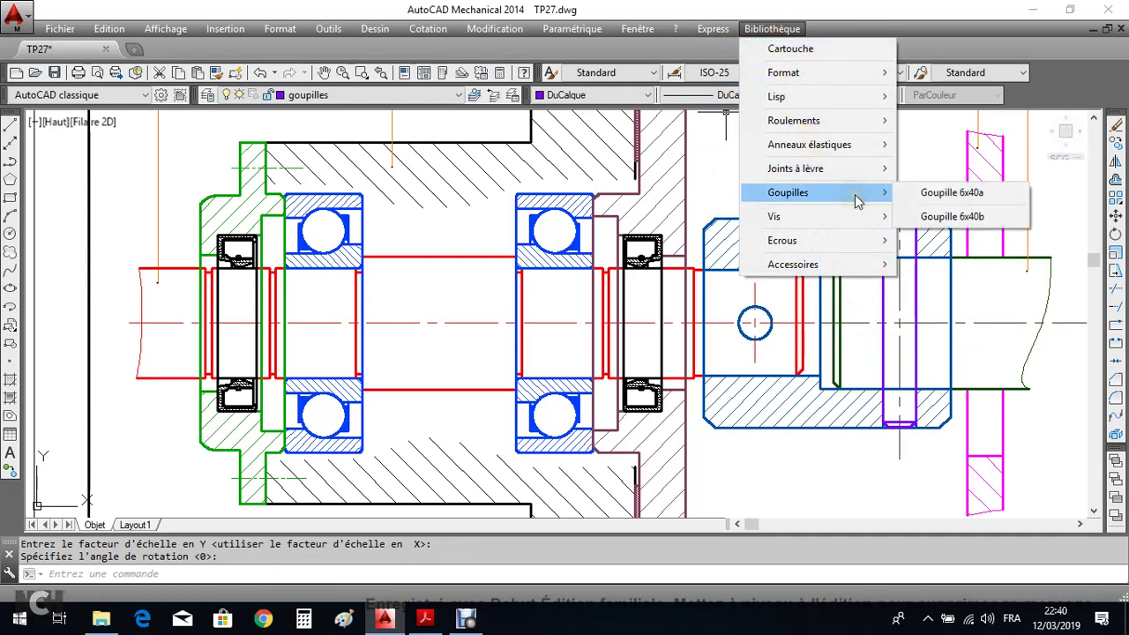
click(946, 217)
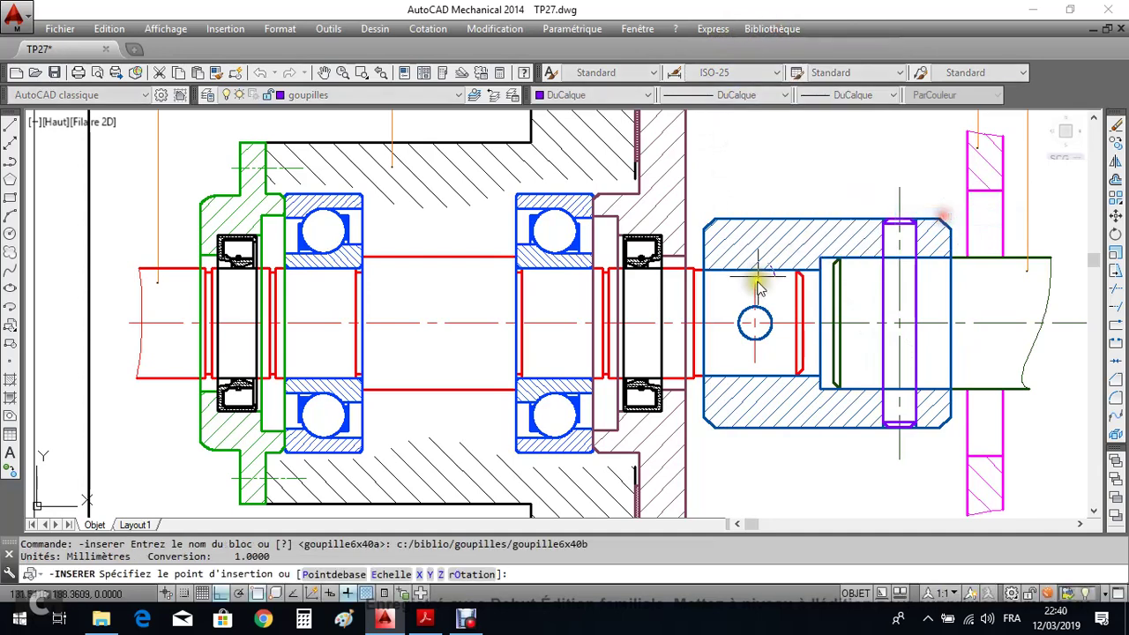
click(755, 324)
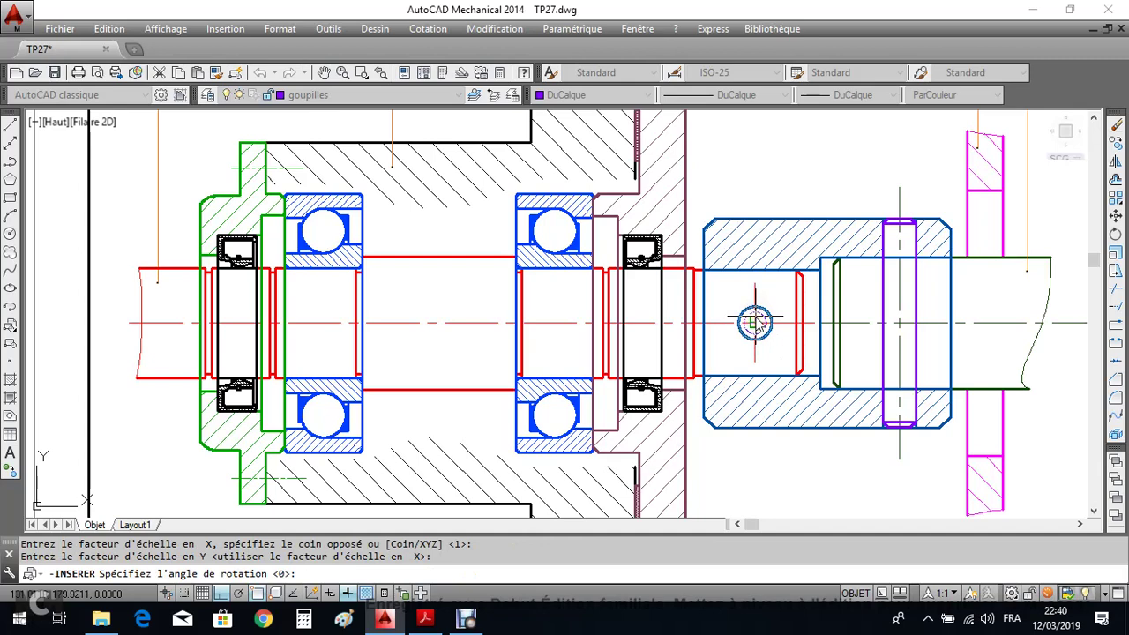
key(Return)
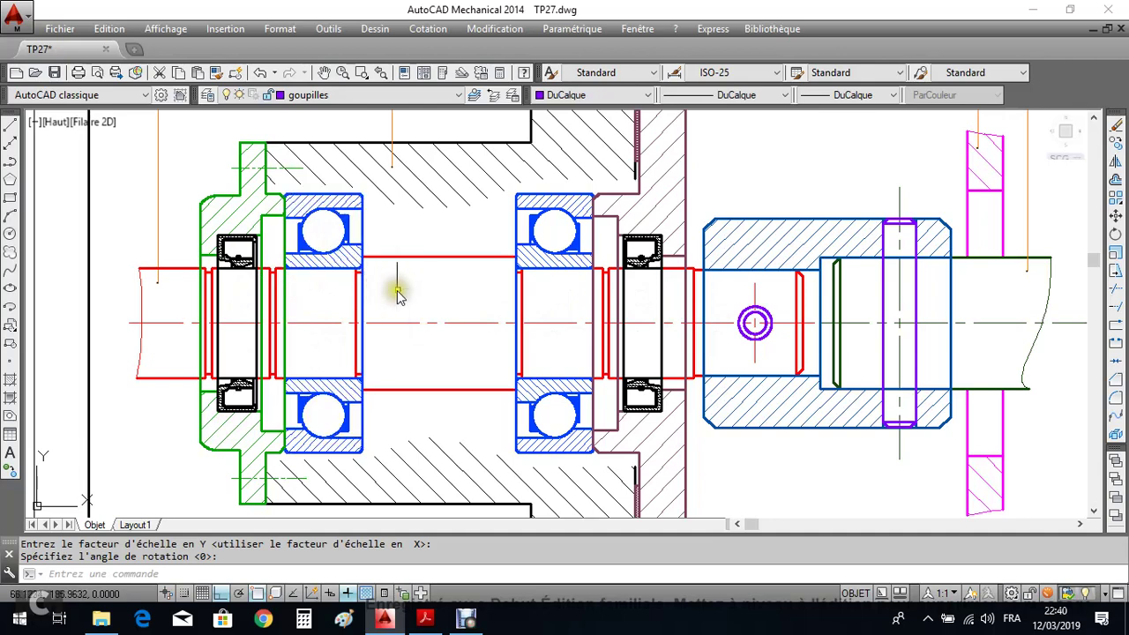
Explode the inserted blocks: both covers, both lip seals, both bearings, the coupling sleeve and the two pins.
click(1116, 435)
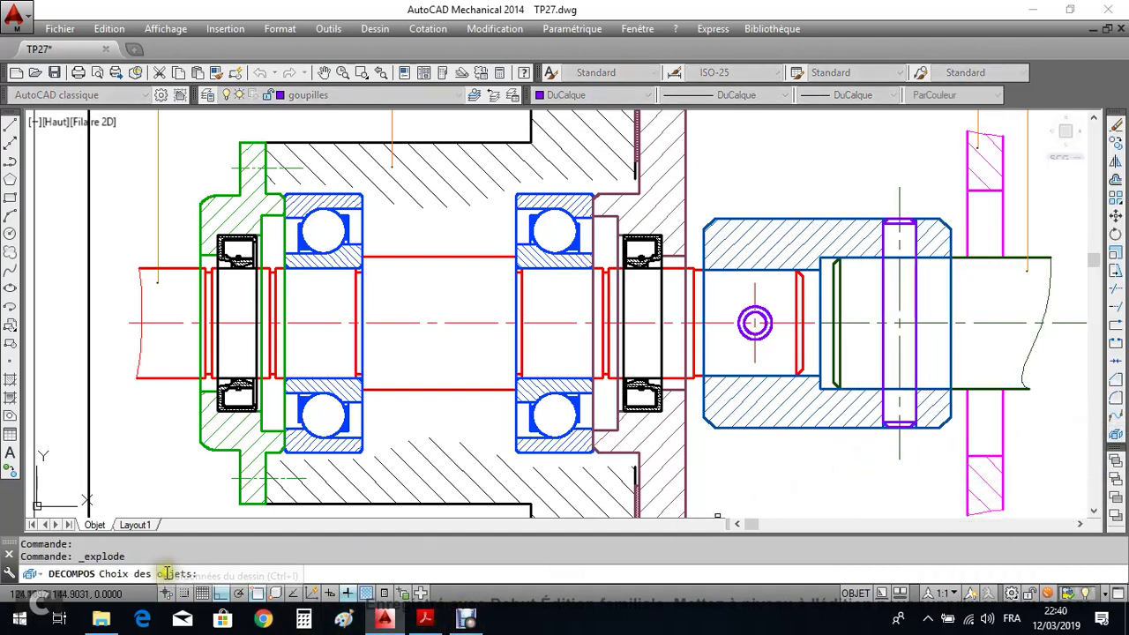
click(199, 237)
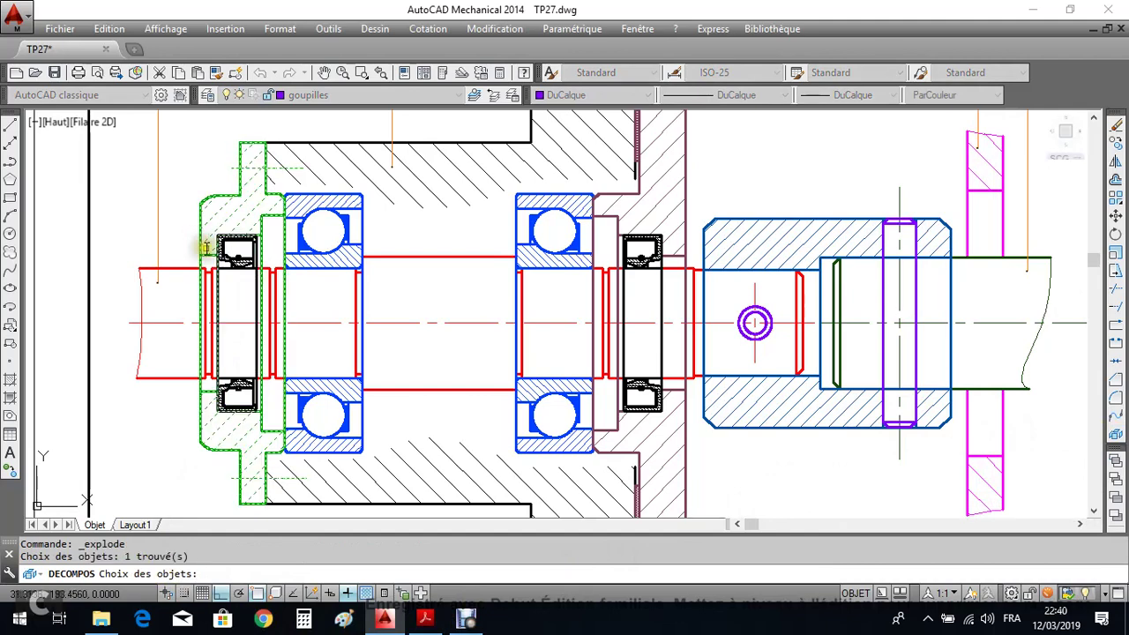
click(222, 267)
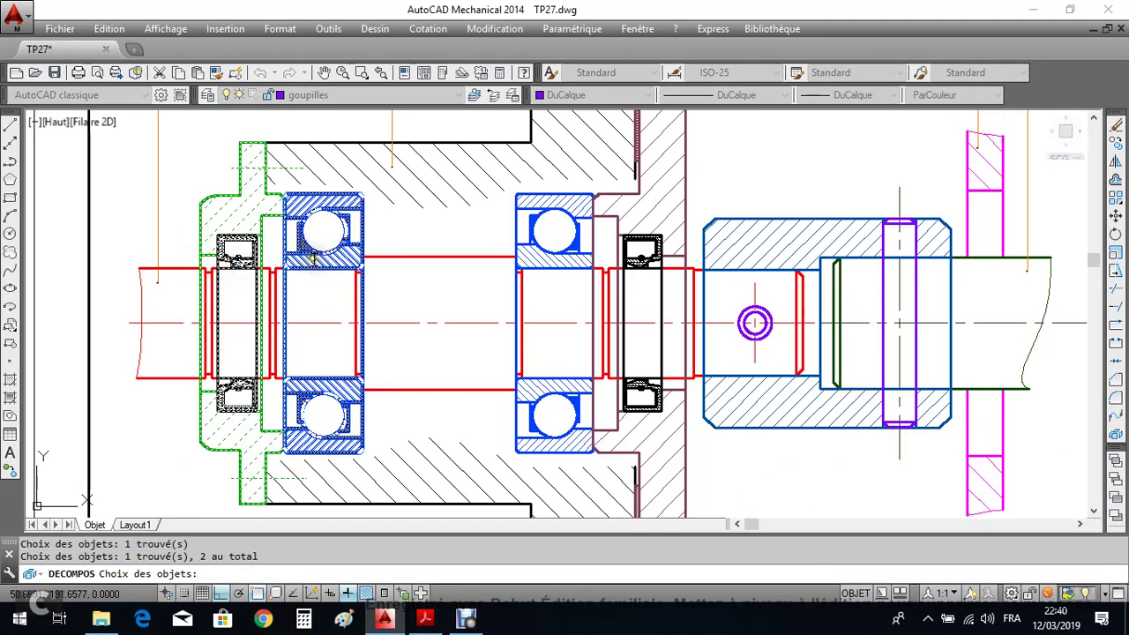
click(313, 257)
click(554, 254)
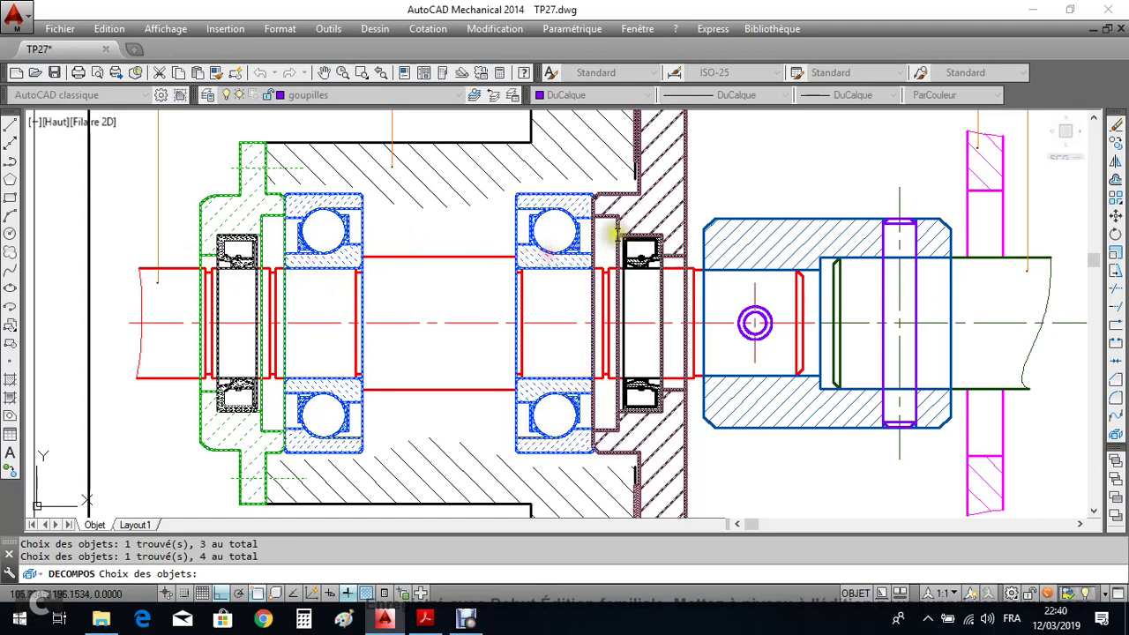
click(618, 231)
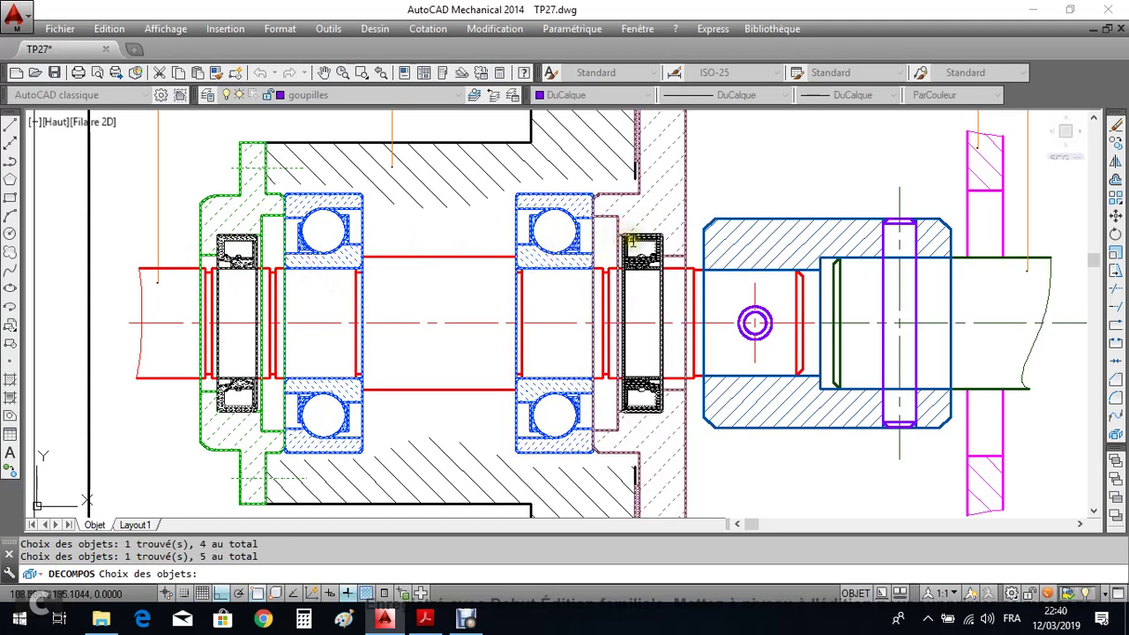
click(630, 240)
click(726, 218)
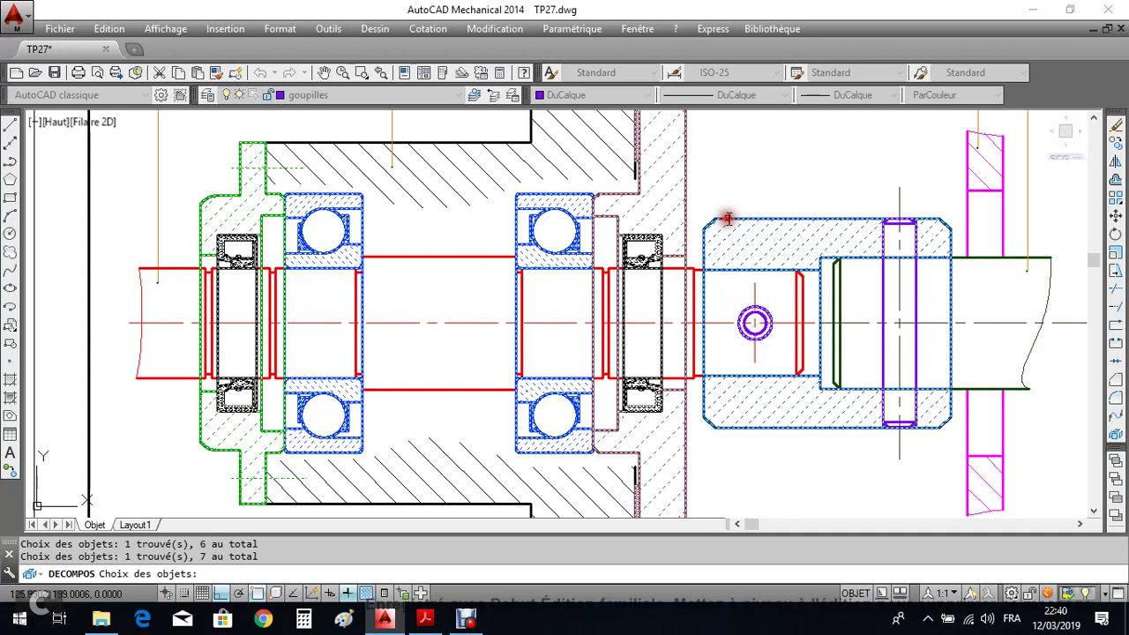
click(886, 279)
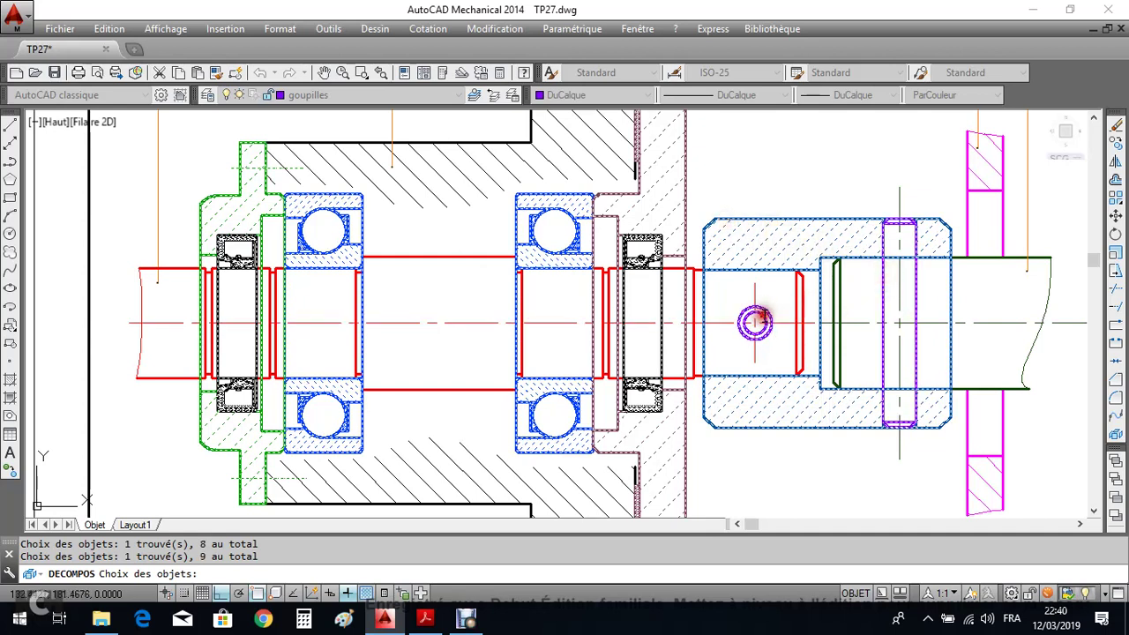
key(Return)
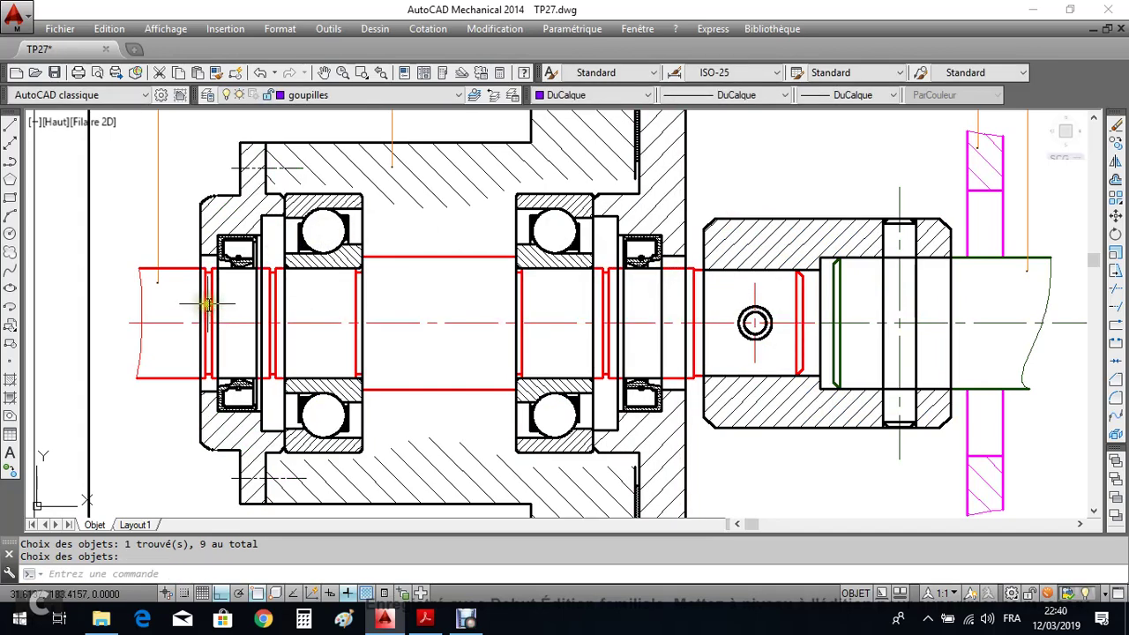
Trim the left cover's outer face line where it crosses the shaft, using the shaft end's upper and lower edges as cutting edges.
scroll(212, 304, up, 2)
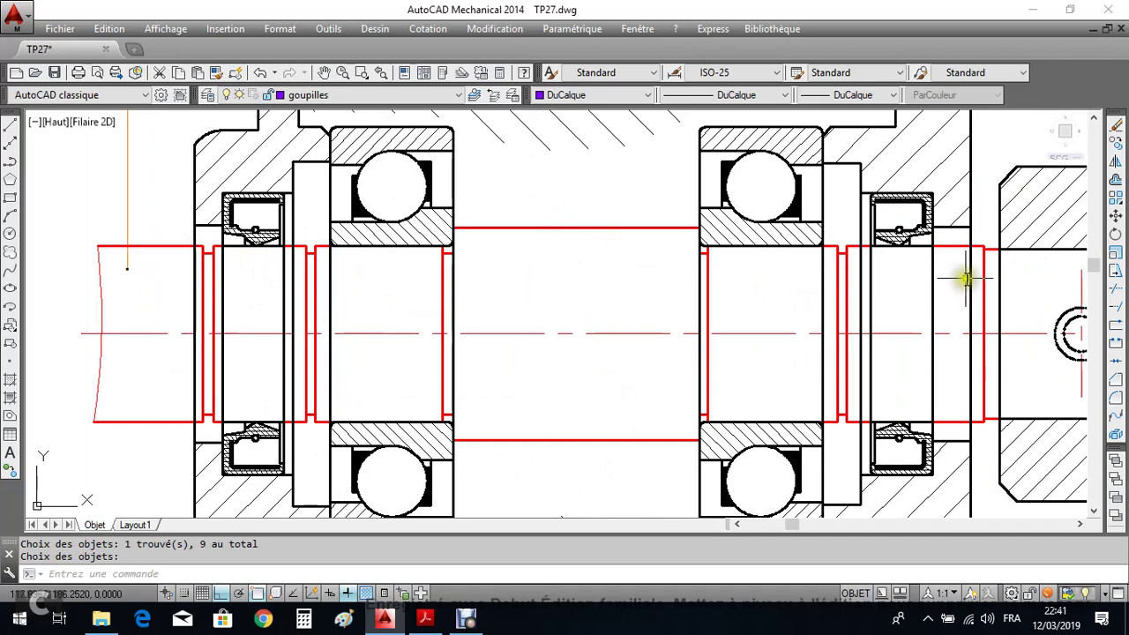
click(1117, 292)
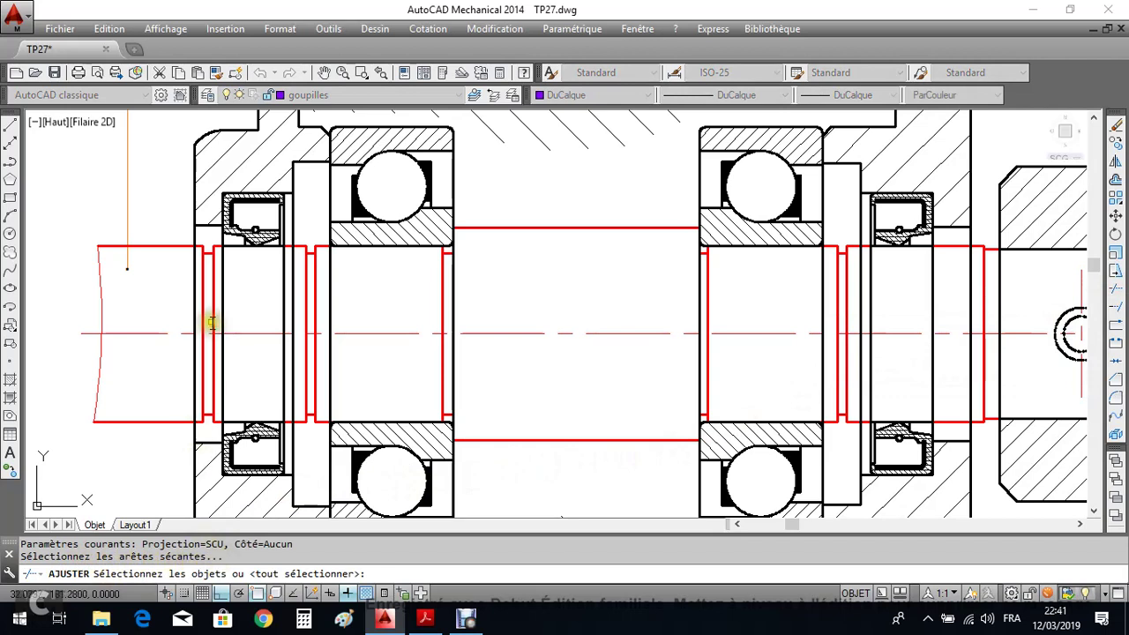
click(173, 247)
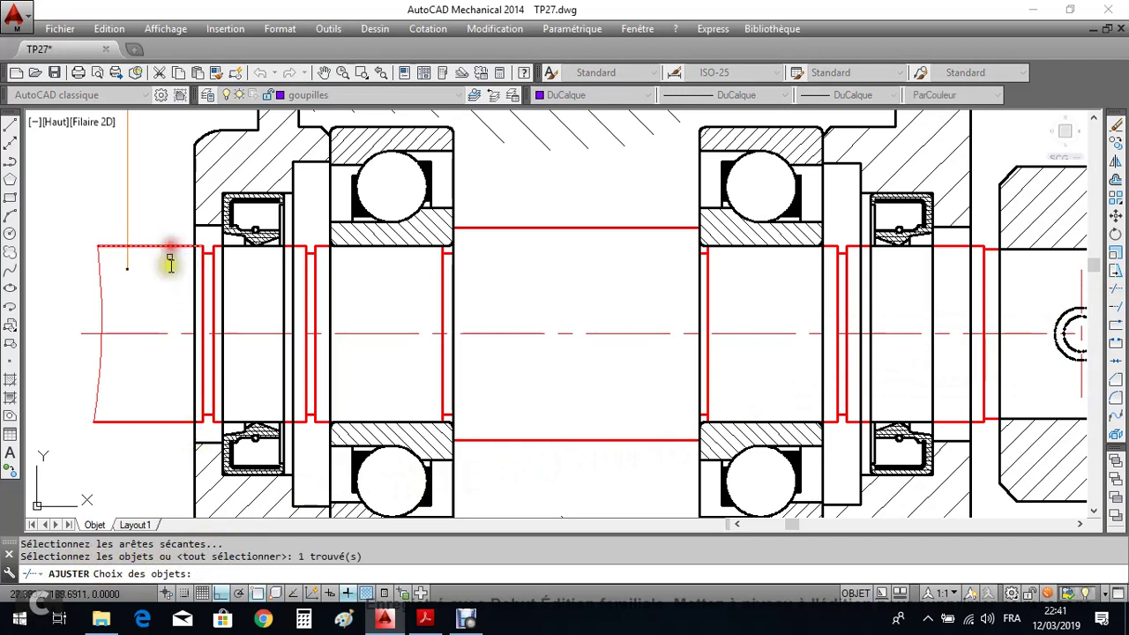
click(175, 422)
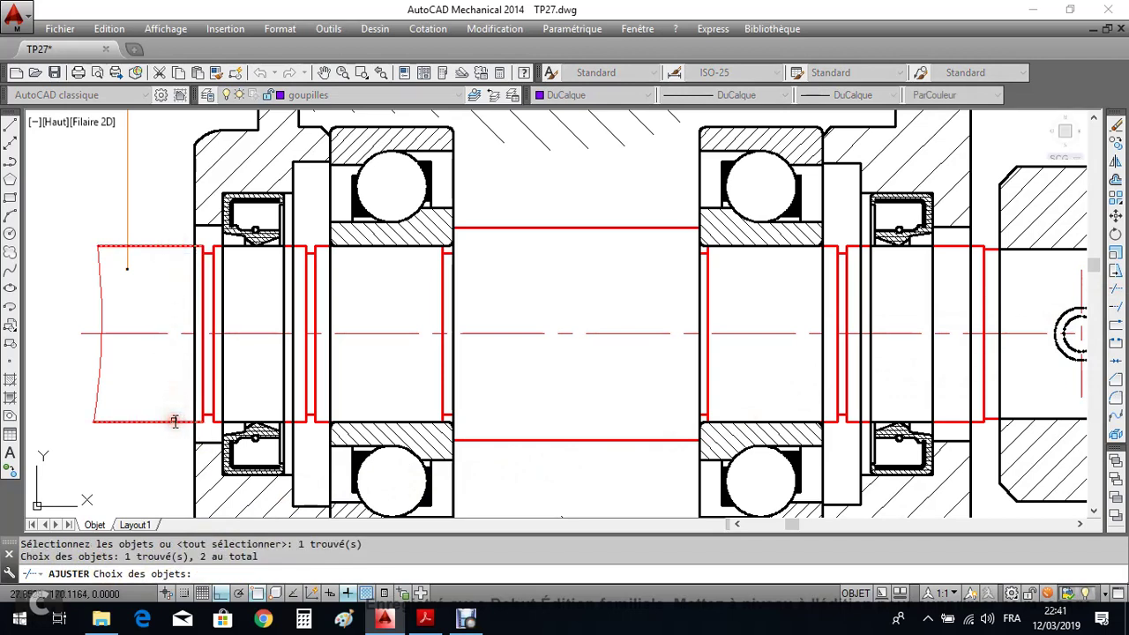
key(Return)
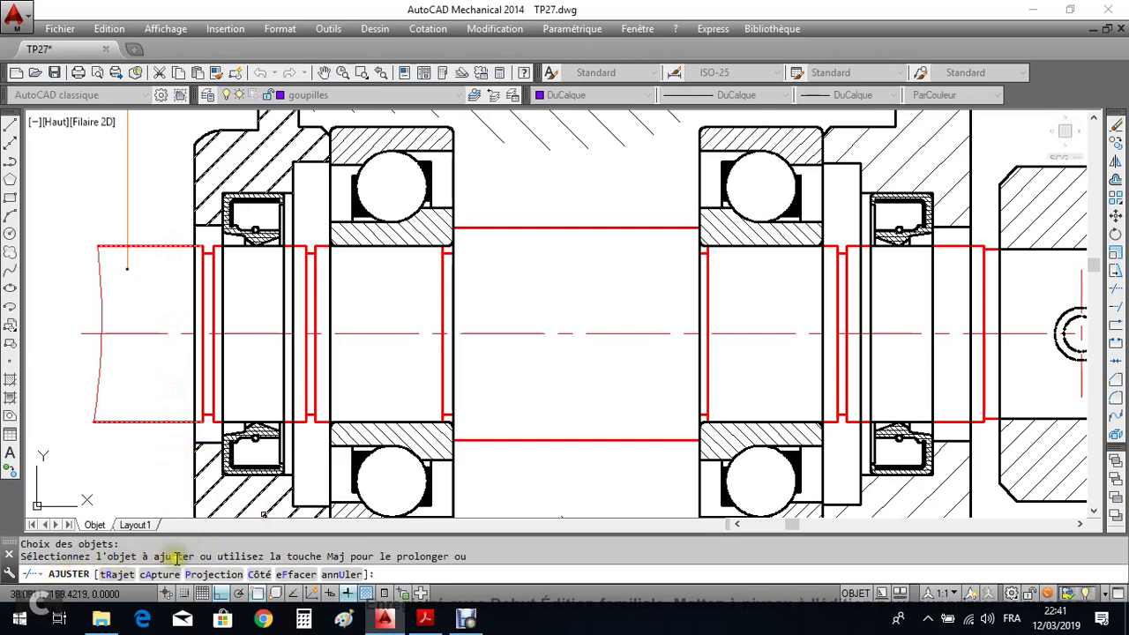
click(194, 370)
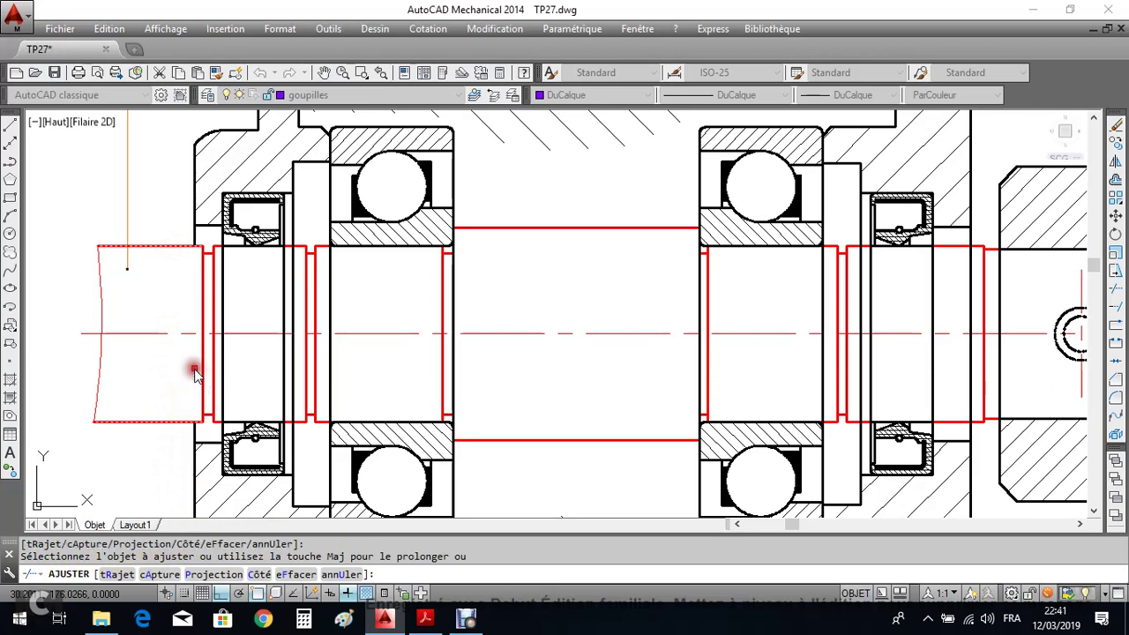
click(204, 372)
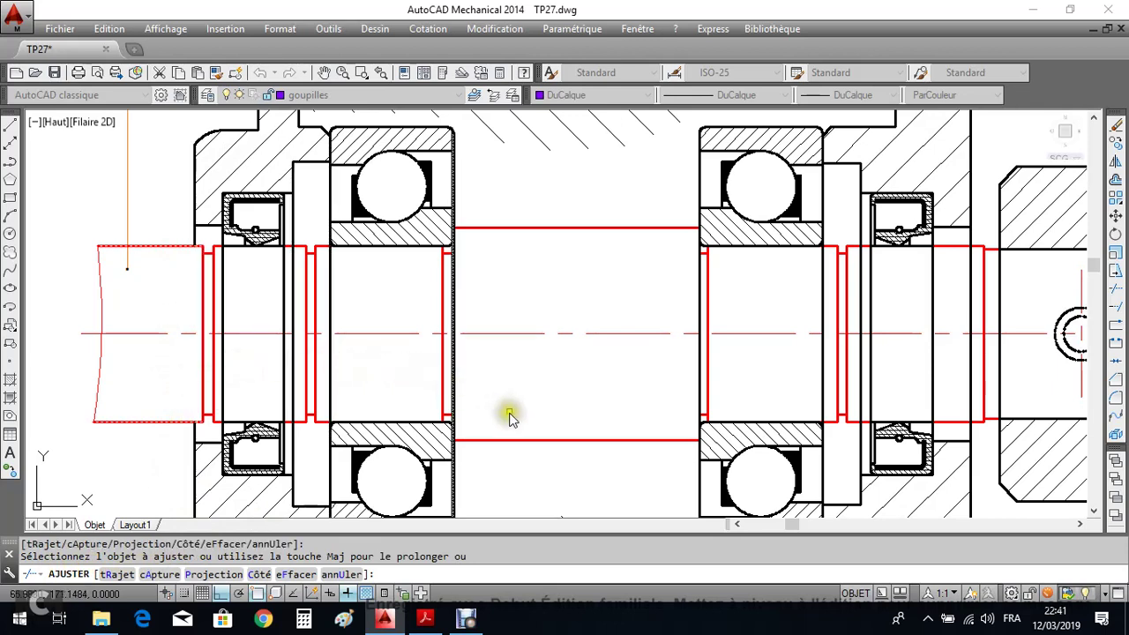
Start a Trim with the upper and lower edges of the remaining red shaft sections, from left seal to coupling sleeve, as cutting edges.
click(1115, 293)
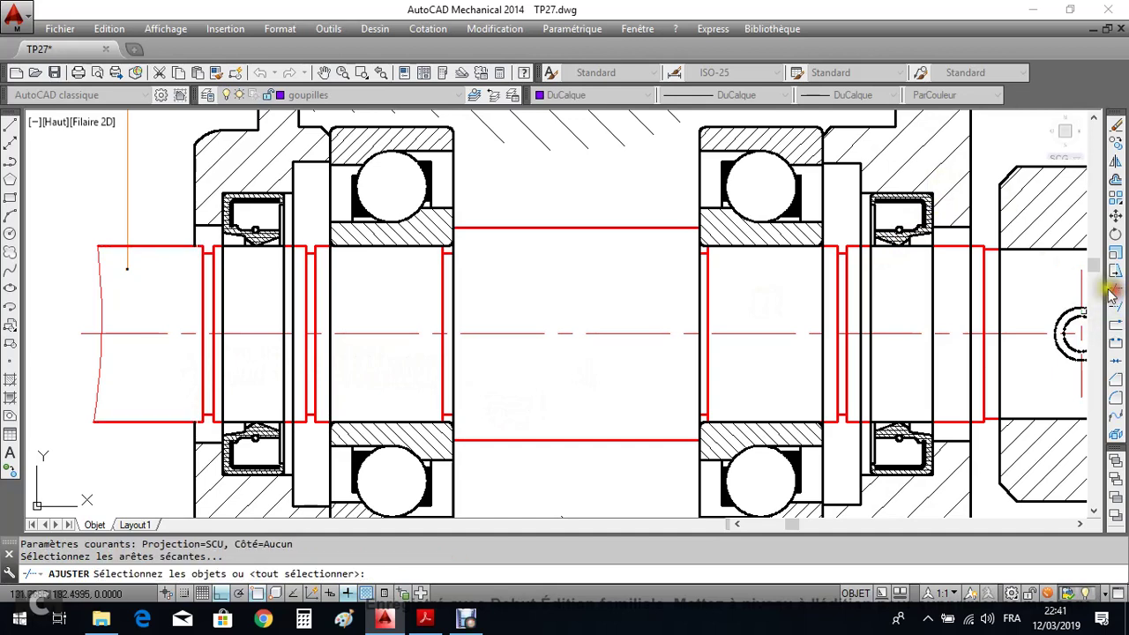
click(300, 248)
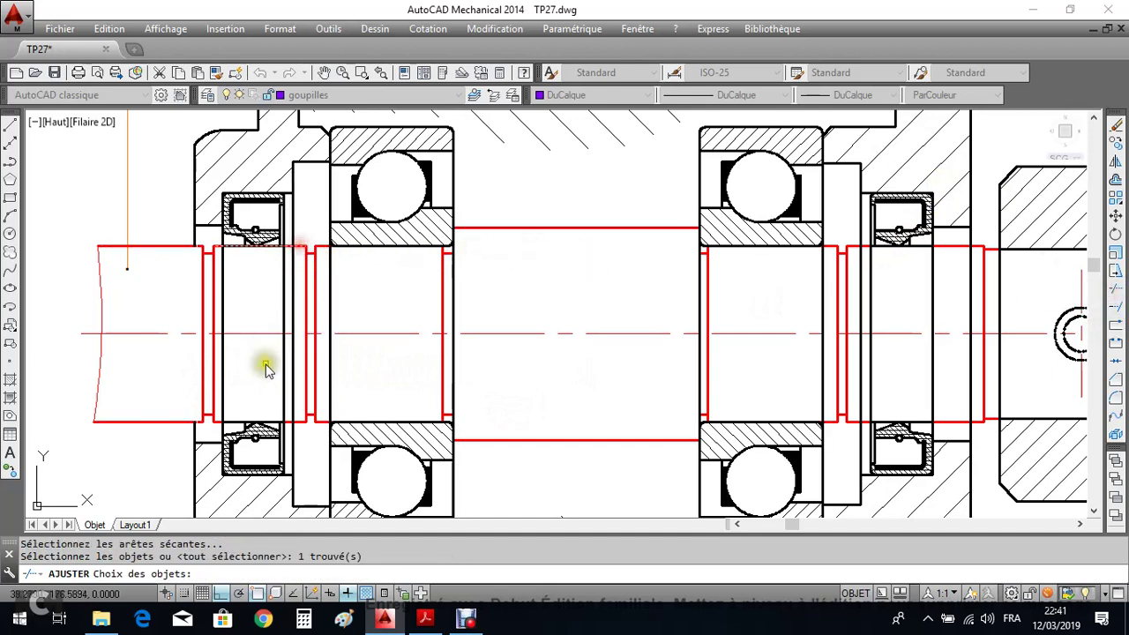
click(300, 424)
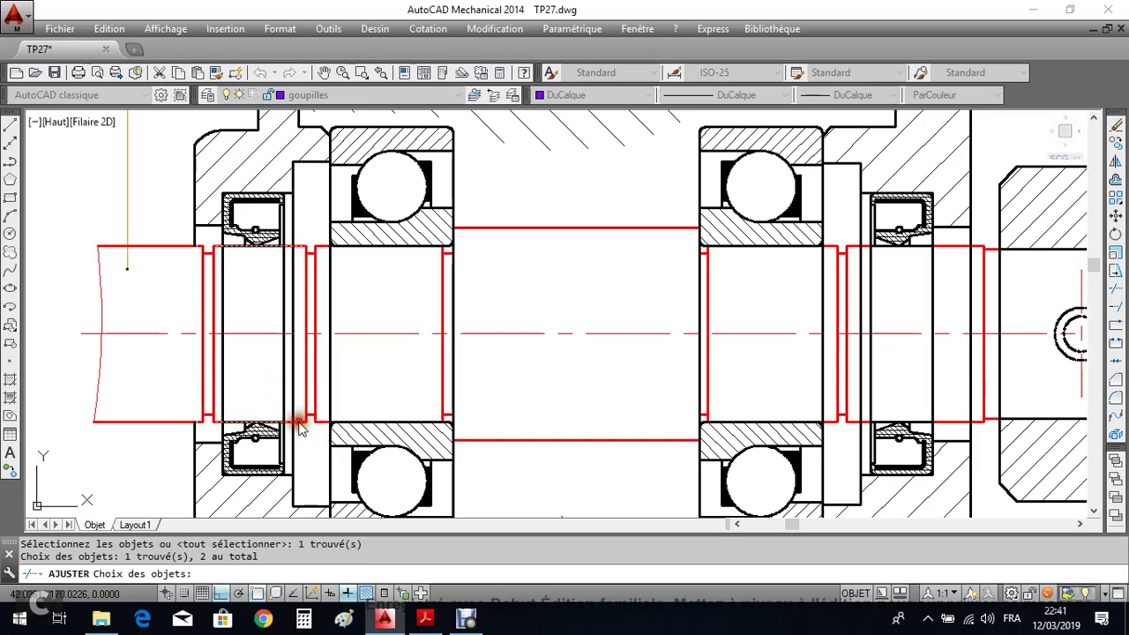
click(326, 250)
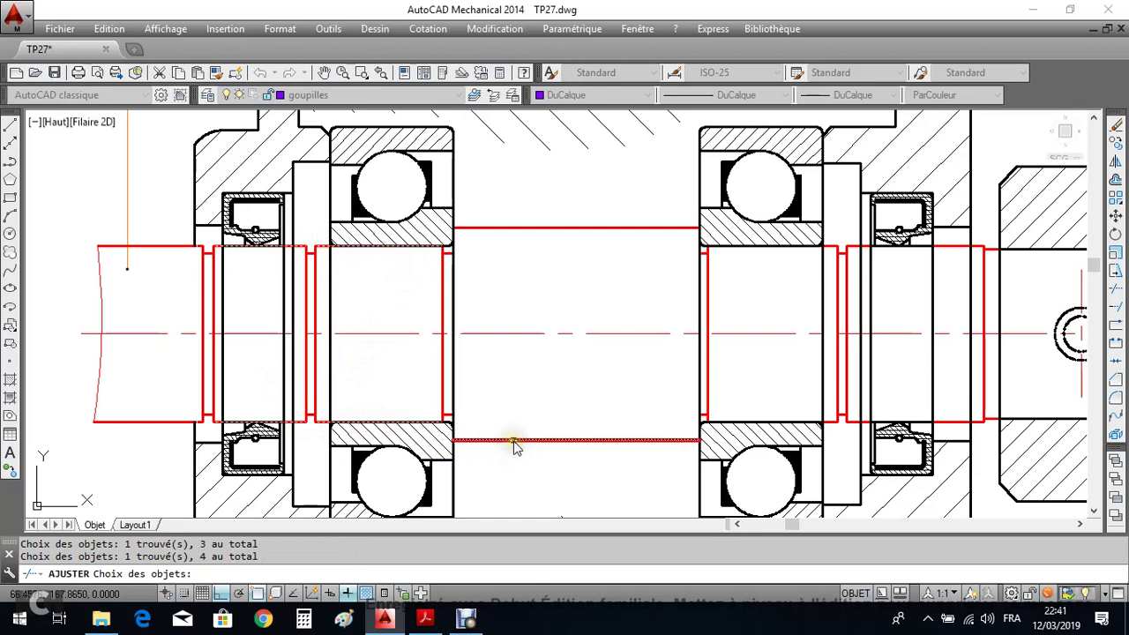
click(523, 228)
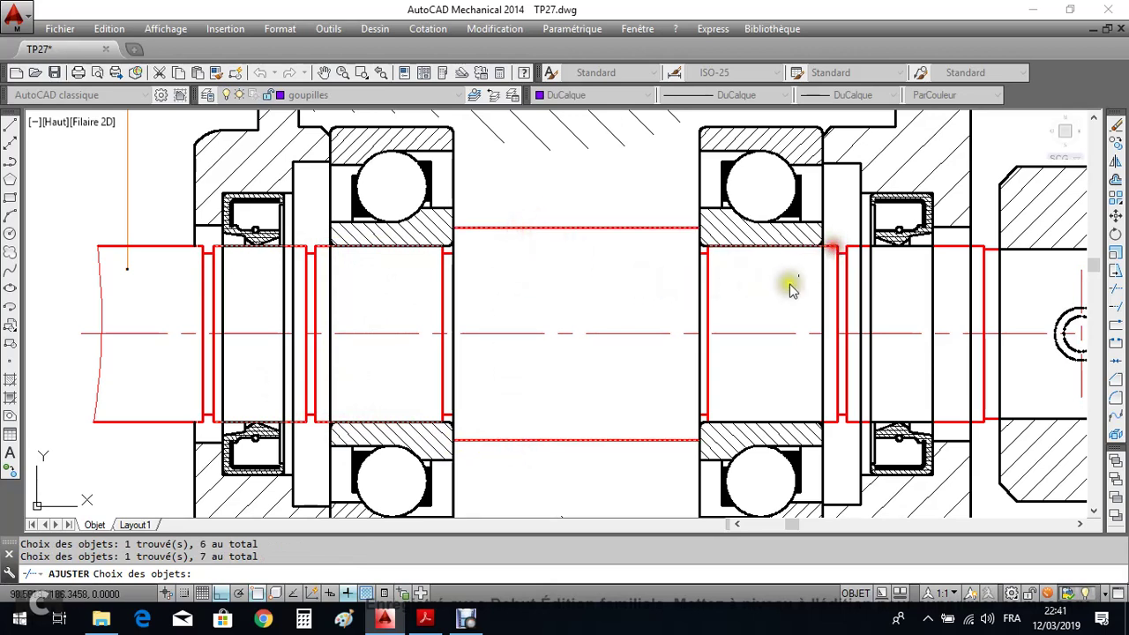
click(838, 424)
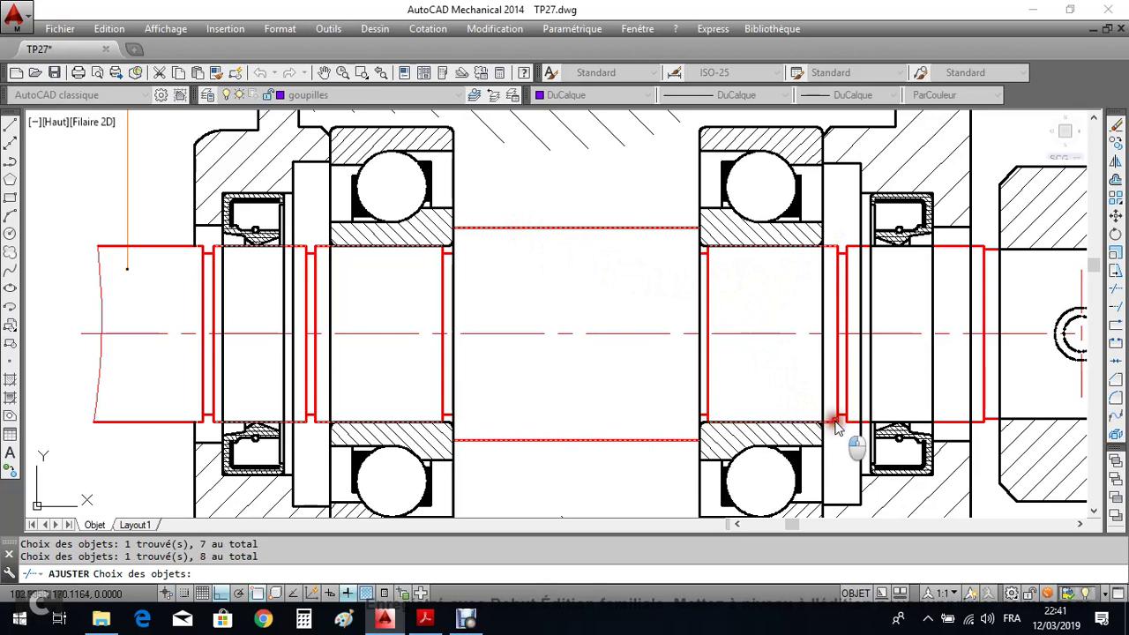
click(856, 430)
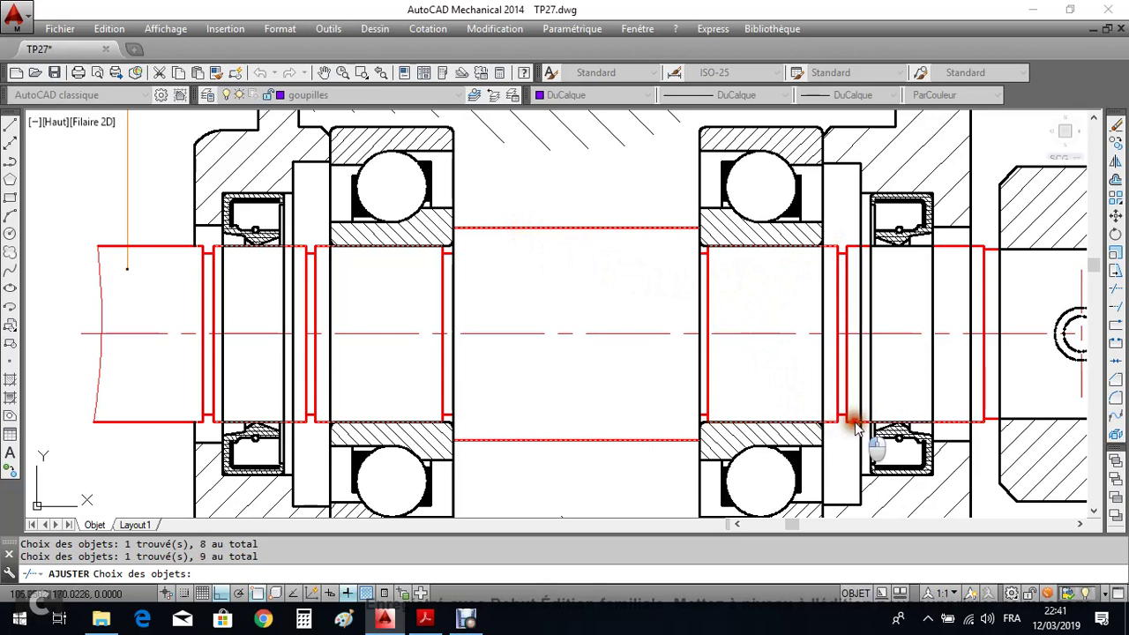
click(849, 248)
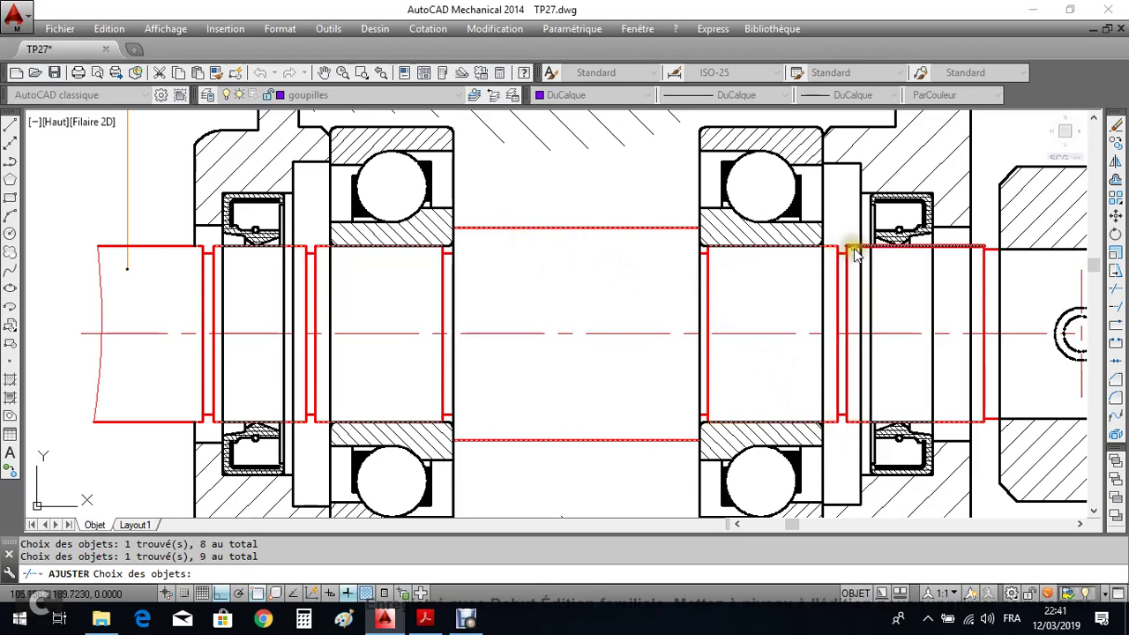
mouse_move(908, 315)
middle_down()
mouse_move(720, 297)
mouse_move(555, 321)
middle_up()
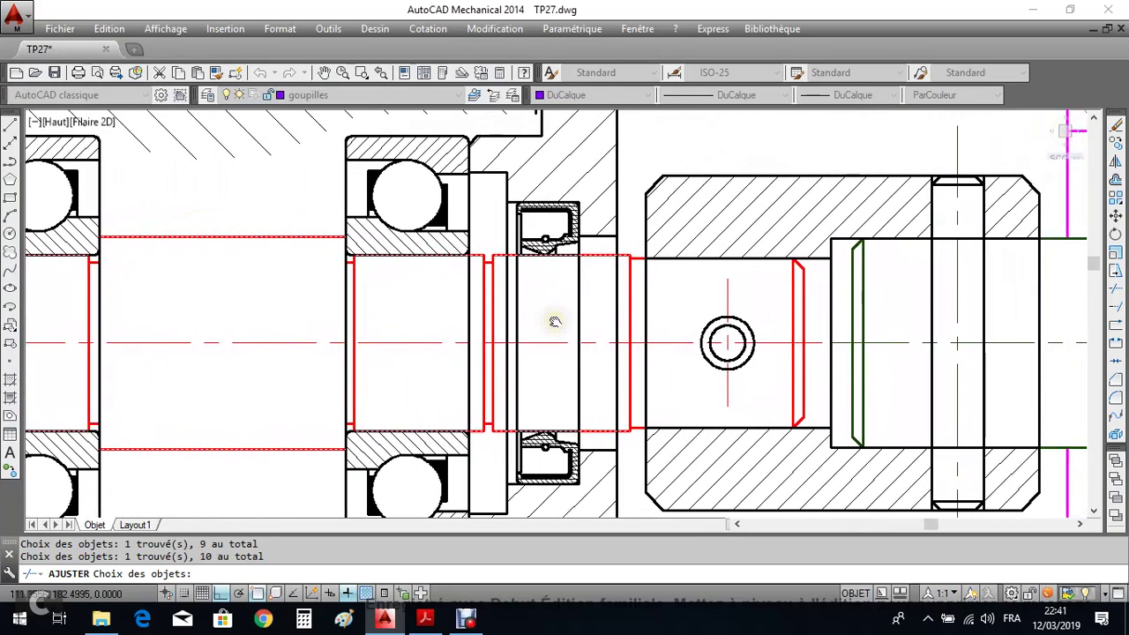
click(636, 257)
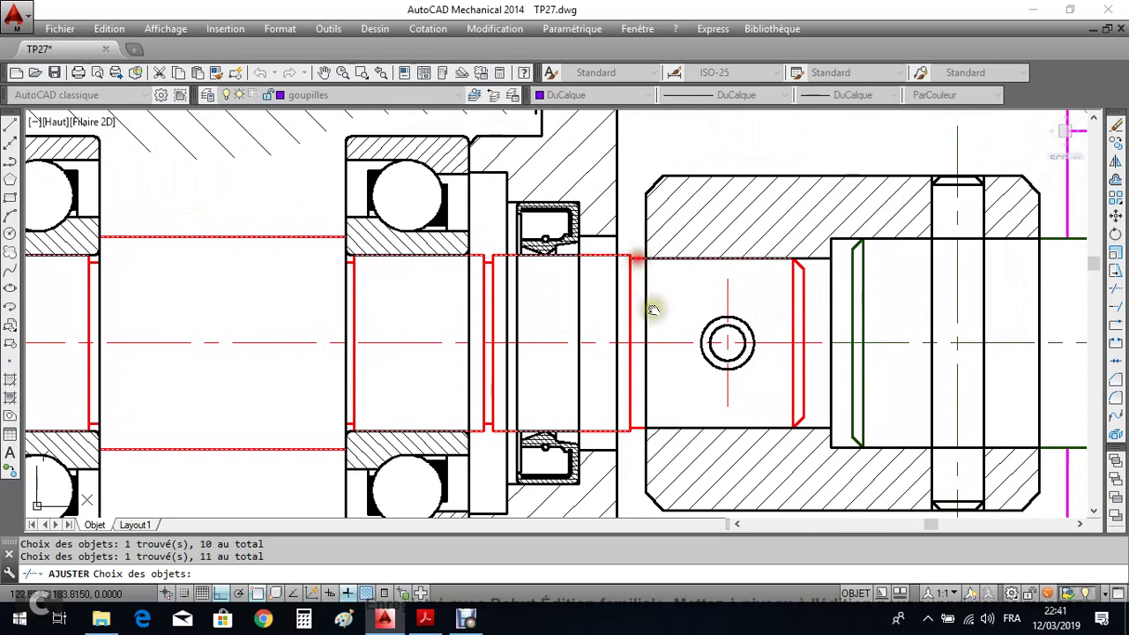
click(632, 429)
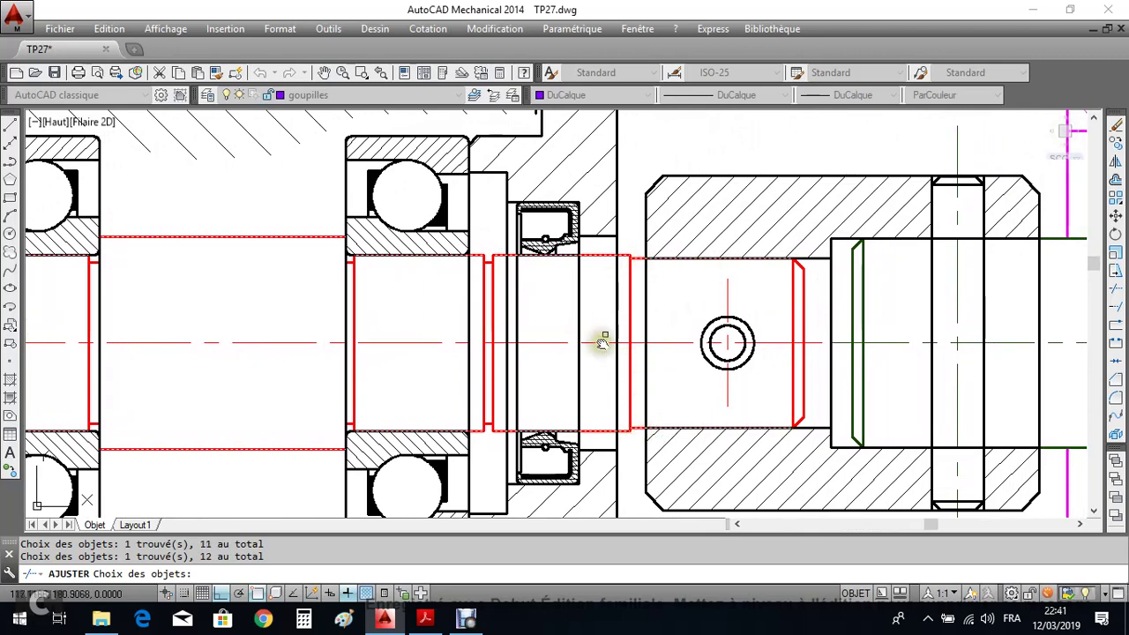
middle_drag(467, 352, 670, 353)
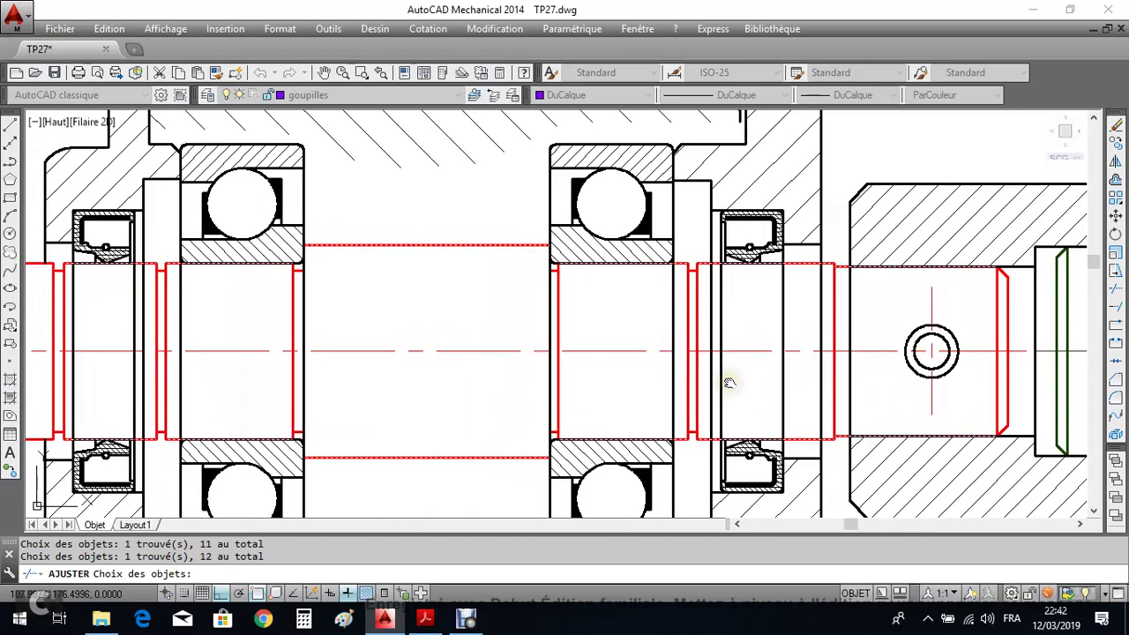
key(Return)
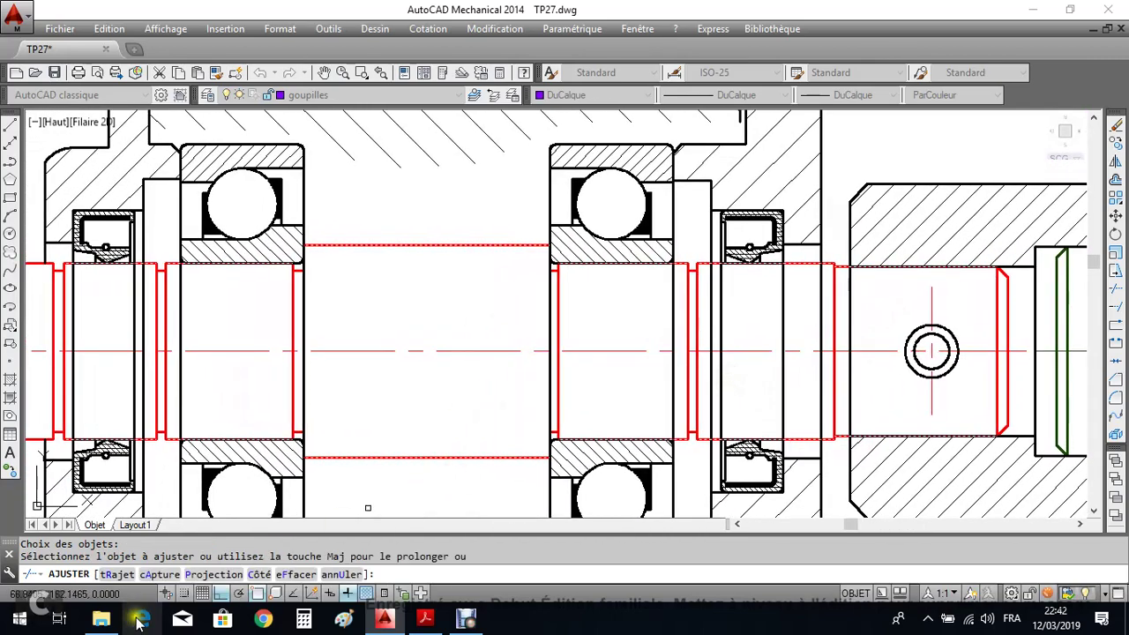
Trim the left seal, left cover and left bearing lines crossing the shaft, plus the right bearing's inner face line.
mouse_move(181, 379)
middle_down()
mouse_move(310, 357)
mouse_move(300, 379)
middle_up()
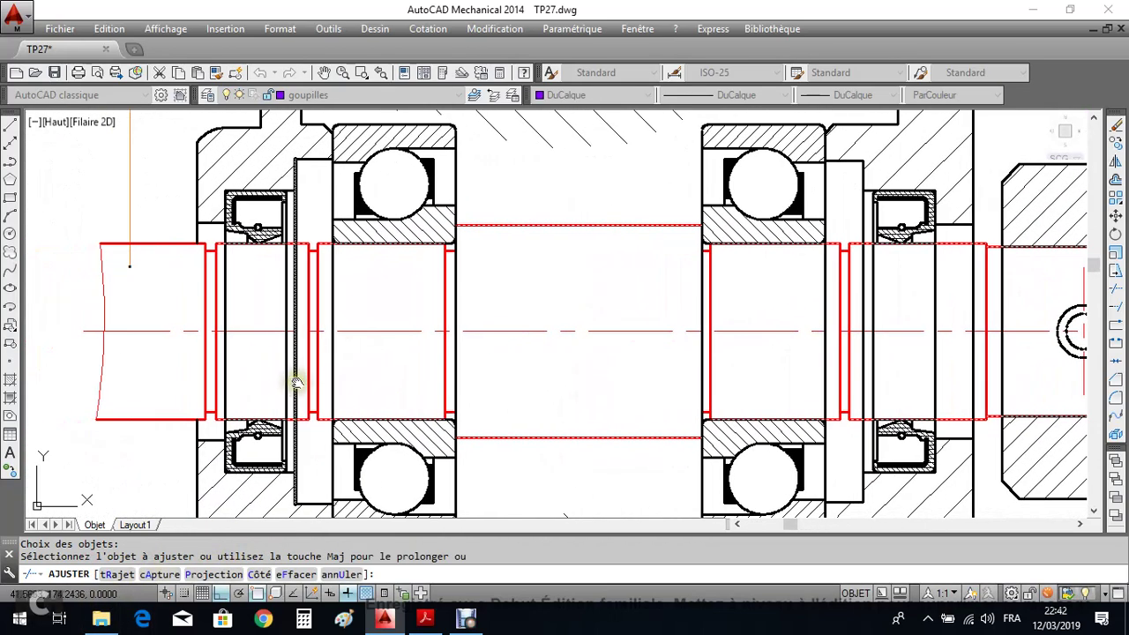
click(302, 397)
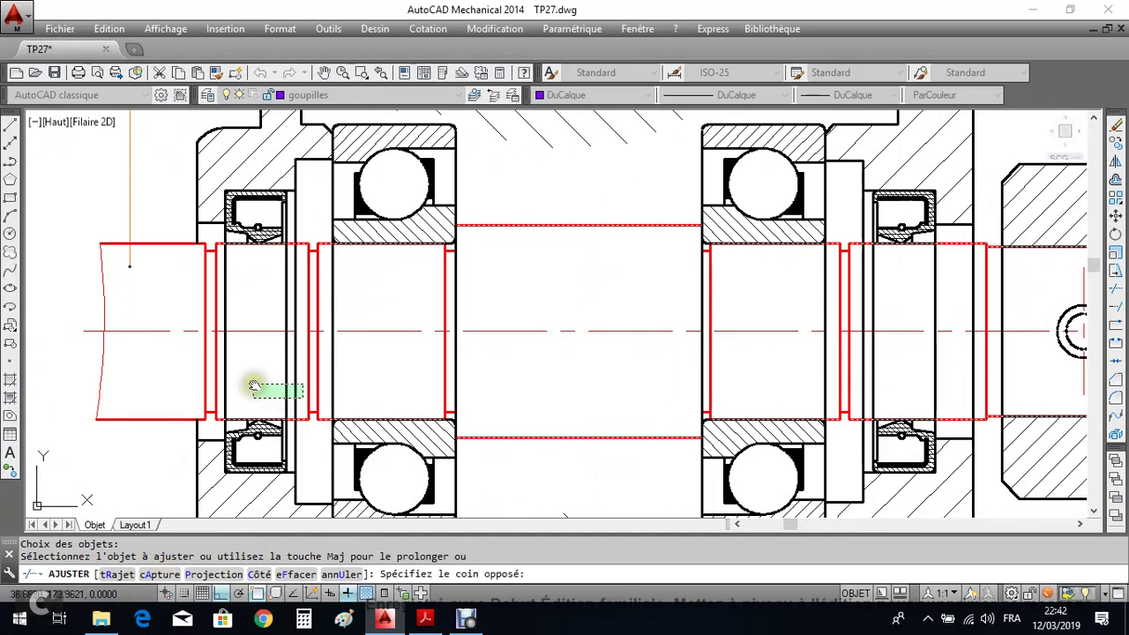
click(225, 358)
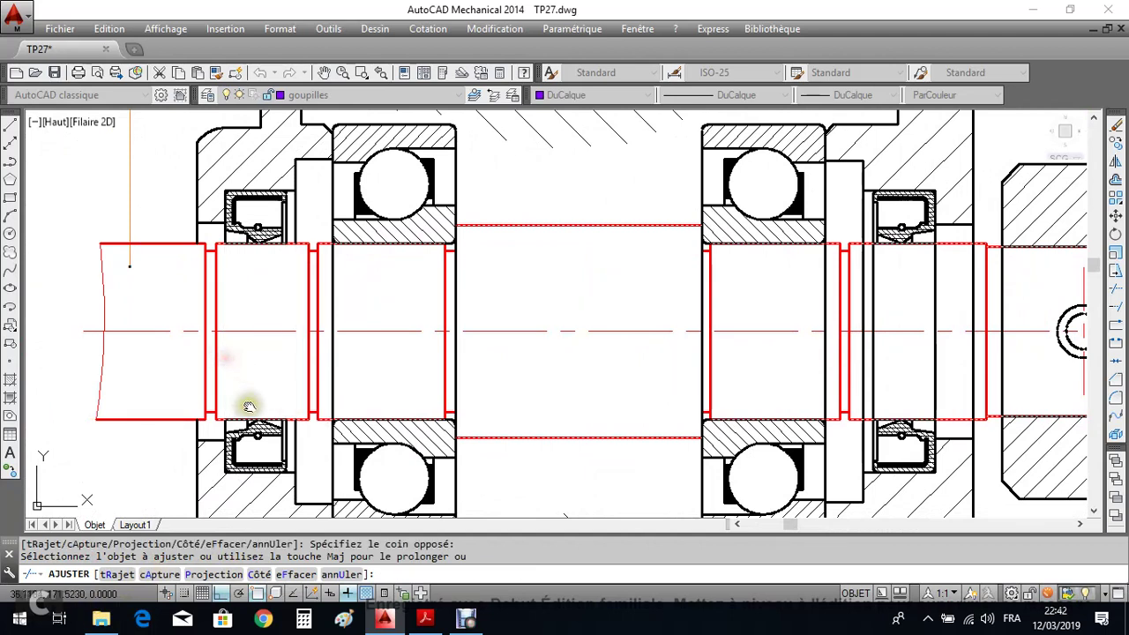
click(334, 366)
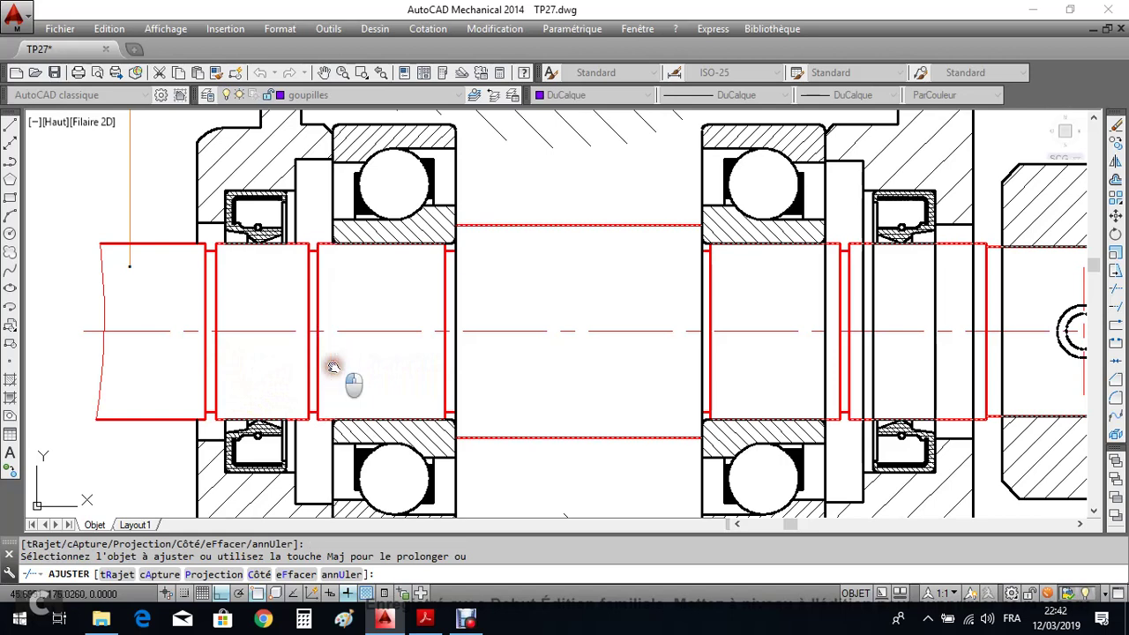
click(456, 378)
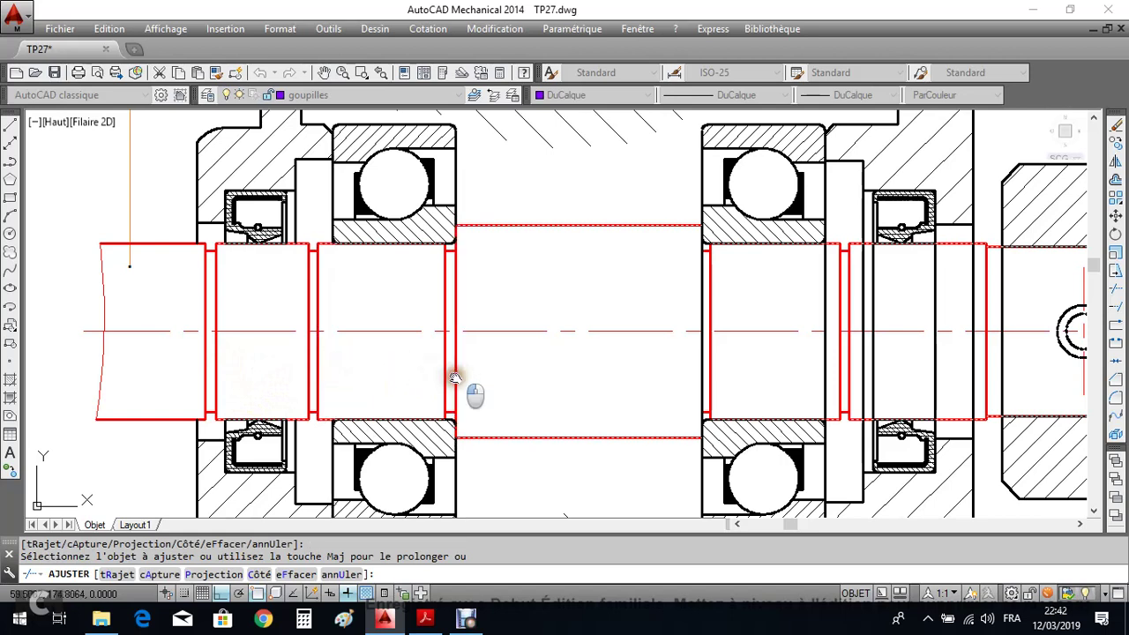
click(703, 367)
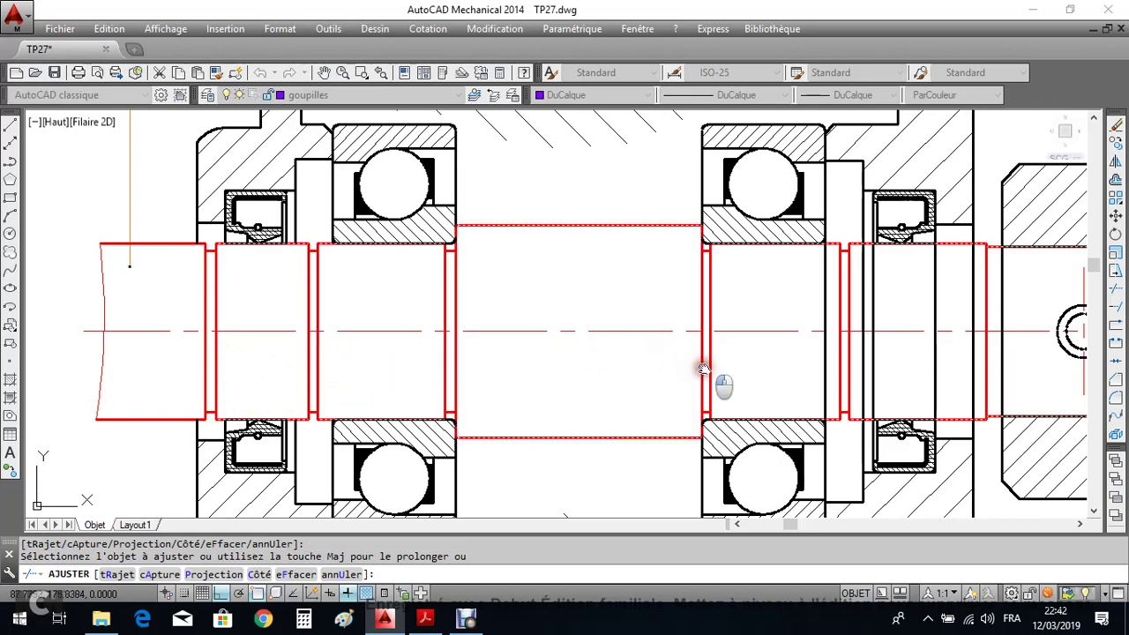
Trim the right bearing's outer face line and the right seal and cover lines where they cross the shaft.
click(824, 372)
click(824, 372)
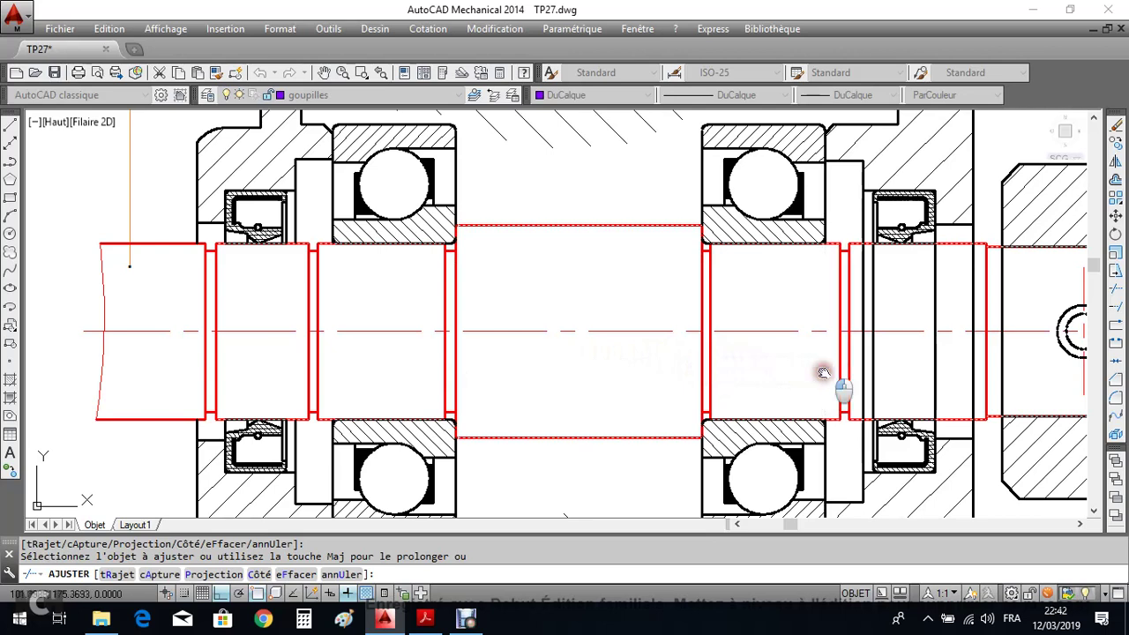
click(883, 376)
click(859, 355)
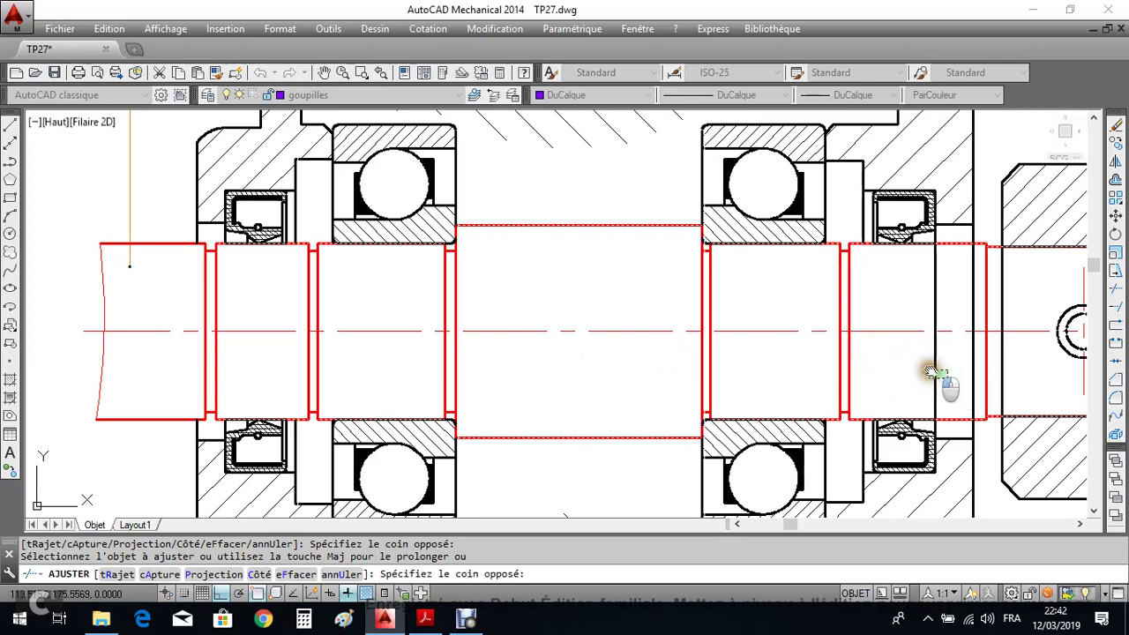
click(933, 371)
click(974, 384)
middle_drag(973, 383, 398, 378)
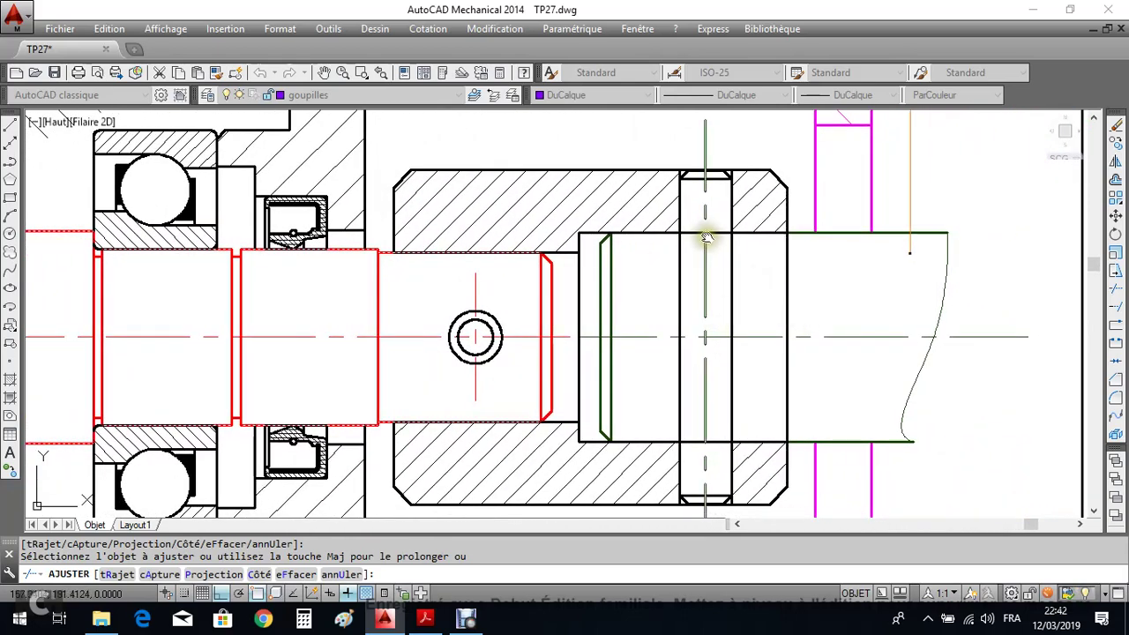
Trim the sleeve's outer face line across the green shaft and the shaft edges inside the vertical pin, using shaft edges and pin sides as cutting edges.
click(1114, 293)
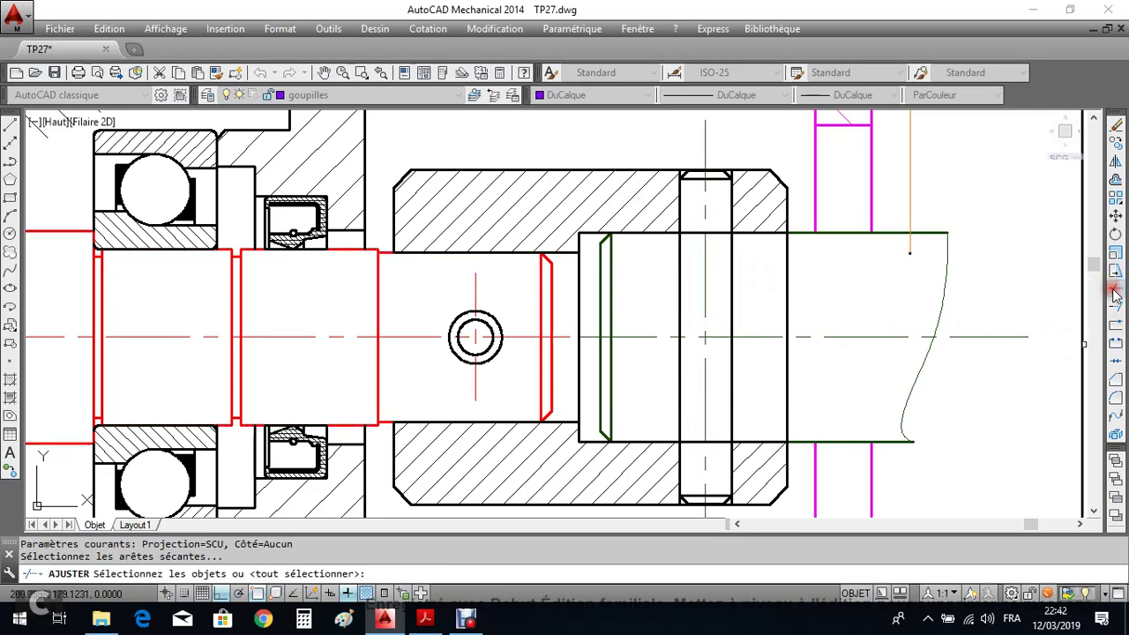
click(831, 233)
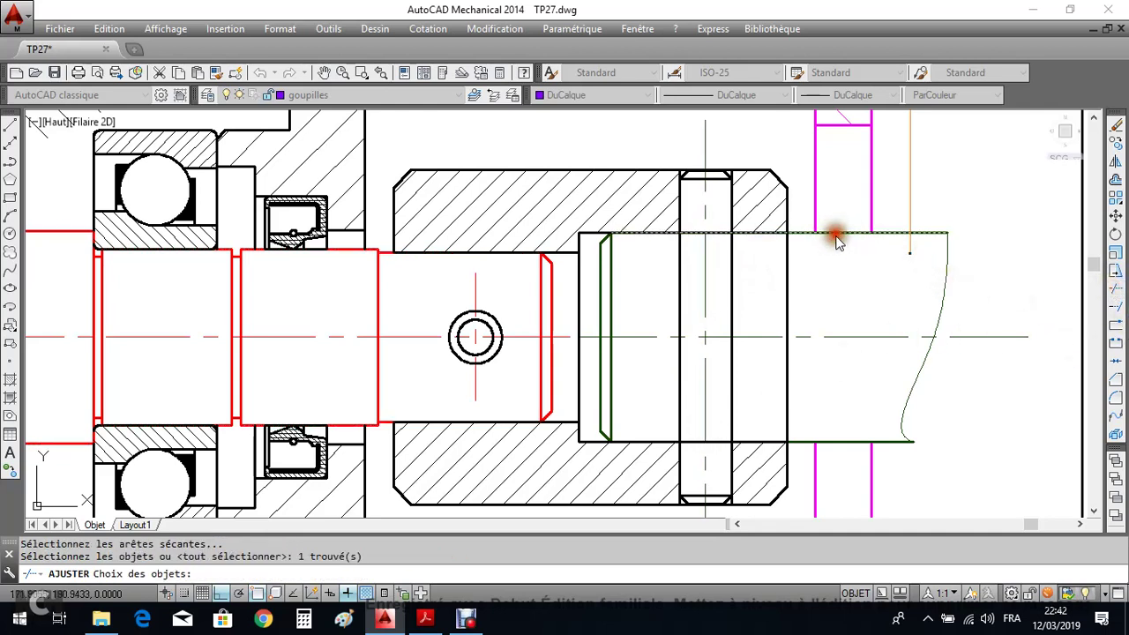
click(835, 443)
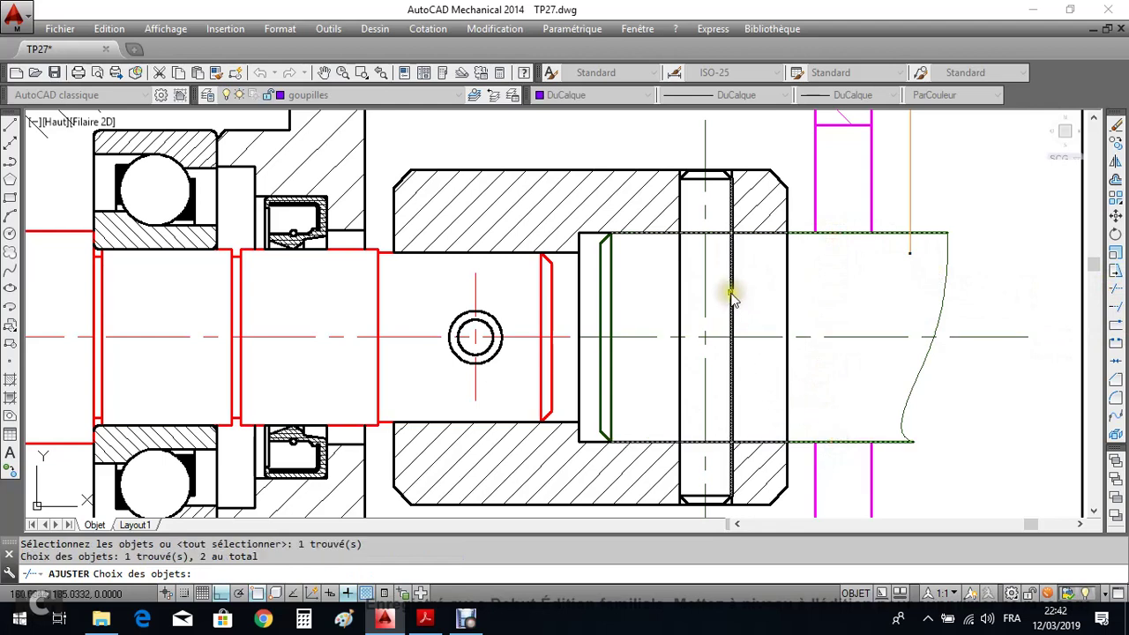
click(728, 295)
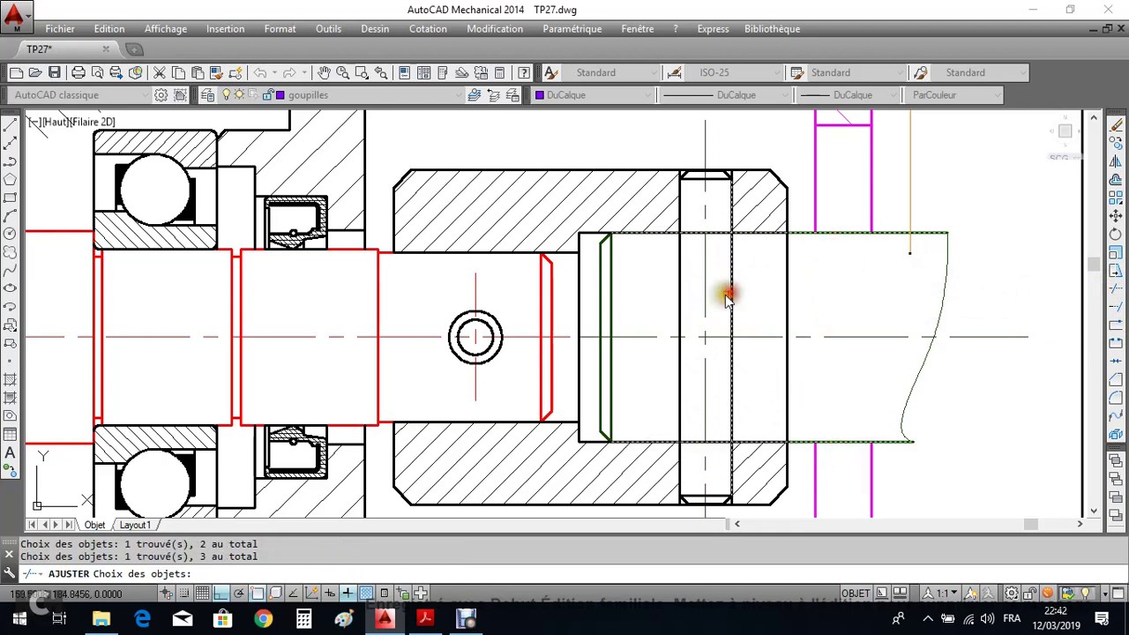
click(680, 300)
key(Return)
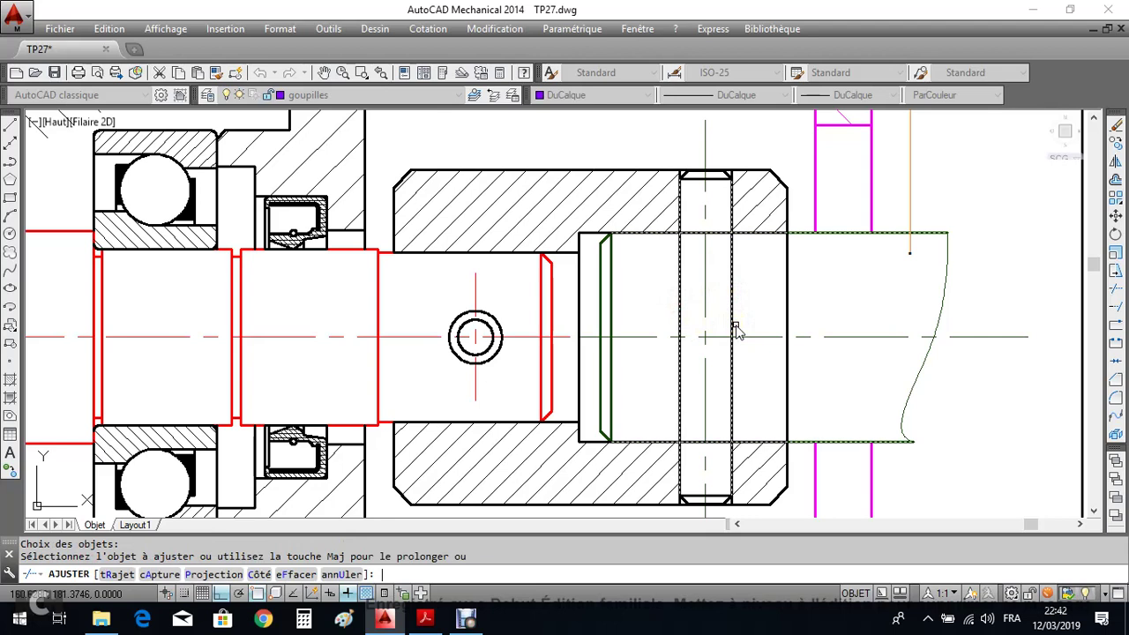
click(787, 298)
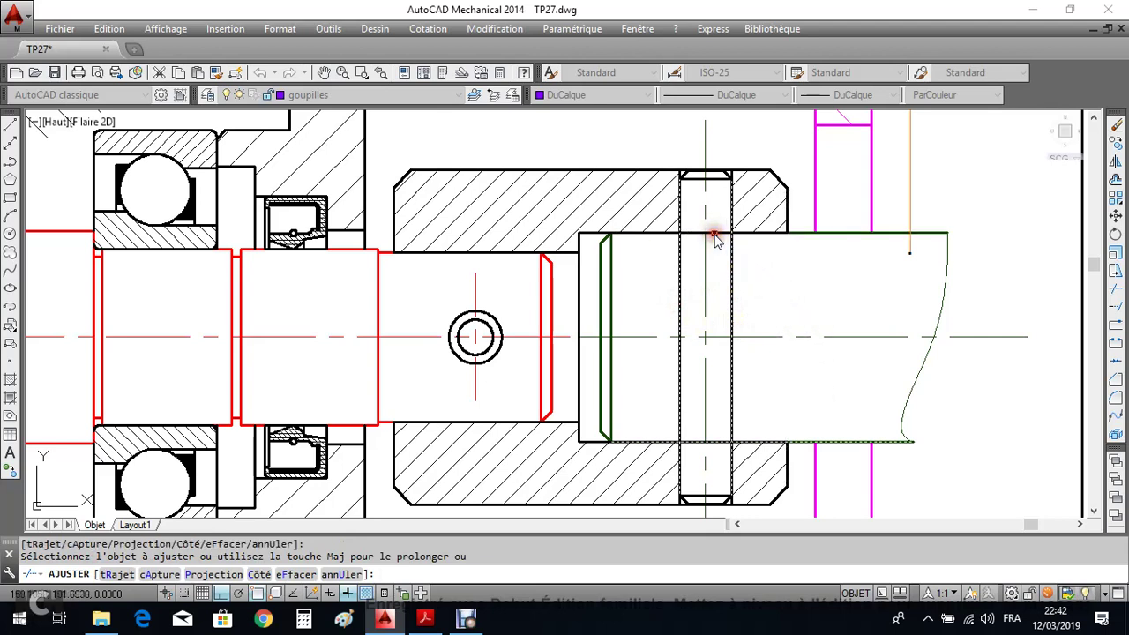
click(715, 443)
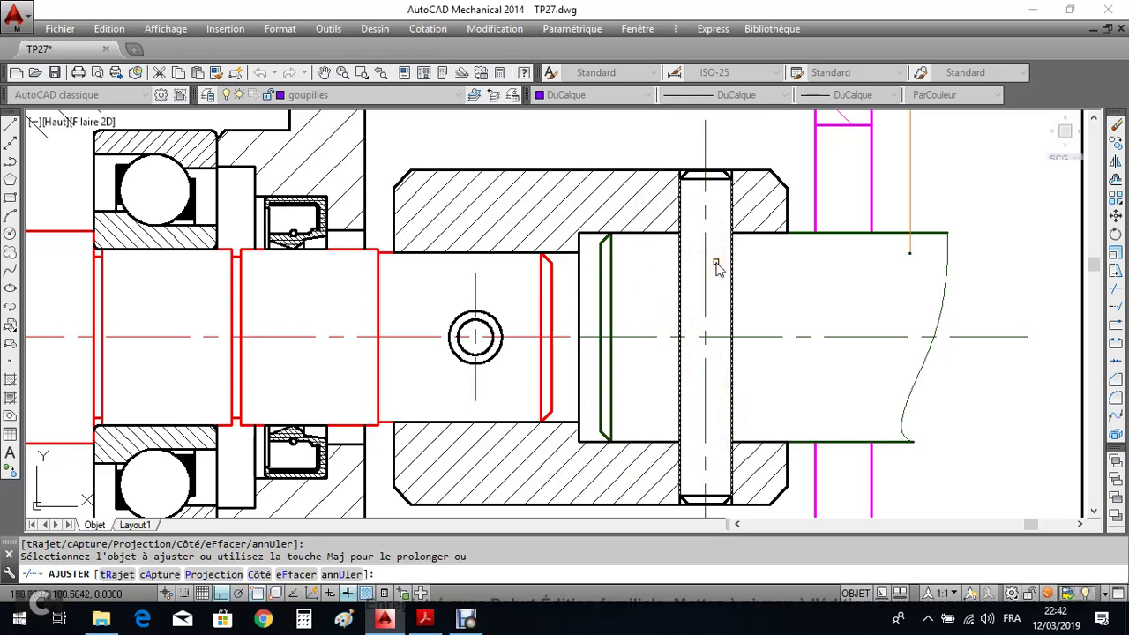
key(Return)
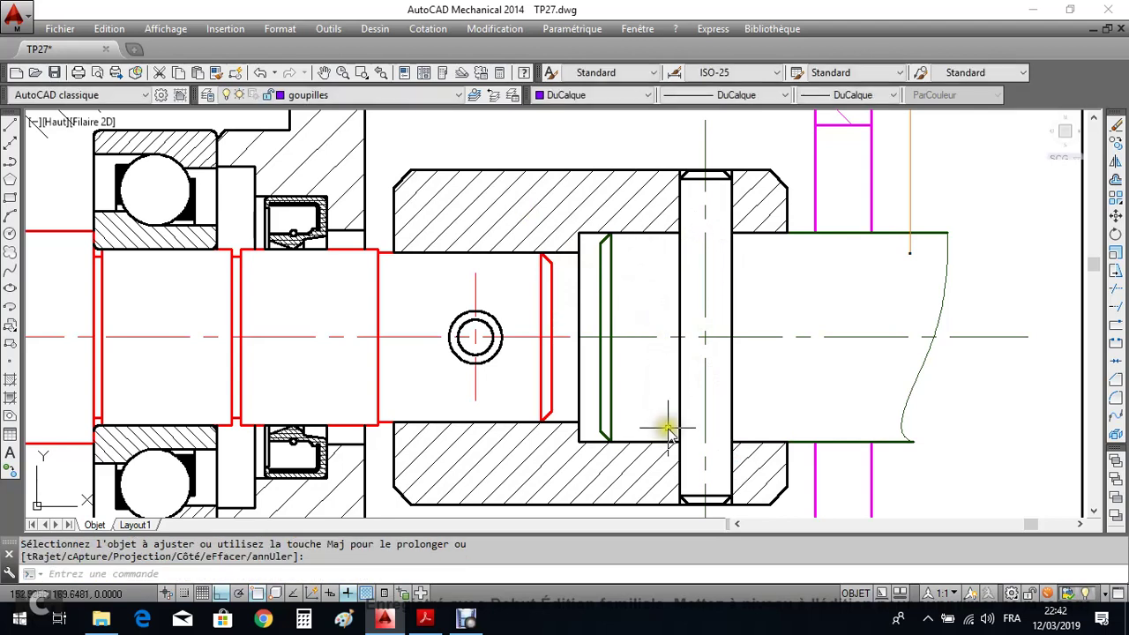
Start a spline for the green shaft's break line and review the object snap settings, keeping the Proche (nearest) mode enabled.
middle_drag(585, 285, 682, 281)
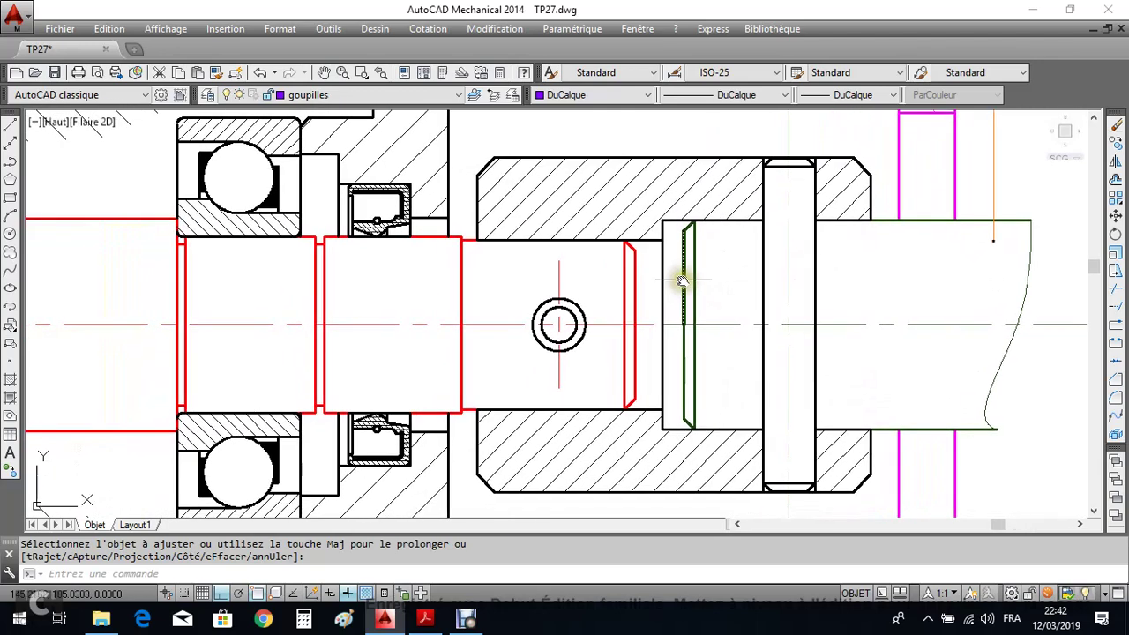
click(10, 273)
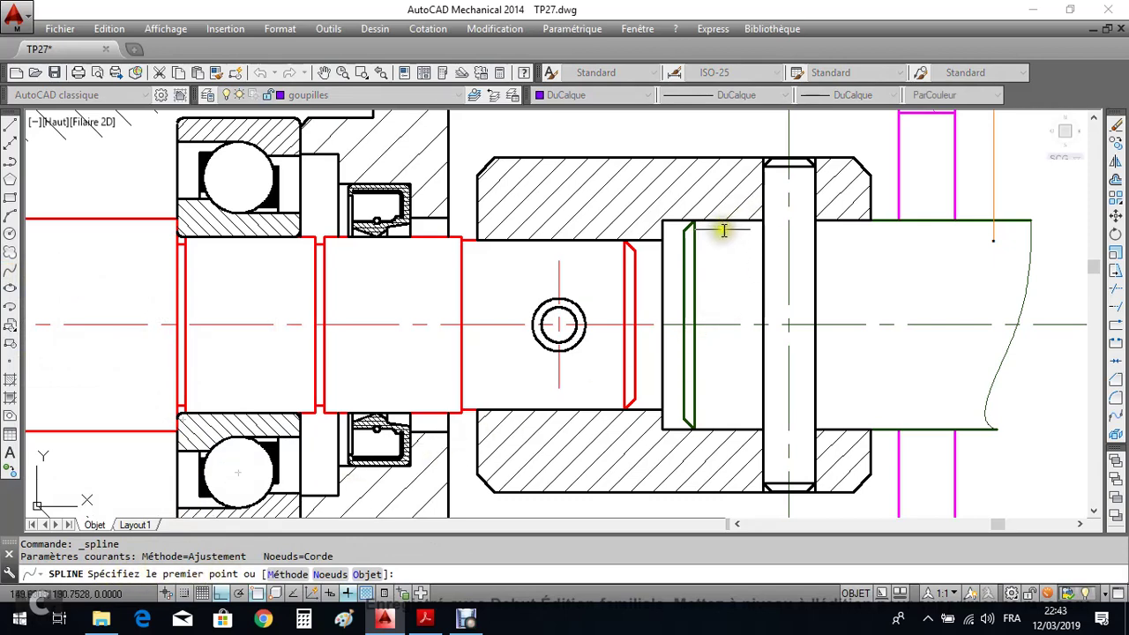
scroll(731, 214, up, 6)
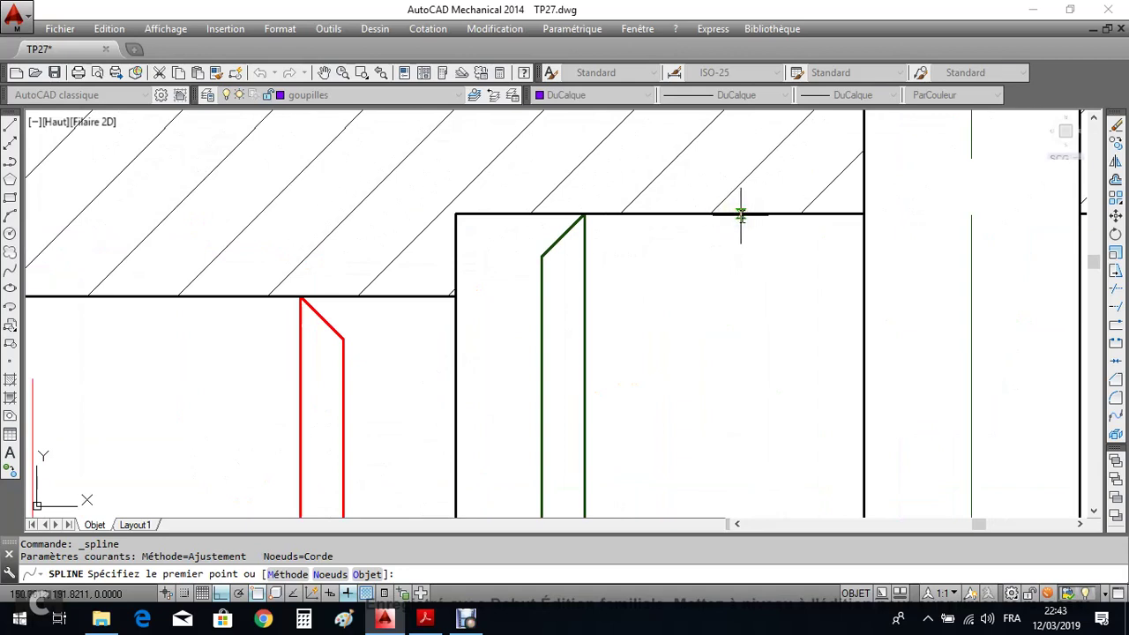
click(742, 214)
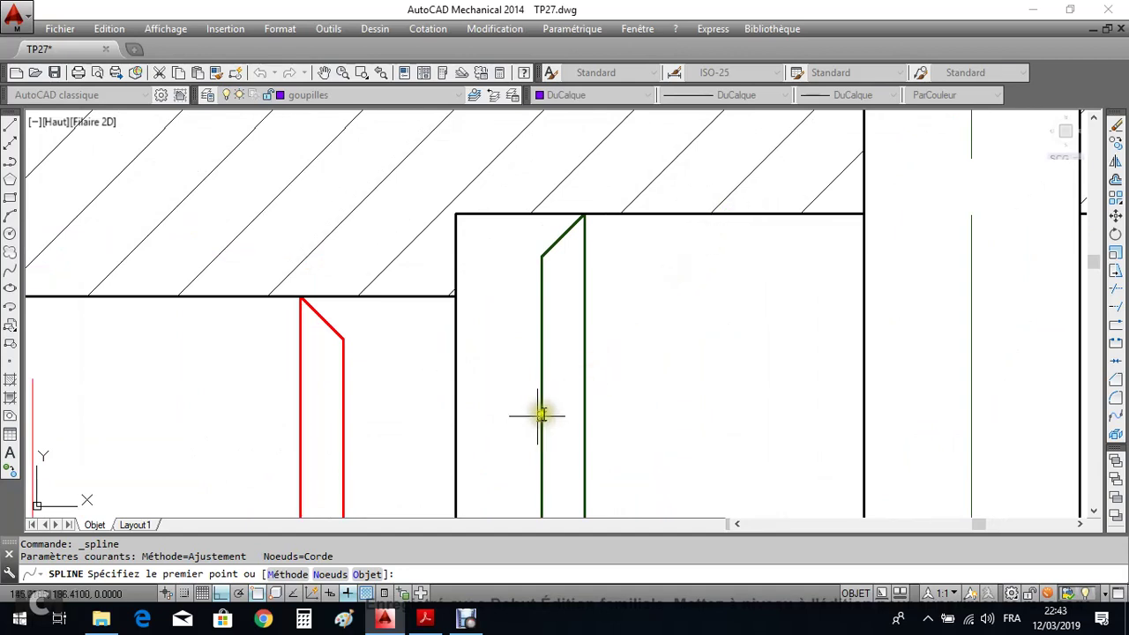
right_click(261, 596)
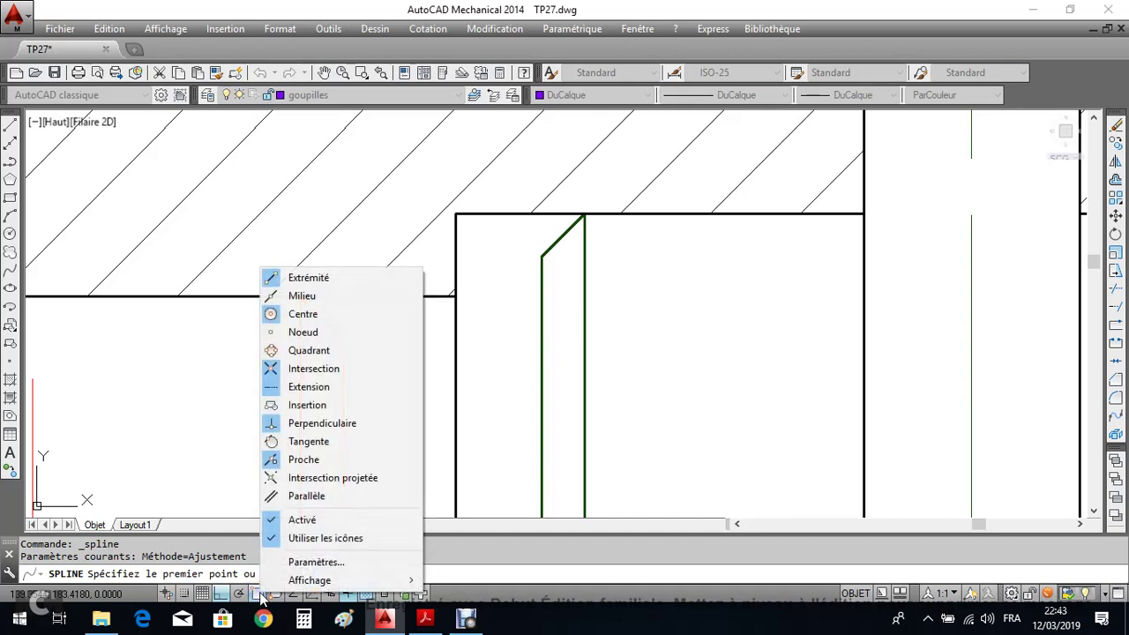
click(323, 561)
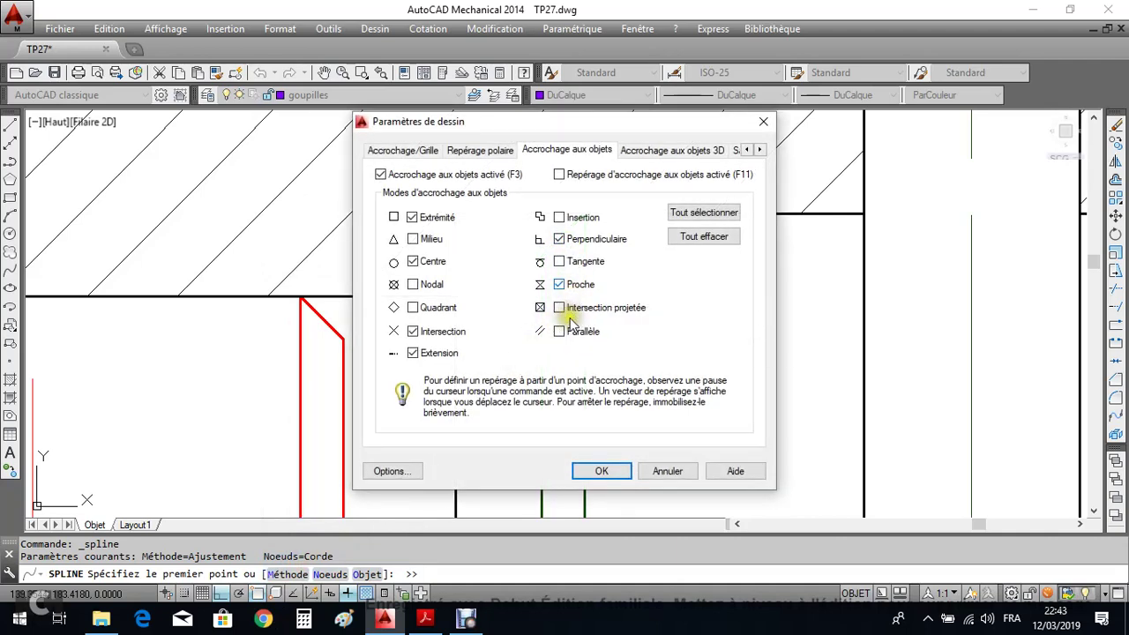
click(605, 471)
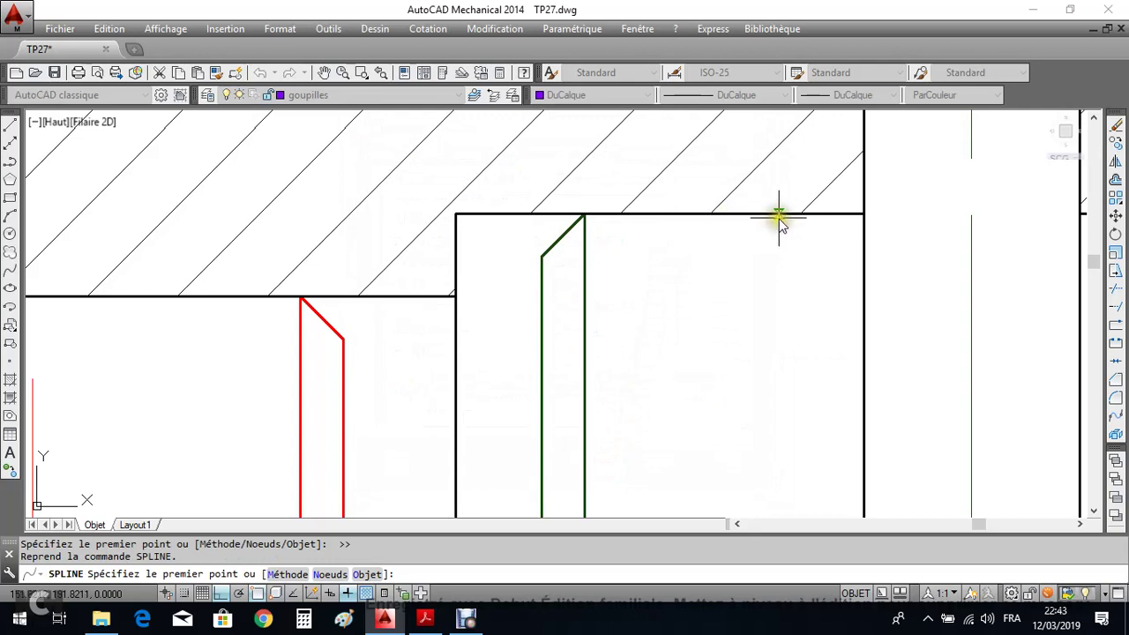
With Ortho off, draw a wavy four-point spline from the green shaft's upper edge to its lower edge, between the chamfer and the vertical pin.
click(736, 214)
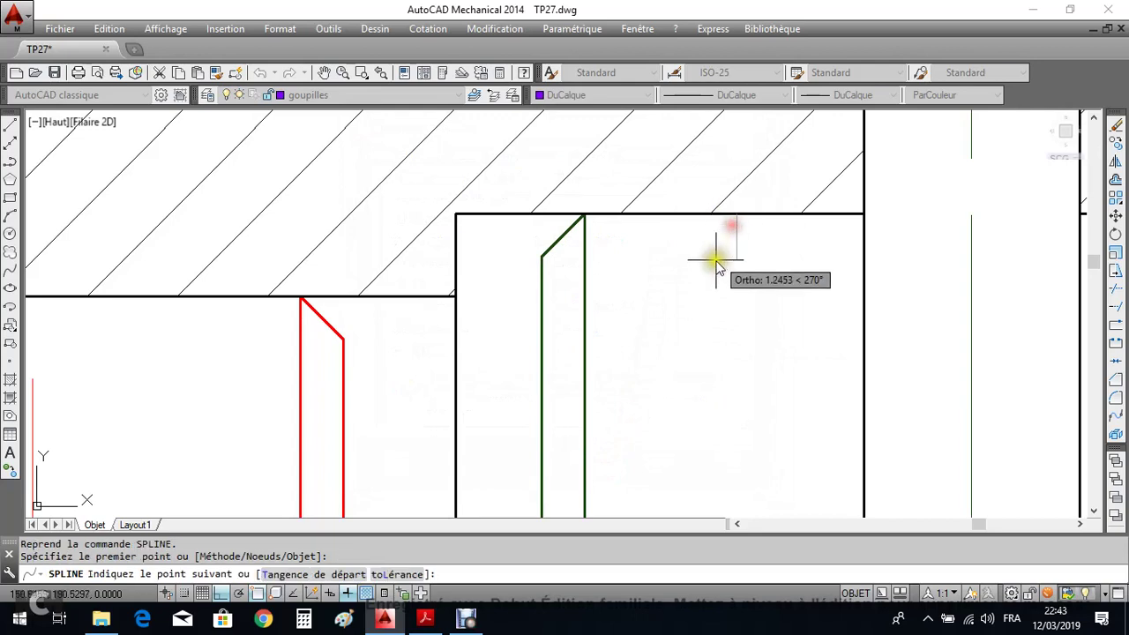
scroll(715, 318, down, 2)
middle_drag(710, 322, 585, 220)
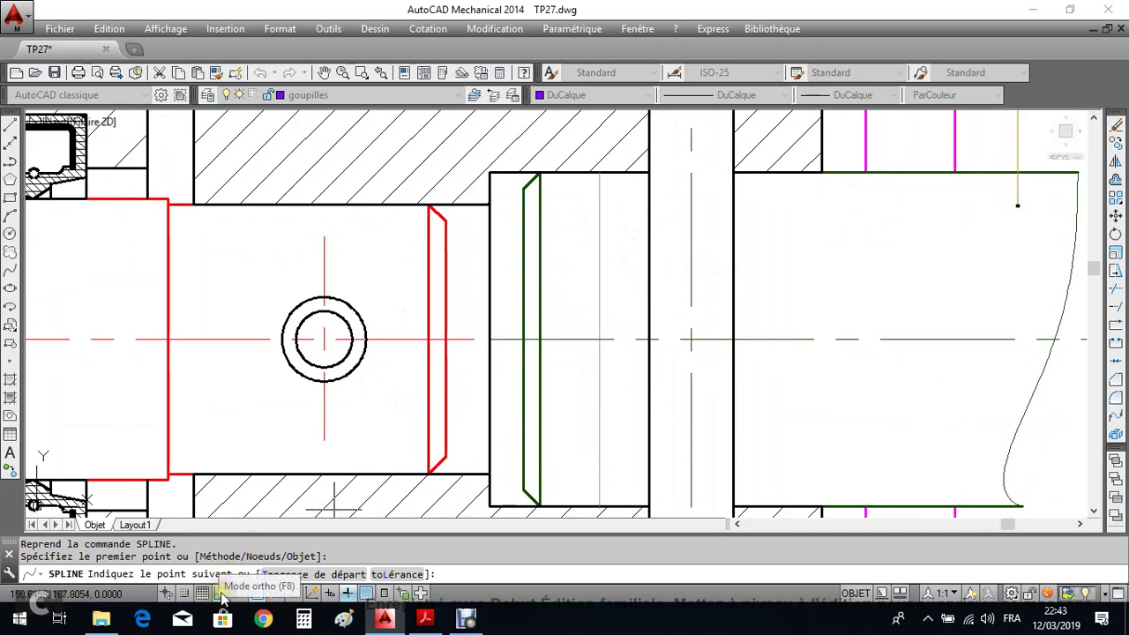
click(222, 594)
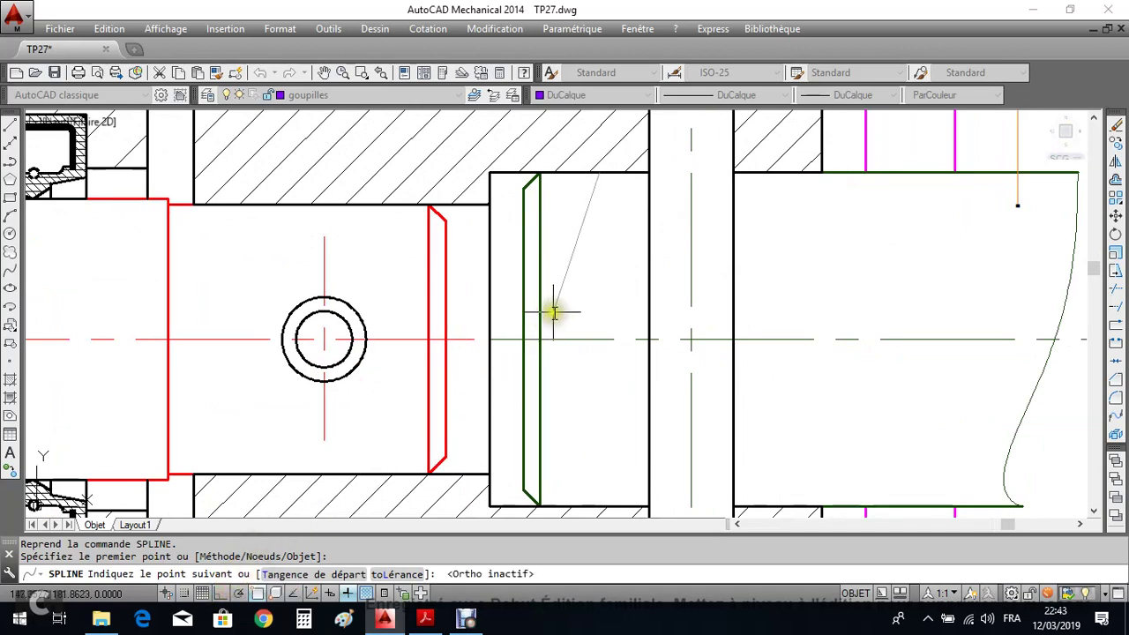
click(586, 263)
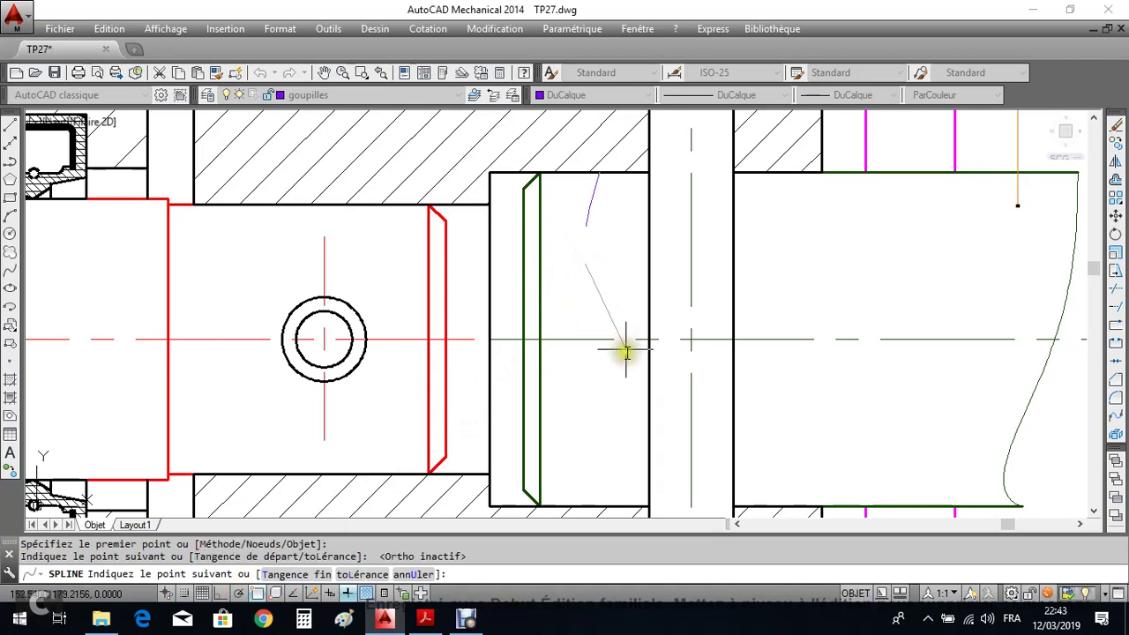
click(622, 393)
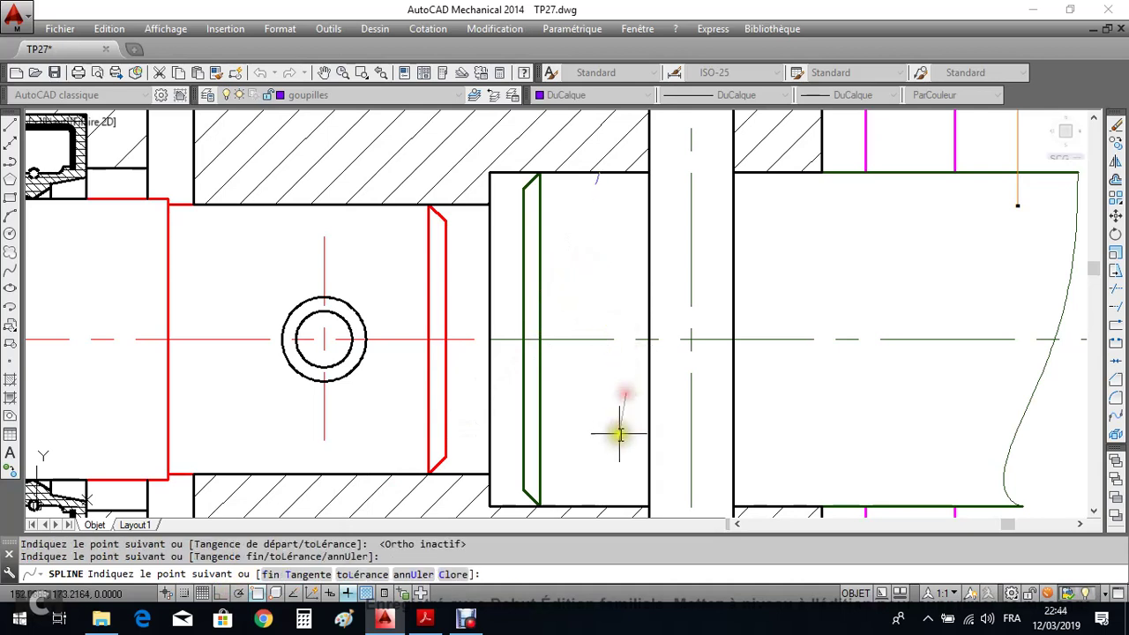
click(603, 510)
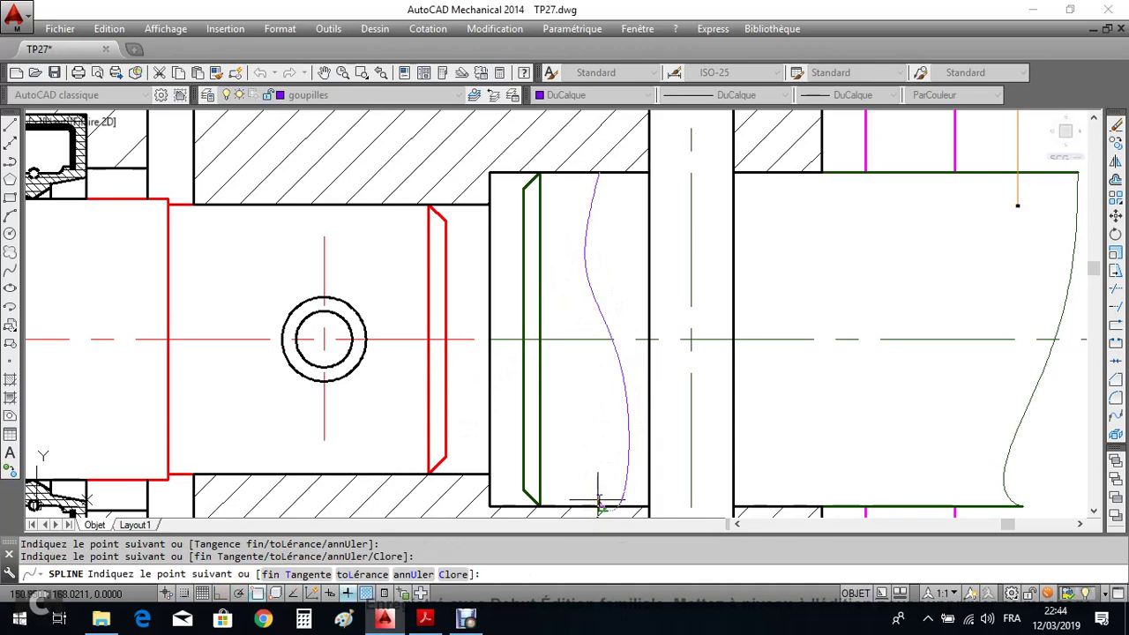
key(Return)
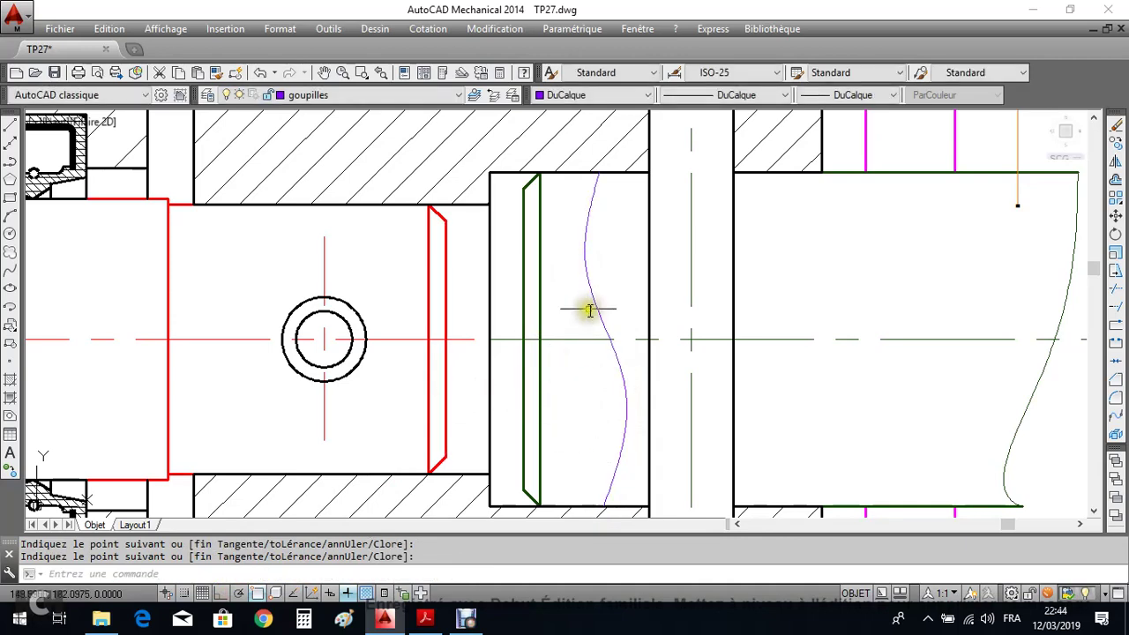
Examine the new break line within the whole assembly, including the area around the coupling sleeve and part labels 10 and 15.
scroll(589, 310, down, 5)
scroll(595, 305, up, 2)
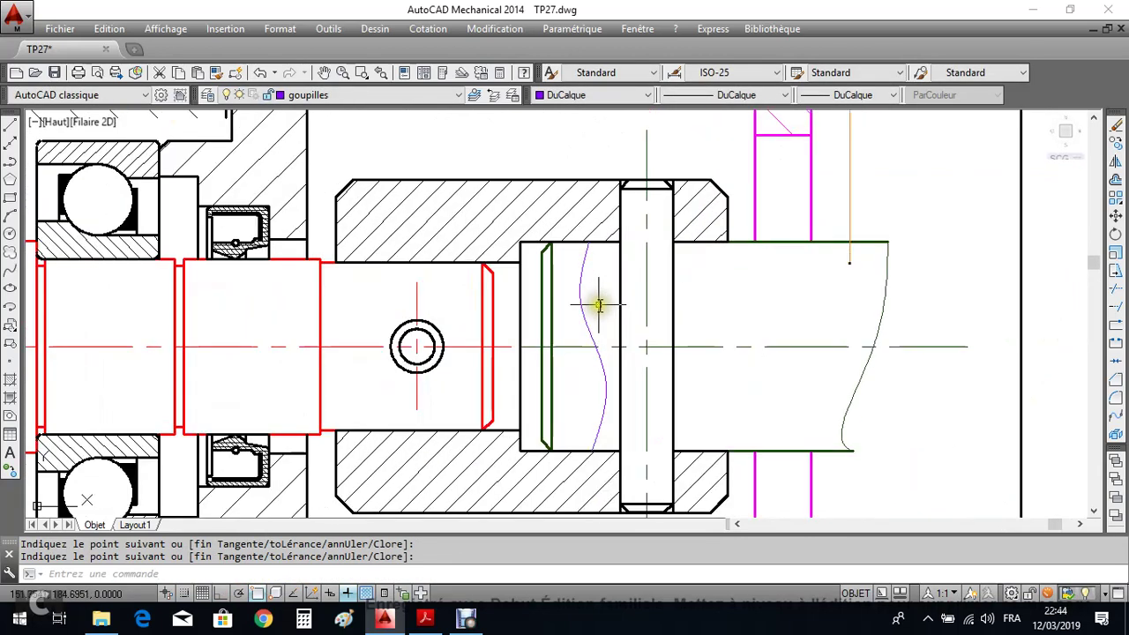
scroll(529, 323, up, 3)
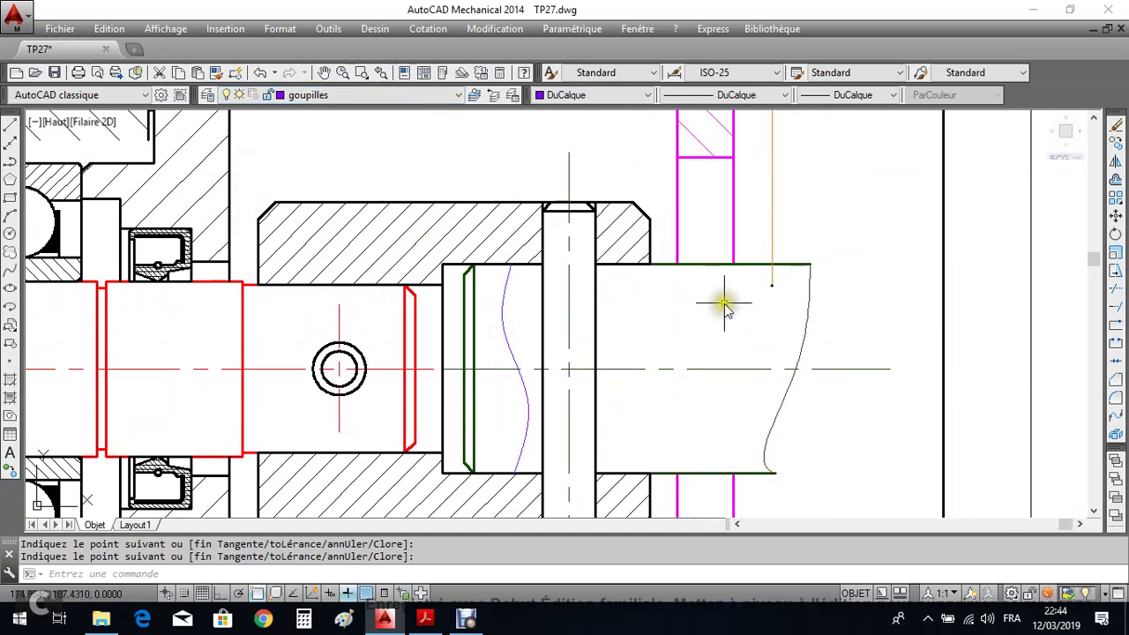
scroll(723, 317, up, 3)
scroll(723, 318, down, 3)
scroll(725, 316, down, 1)
scroll(728, 319, down, 3)
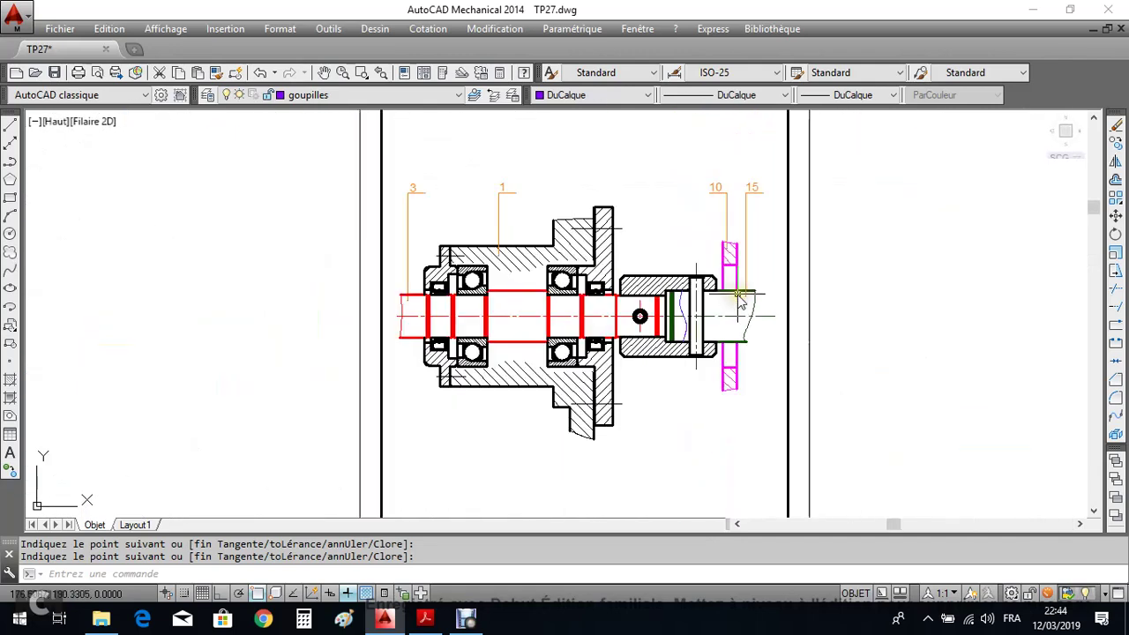
scroll(754, 207, up, 3)
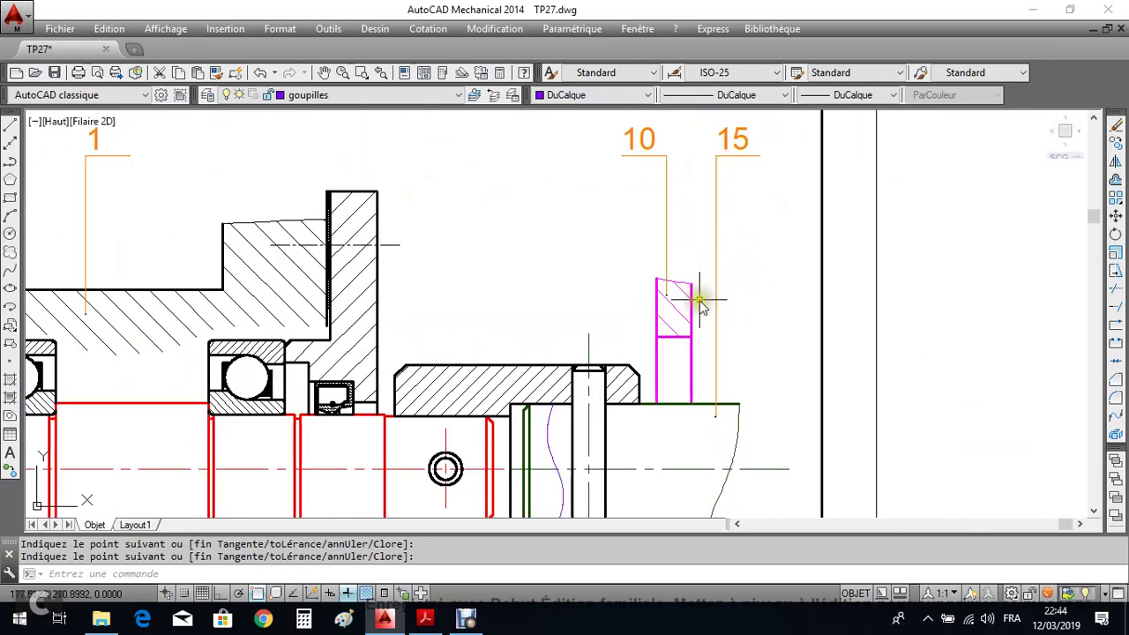
scroll(680, 385, down, 2)
scroll(635, 361, up, 3)
scroll(626, 355, up, 2)
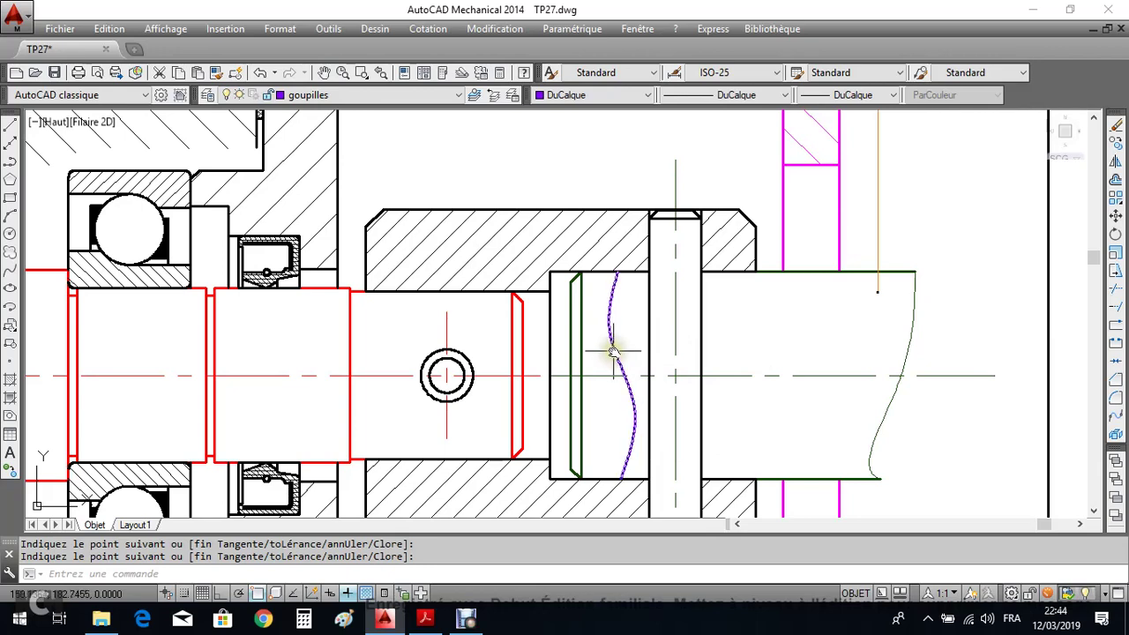
Move the new spline break line to layer F15 and clear the selection.
key(Return)
click(612, 344)
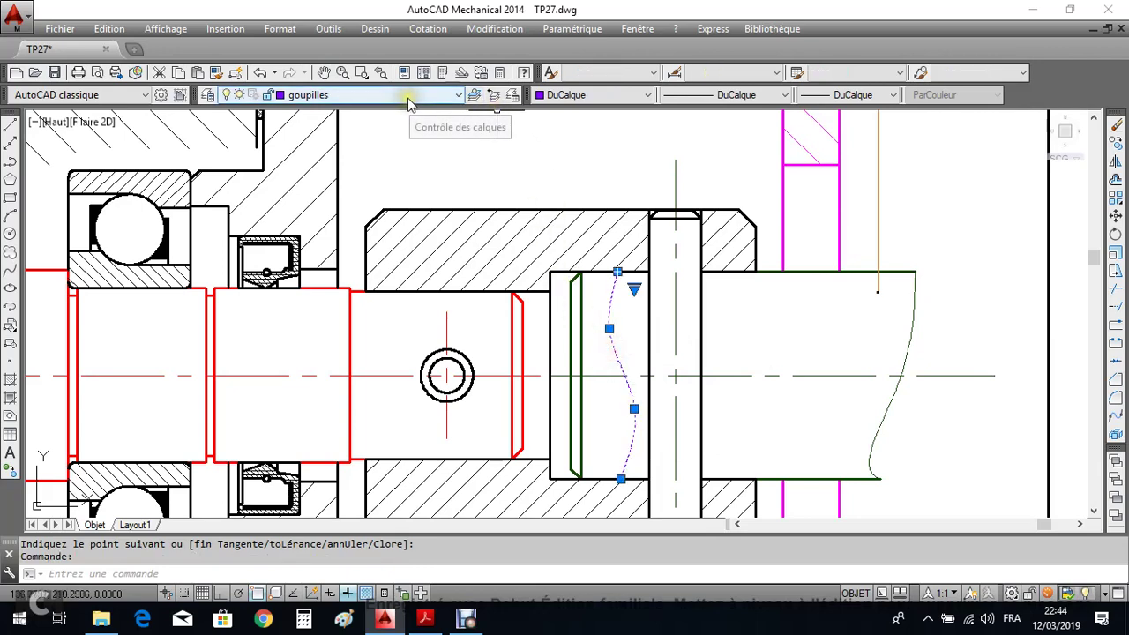
click(407, 98)
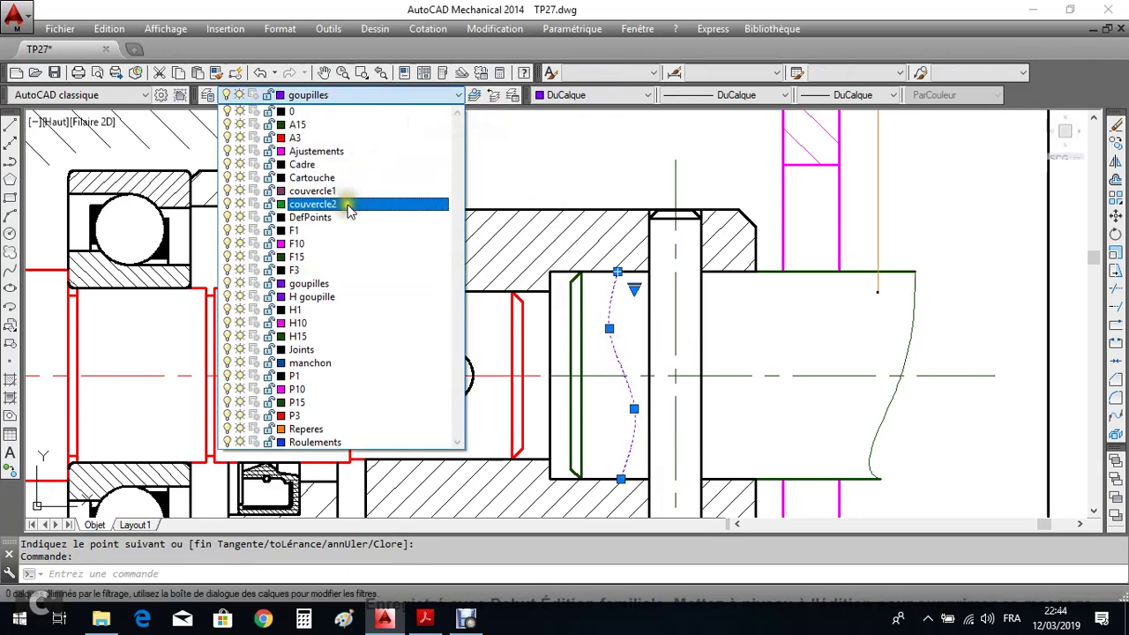
click(326, 258)
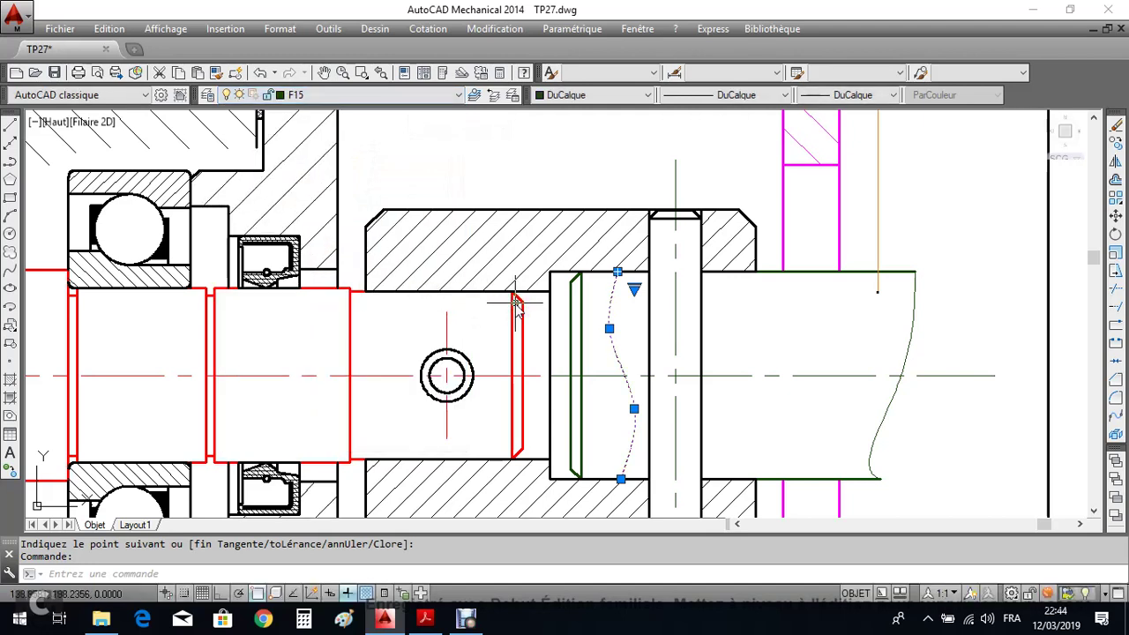
key(Escape)
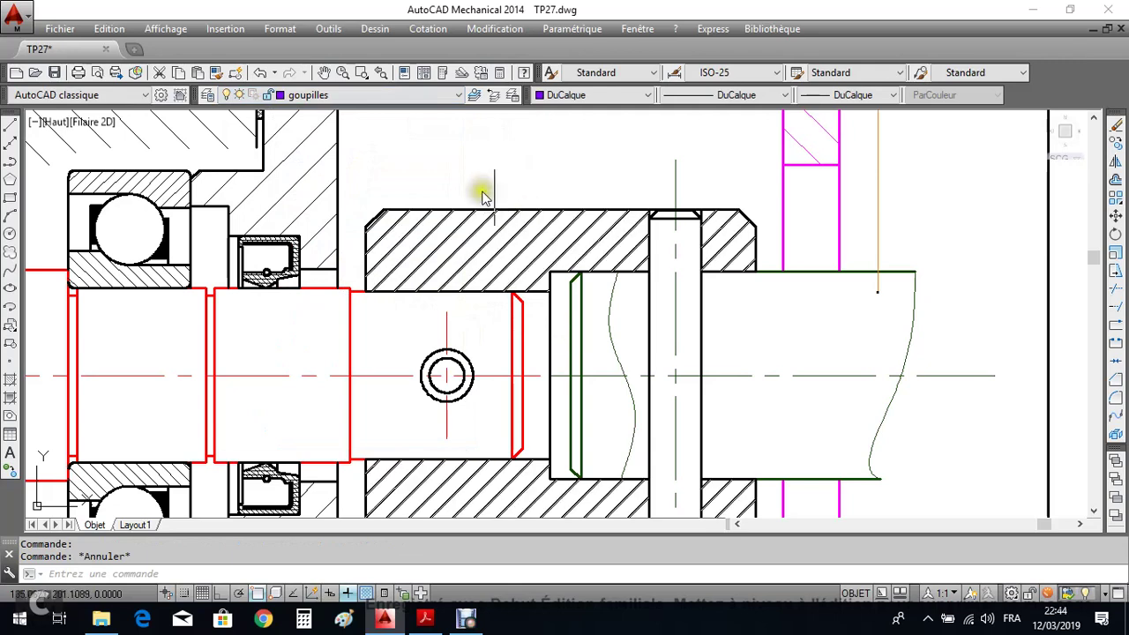
On layer F15, draw a wavy four-point spline between the green shaft's upper and lower edges, just beyond the vertical pin.
click(391, 96)
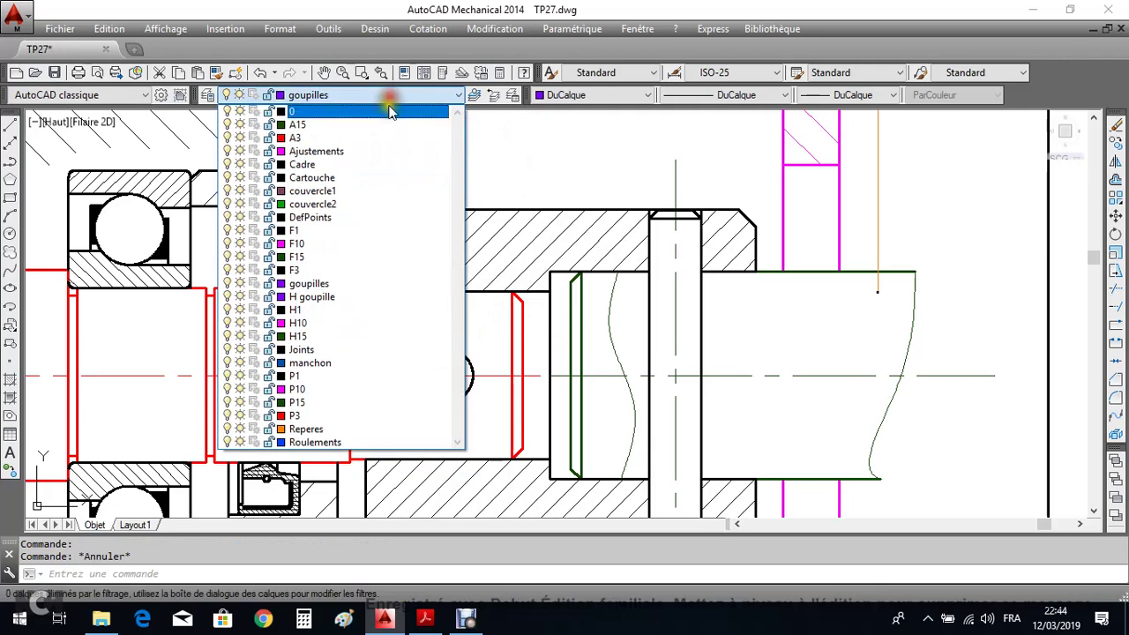
click(370, 256)
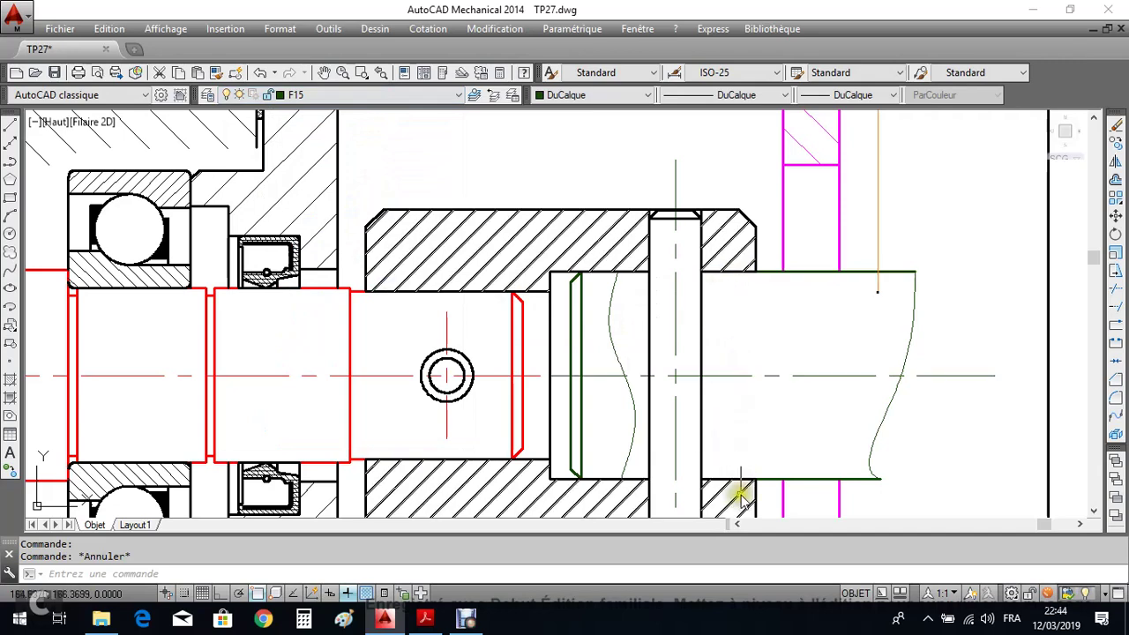
click(10, 271)
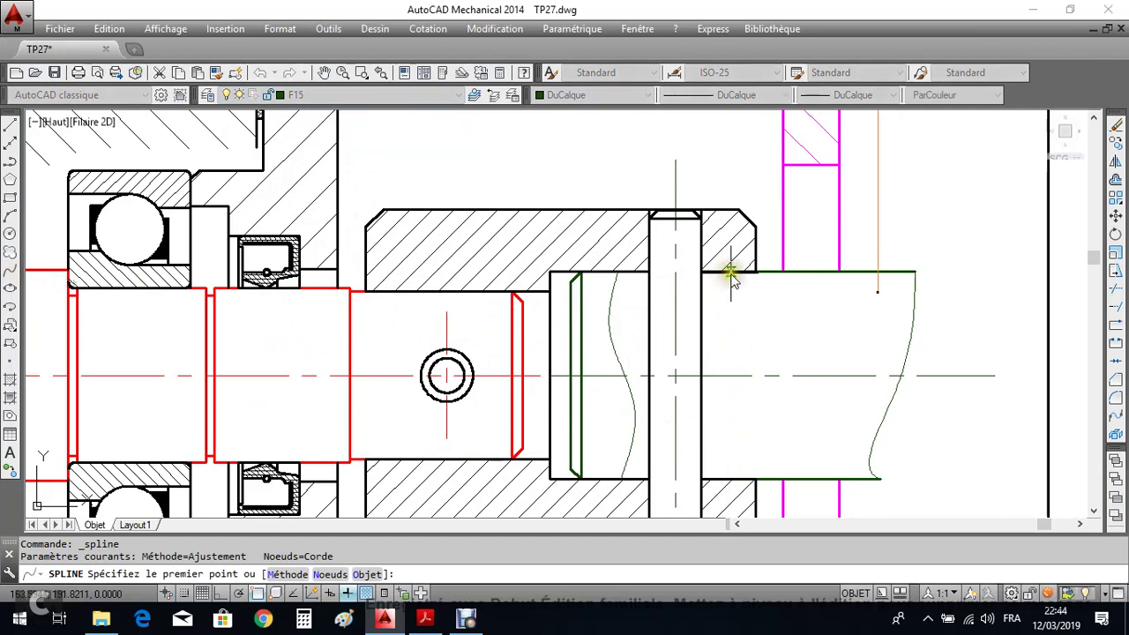
click(731, 275)
click(749, 346)
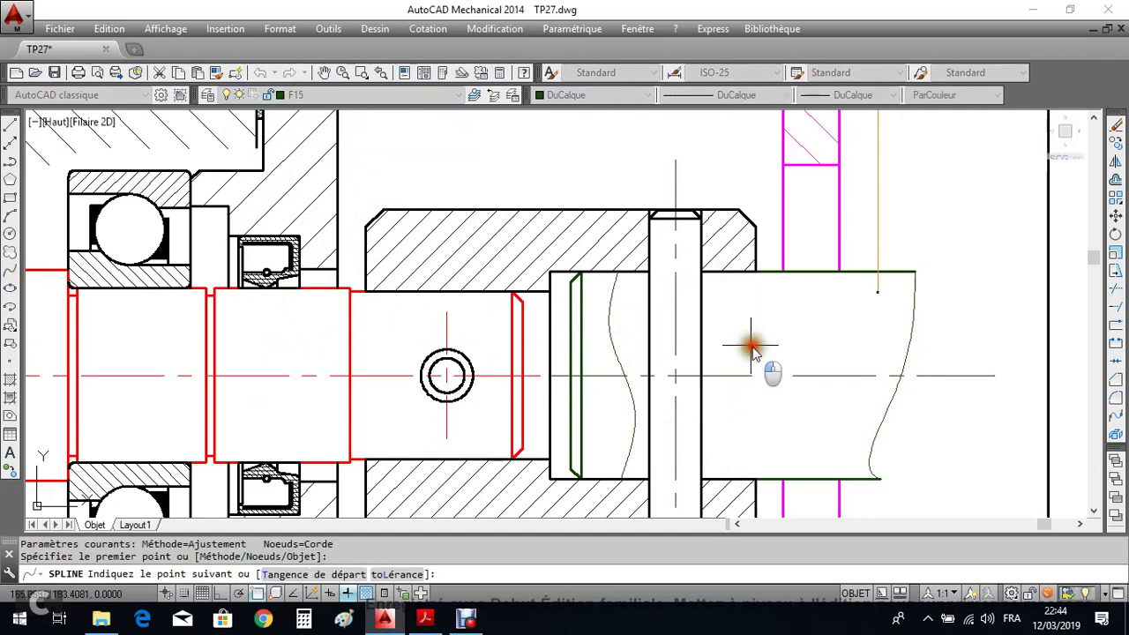
click(733, 424)
click(744, 480)
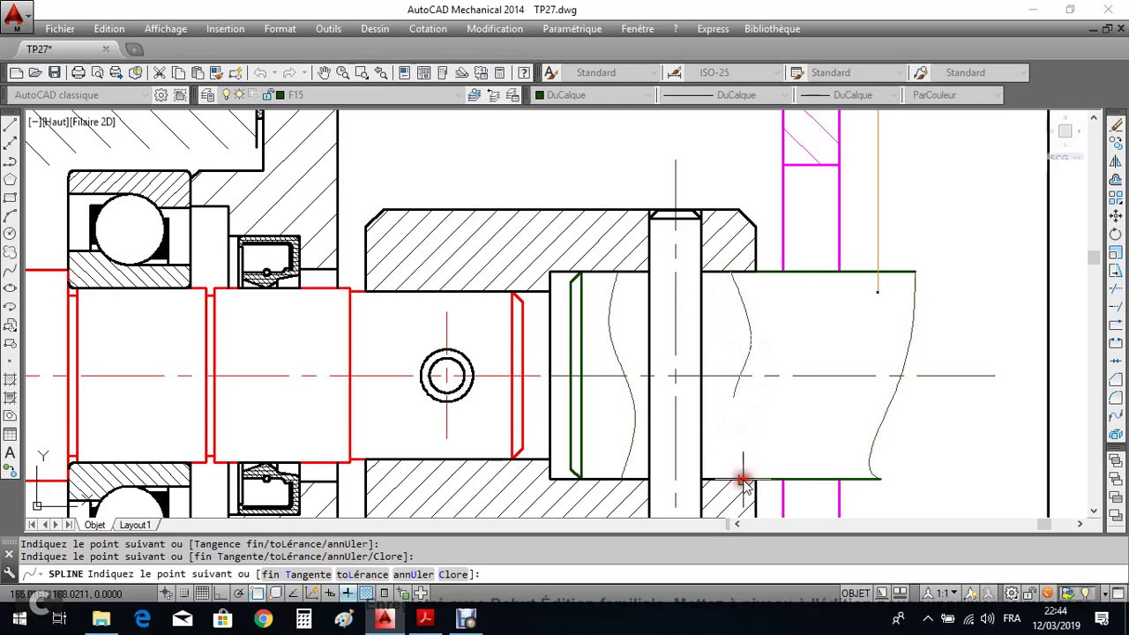
key(Return)
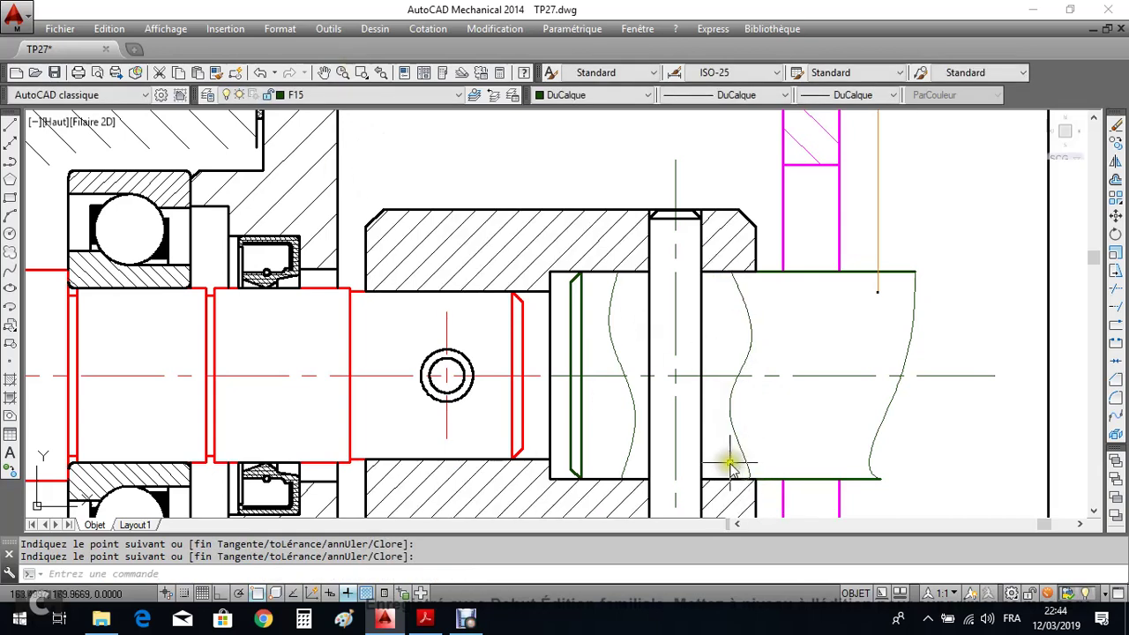
On layer H15, hatch the two shaft areas between the break lines and the pin with ANSI31, angle 0 and scale 1.
mouse_move(827, 285)
middle_down()
mouse_move(694, 484)
mouse_move(663, 615)
mouse_move(700, 433)
mouse_move(784, 314)
middle_up()
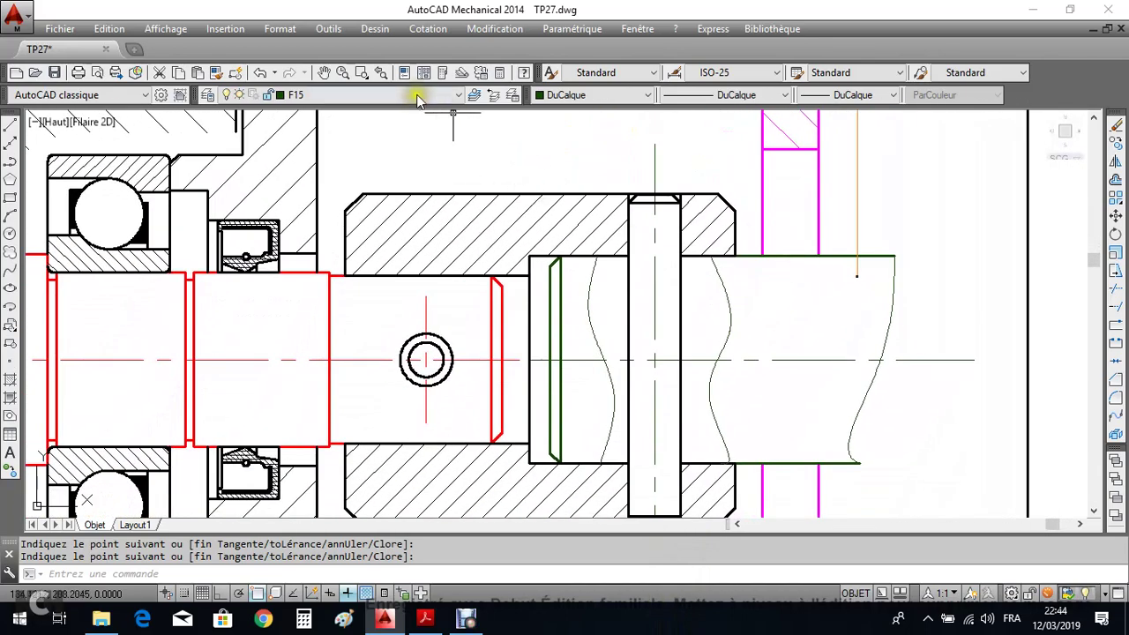
click(379, 95)
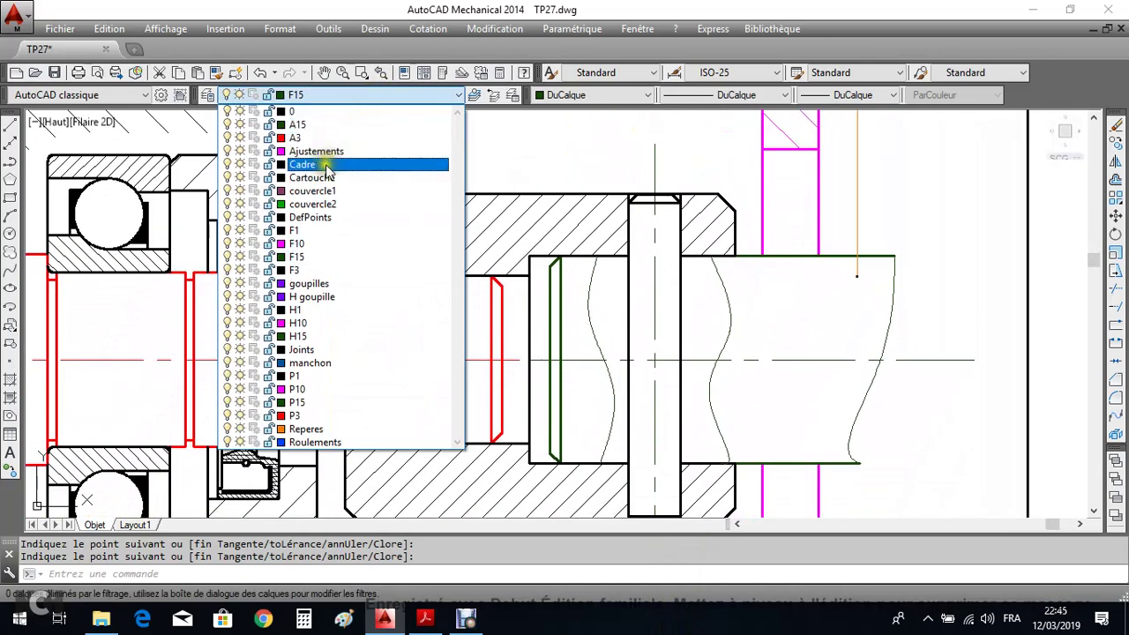
click(298, 337)
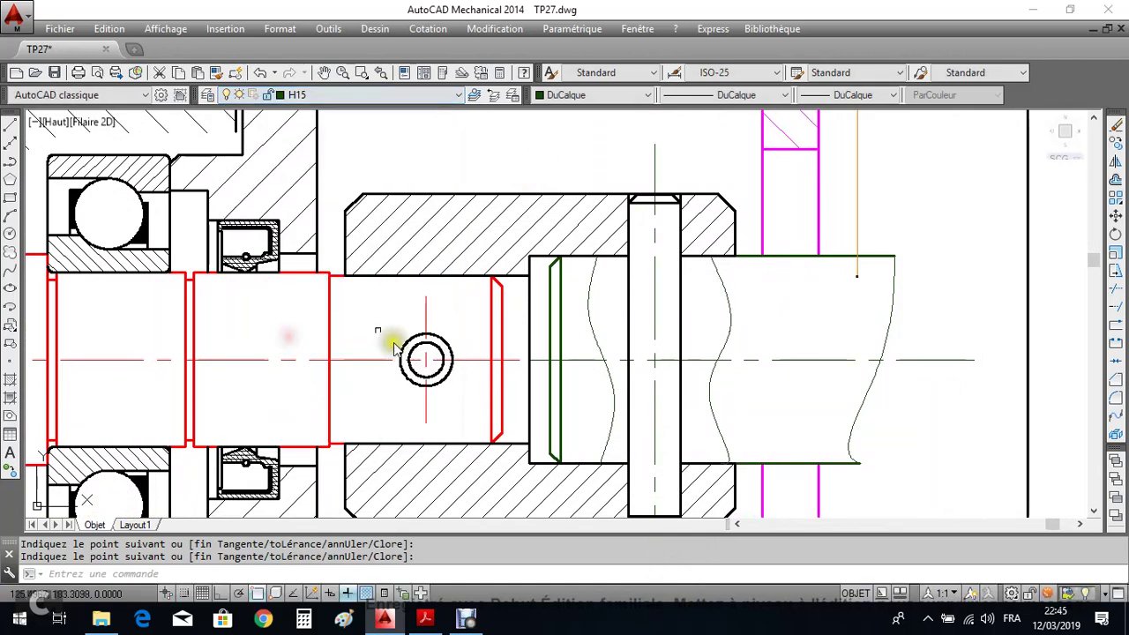
click(11, 381)
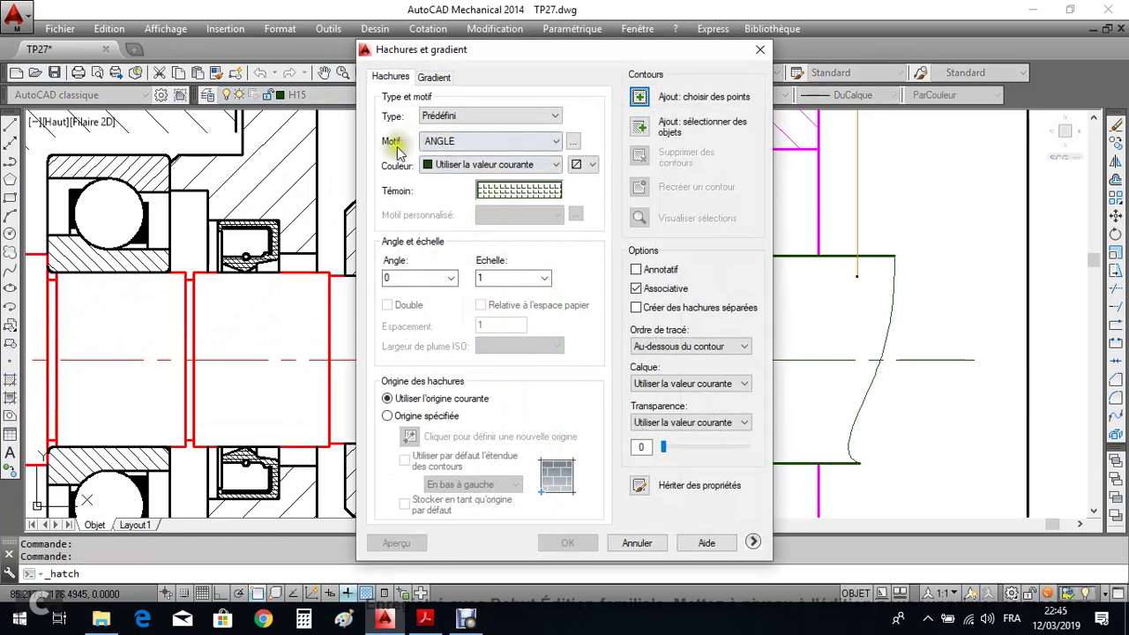
click(447, 147)
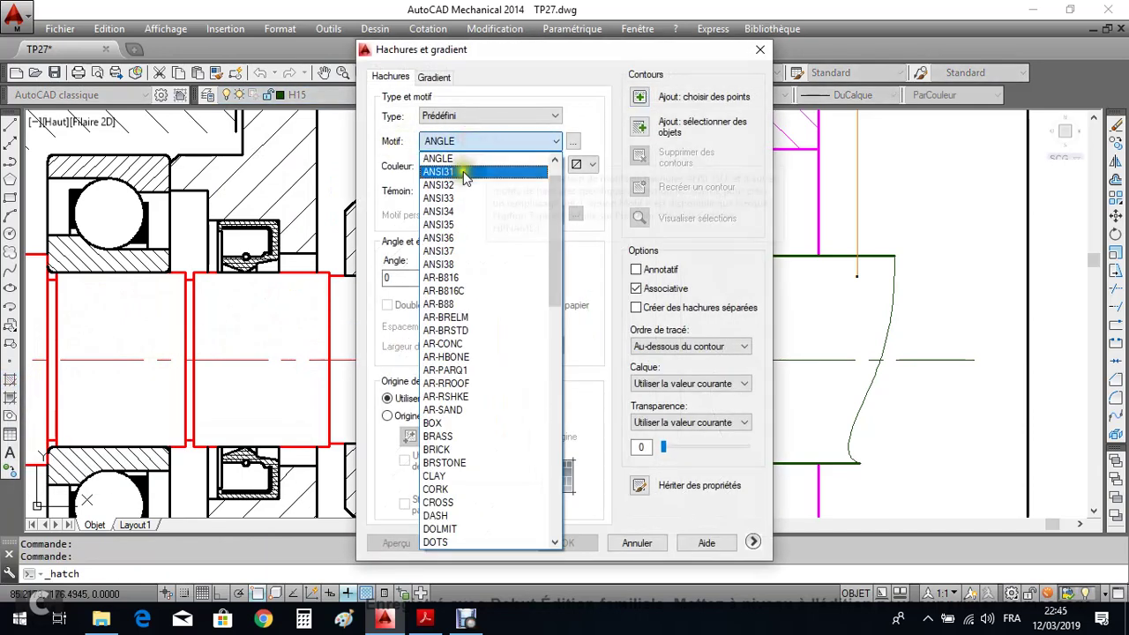
click(465, 173)
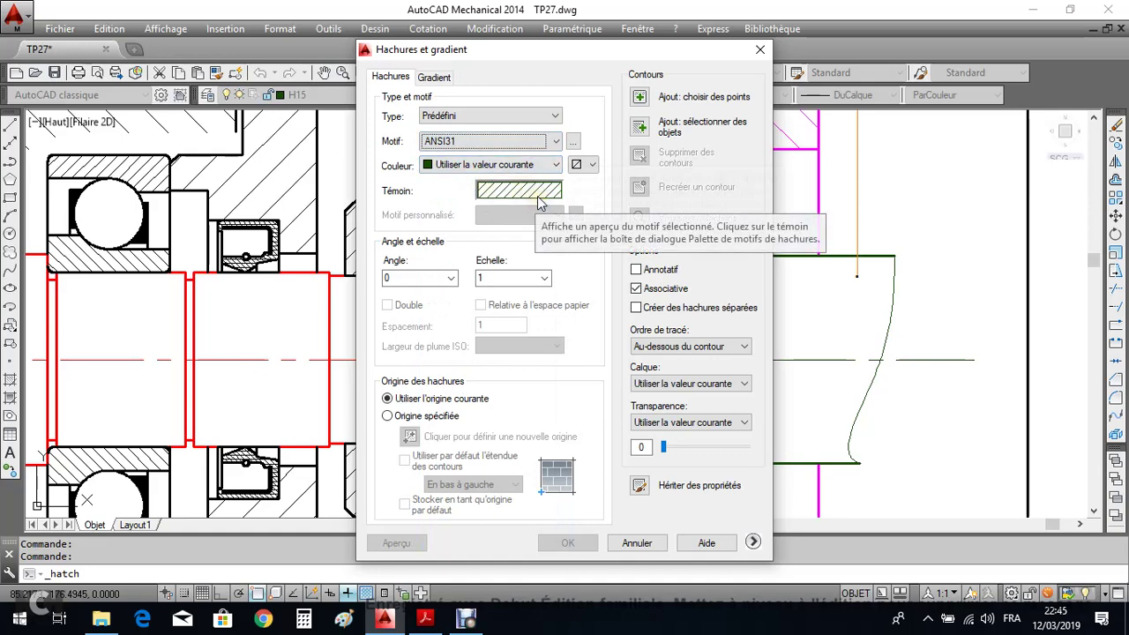
click(642, 97)
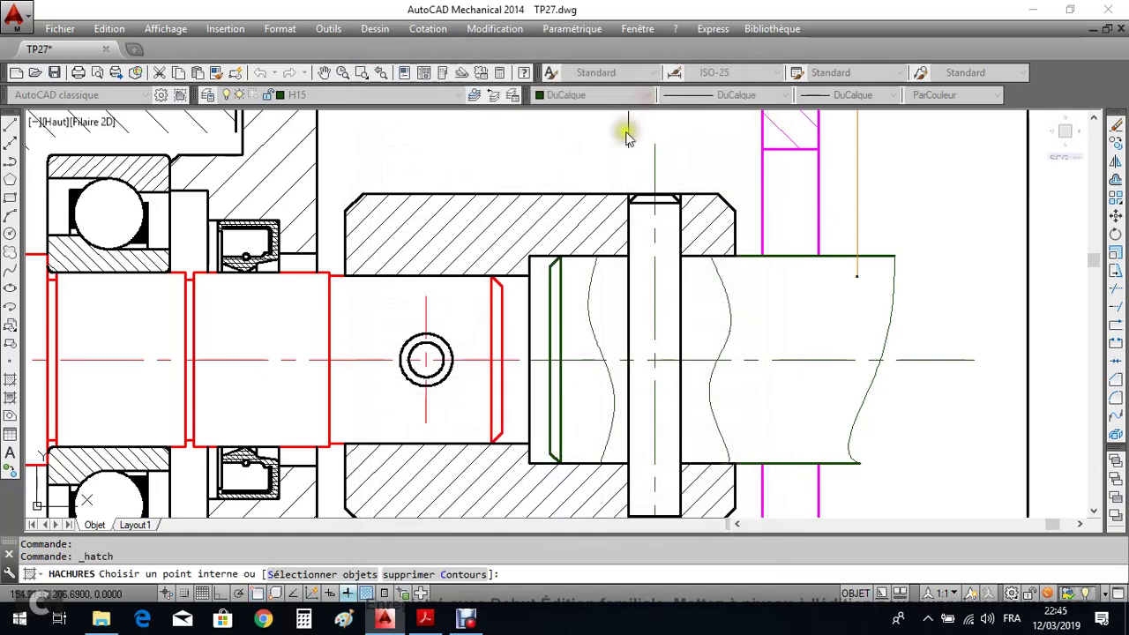
click(616, 301)
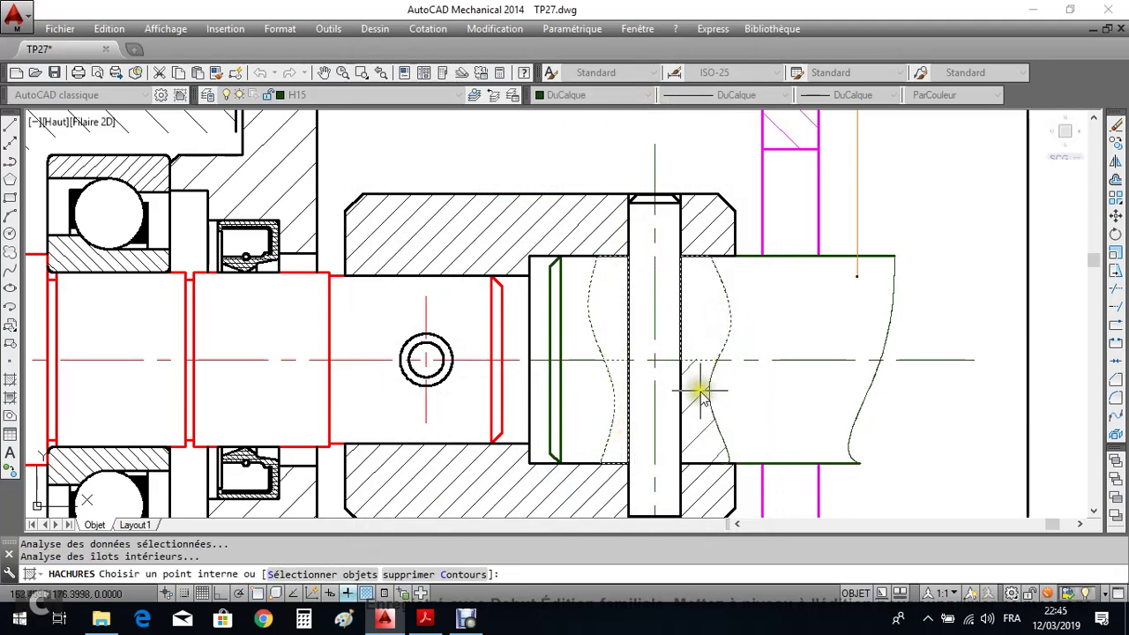
key(Return)
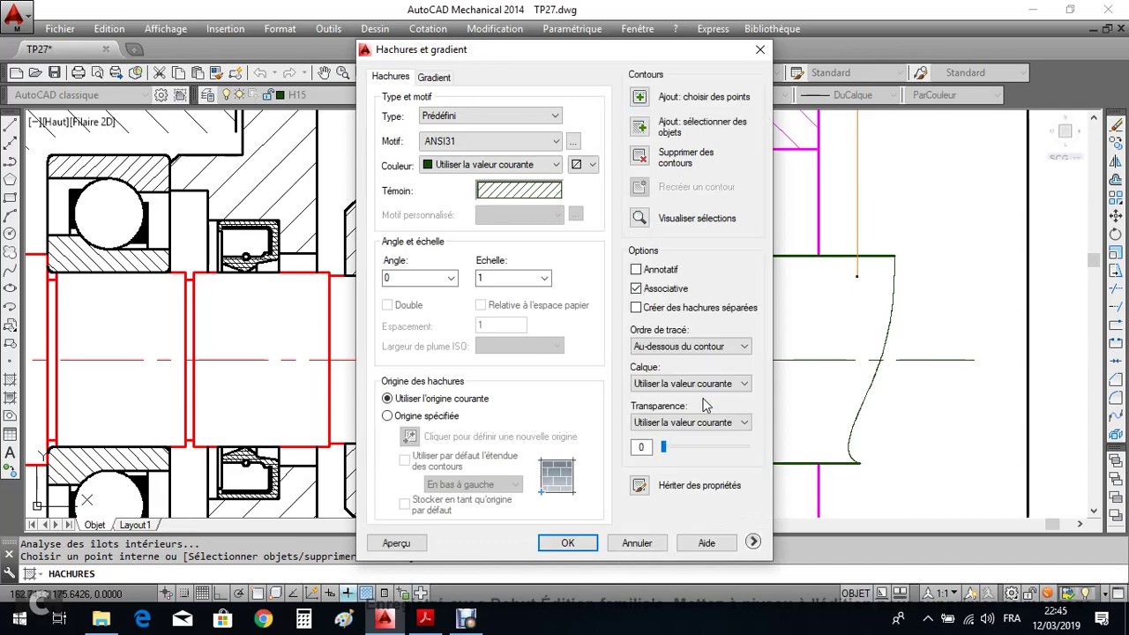
click(571, 542)
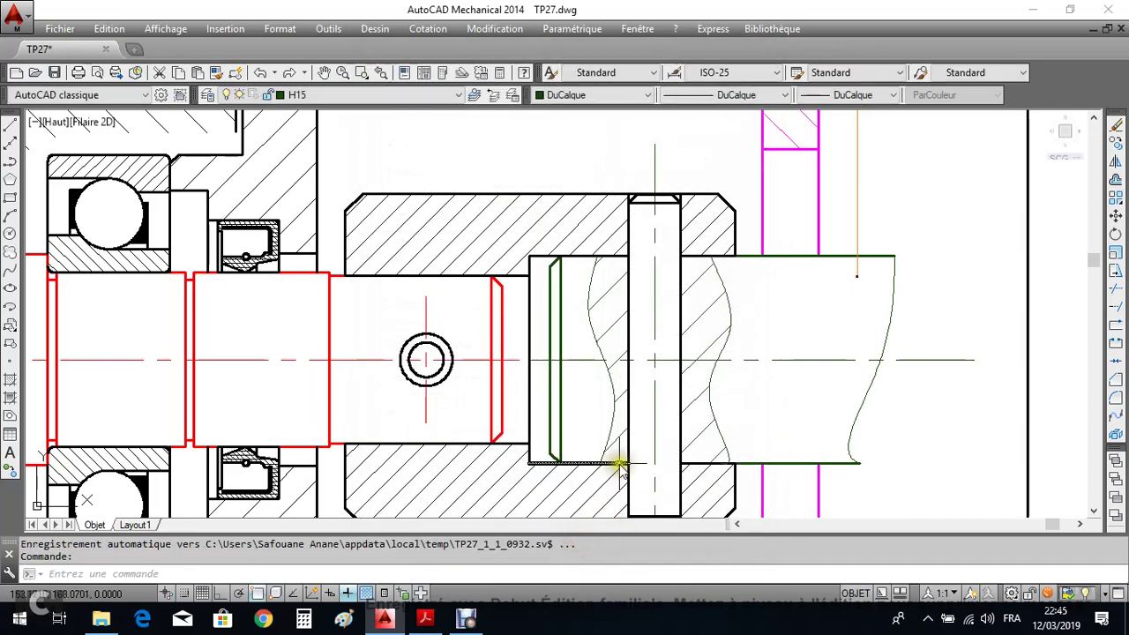
Erase the existing hatch of housing part 1.
scroll(587, 446, up, 3)
scroll(521, 309, up, 1)
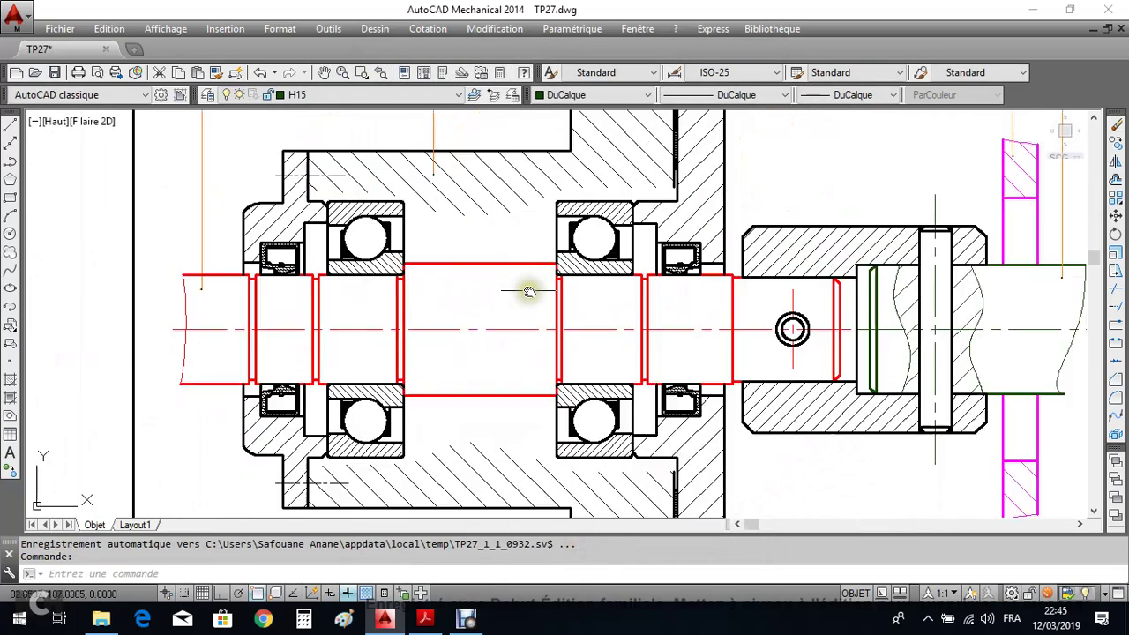
scroll(530, 284, down, 2)
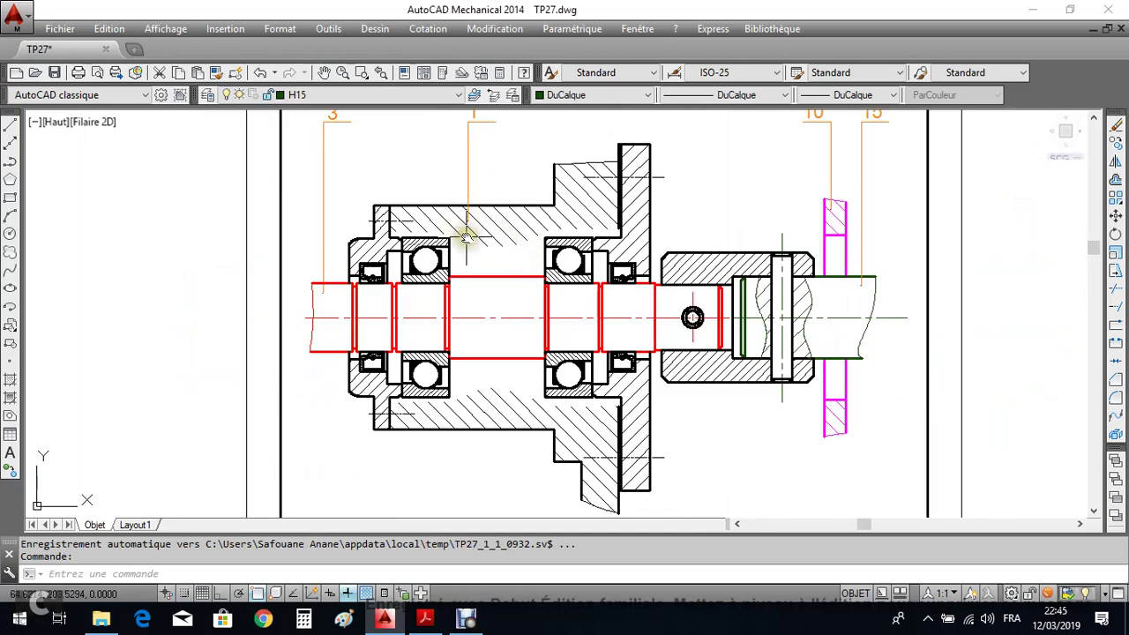
middle_drag(466, 236, 453, 278)
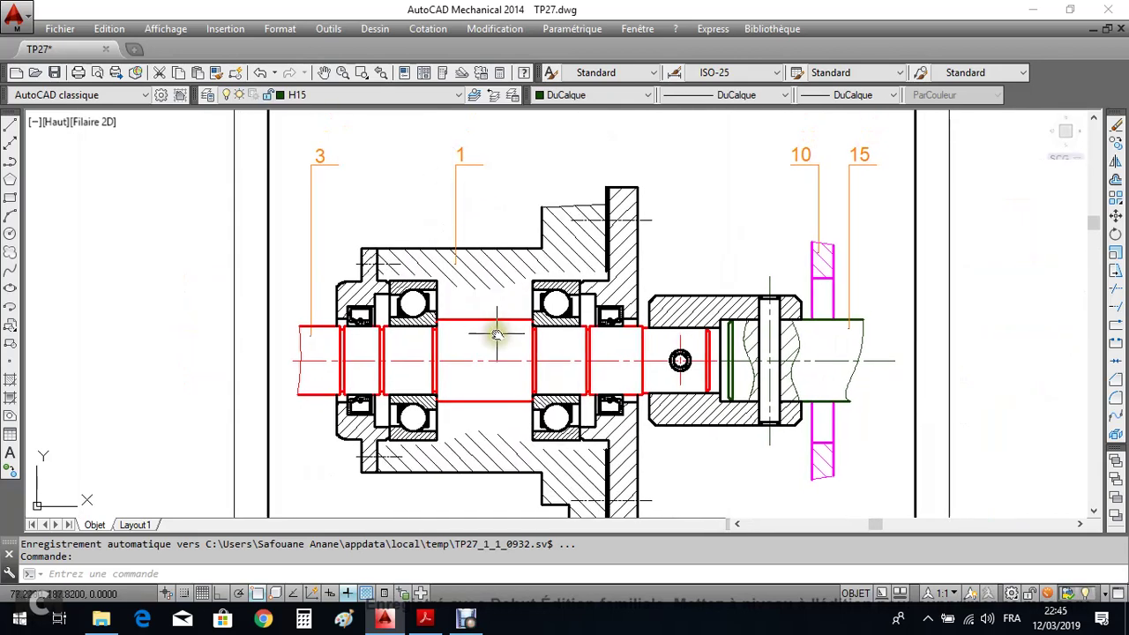
scroll(497, 334, up, 2)
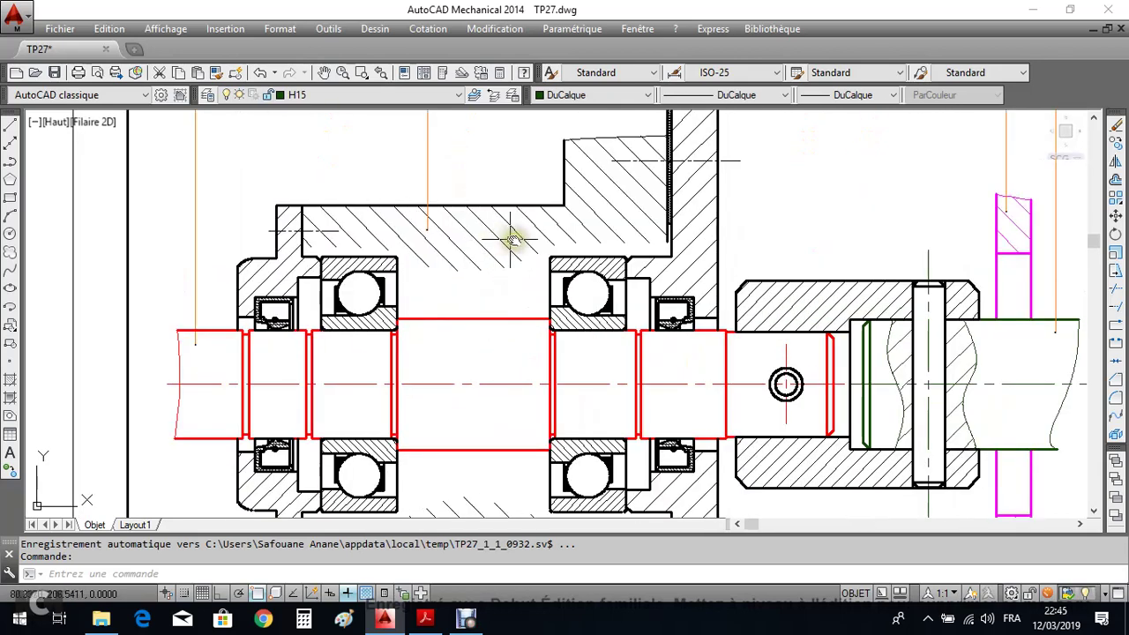
click(1117, 126)
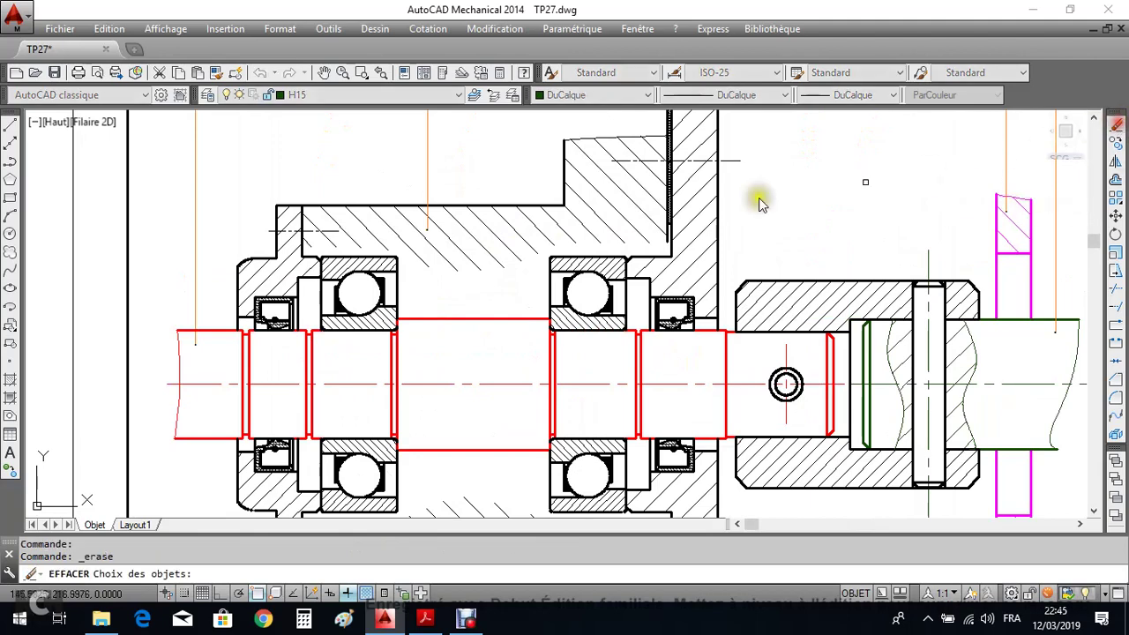
click(473, 240)
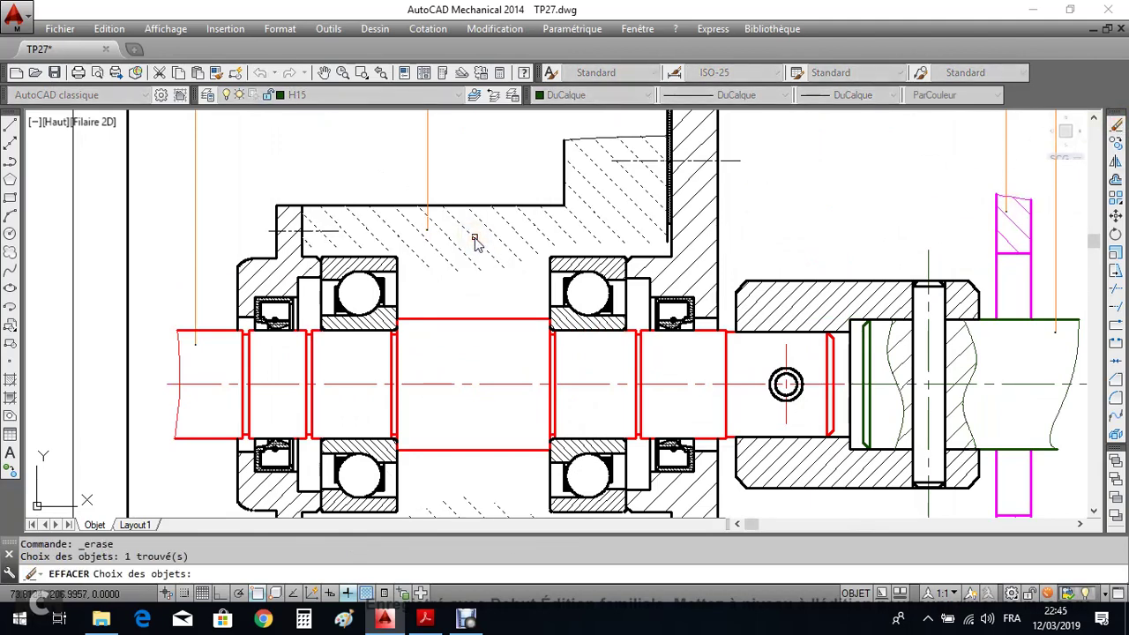
key(Return)
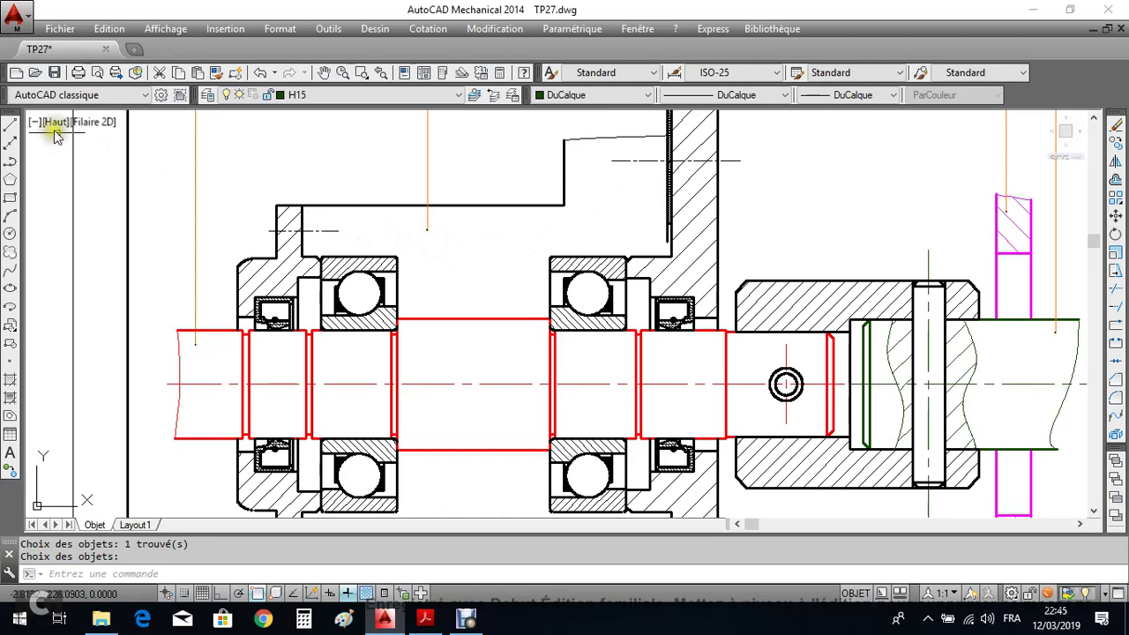
On layer P1 with Ortho on, draw the housing bore line from the small cover's inner corner along the adjacent bearing's outer ring and slightly past it.
mouse_move(427, 216)
middle_down()
mouse_move(428, 315)
mouse_move(386, 320)
middle_up()
click(325, 97)
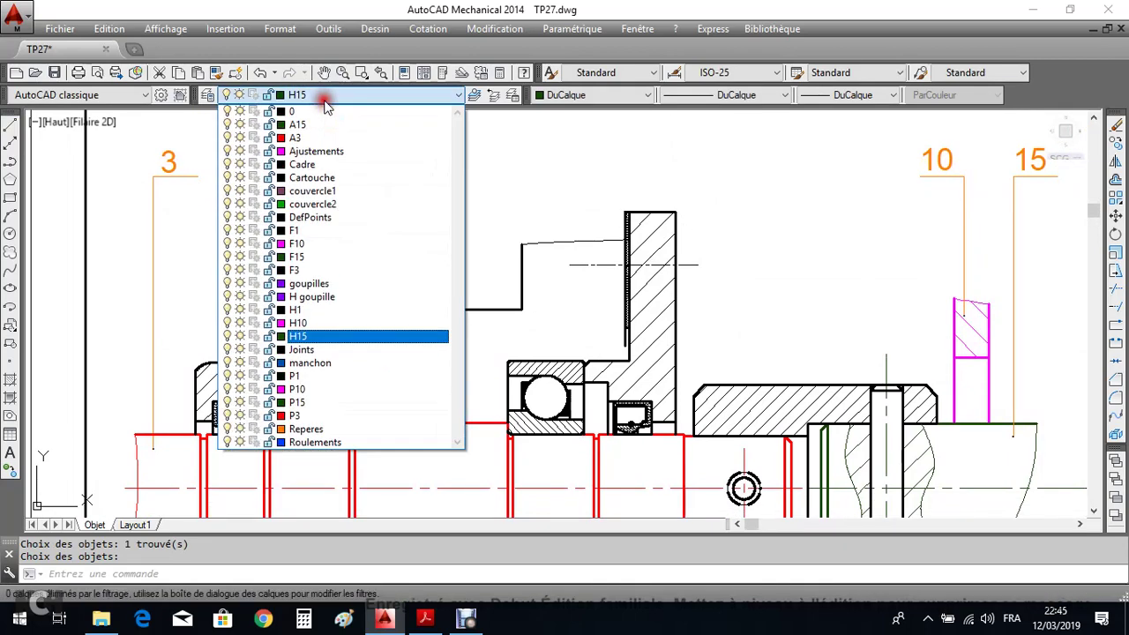
click(296, 379)
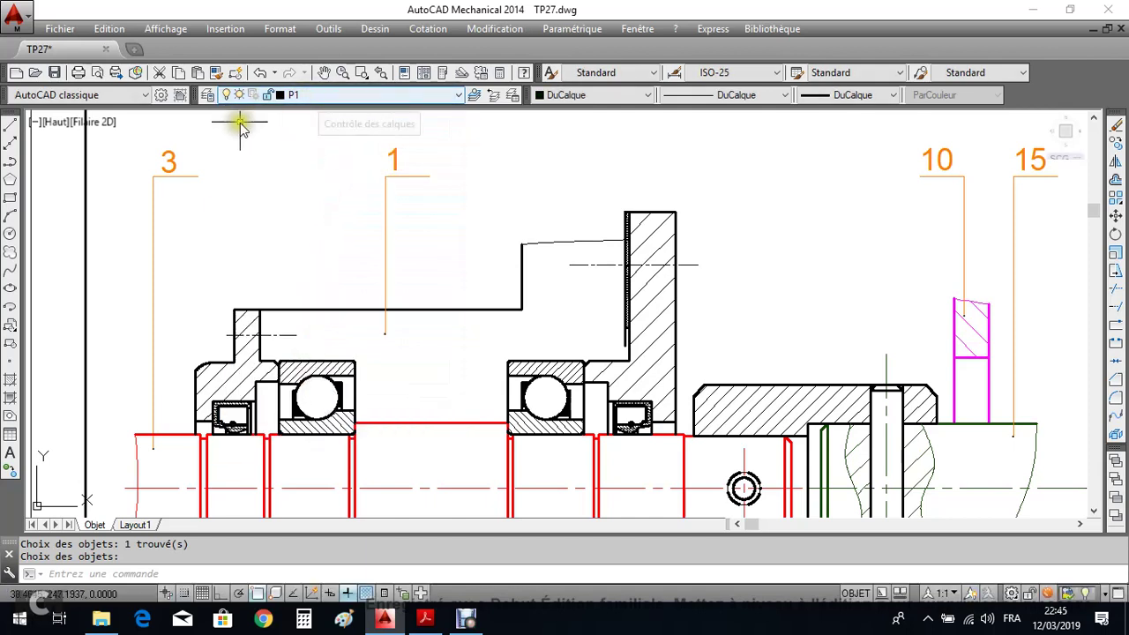
click(9, 128)
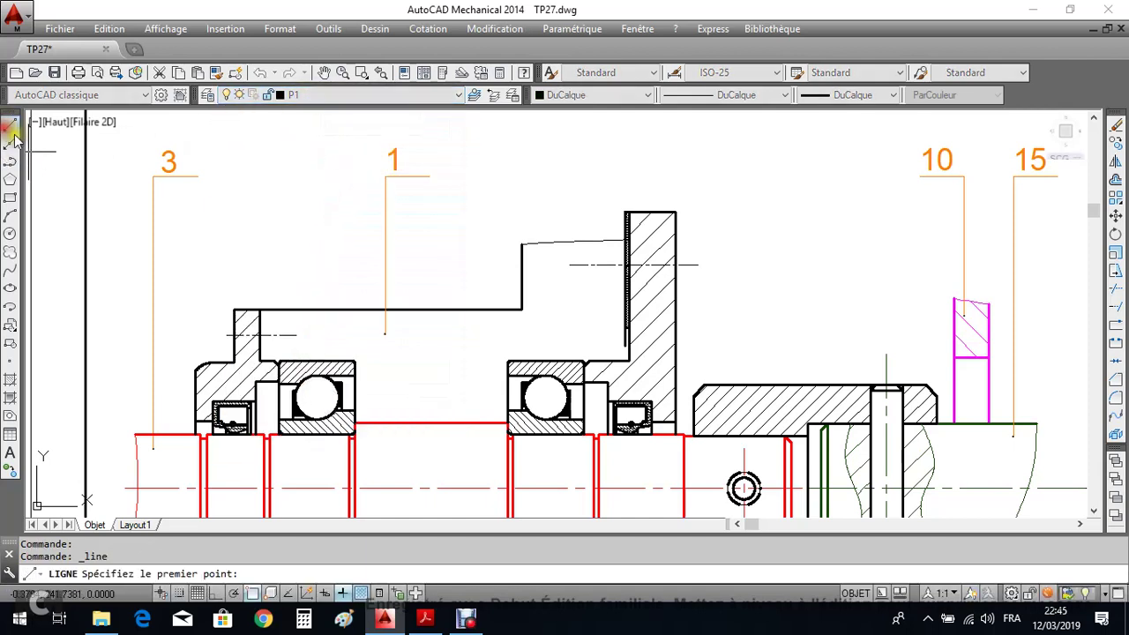
click(258, 361)
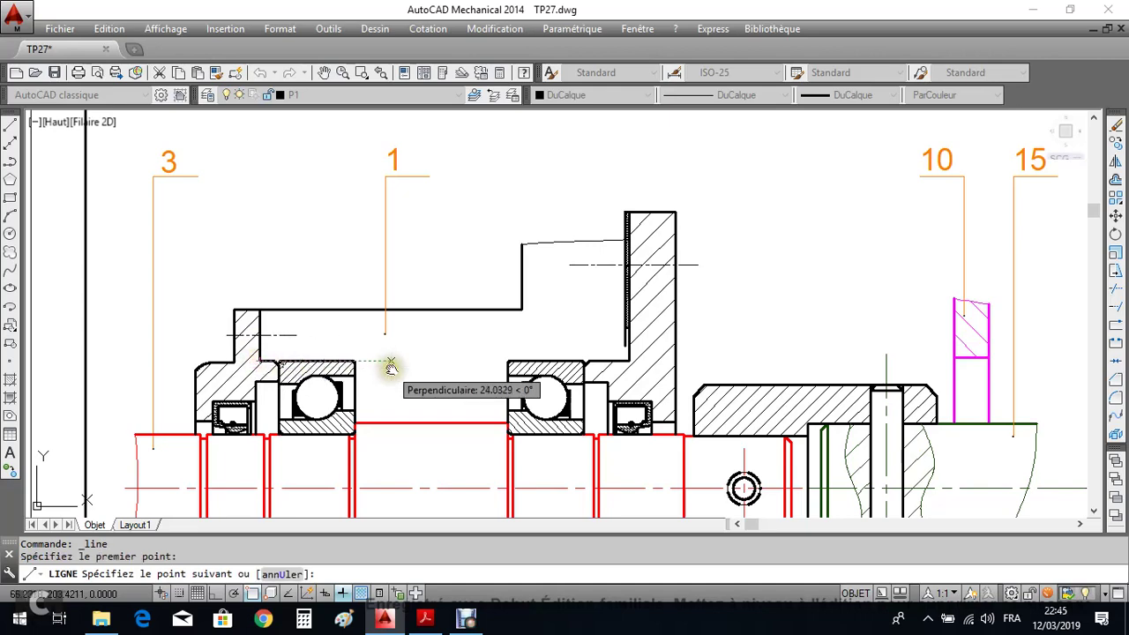
scroll(389, 375, up, 5)
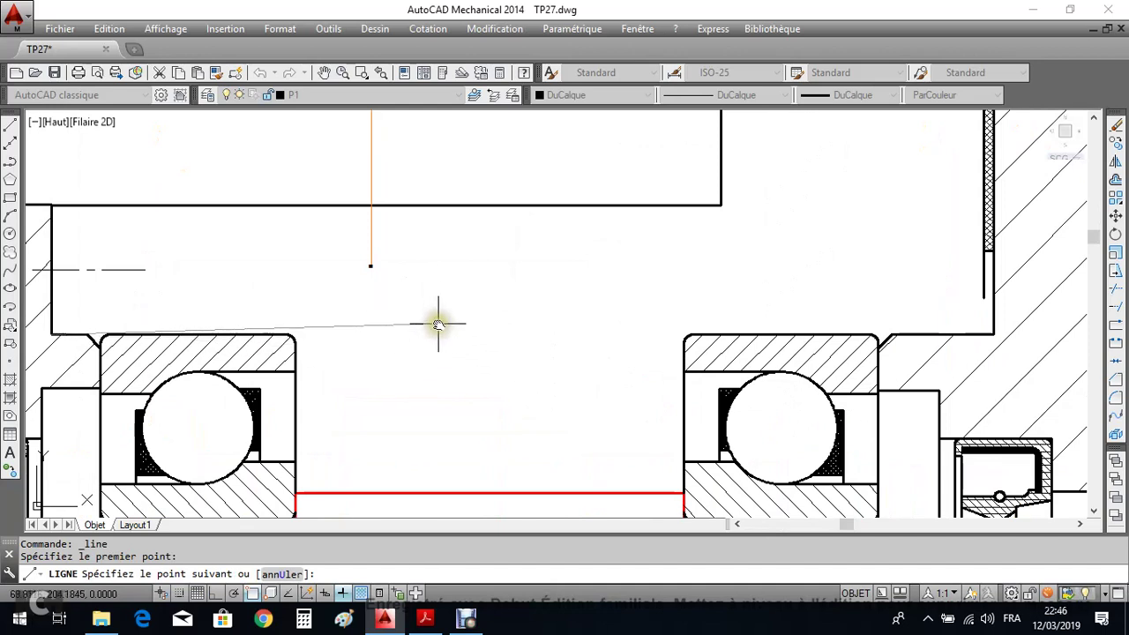
click(215, 594)
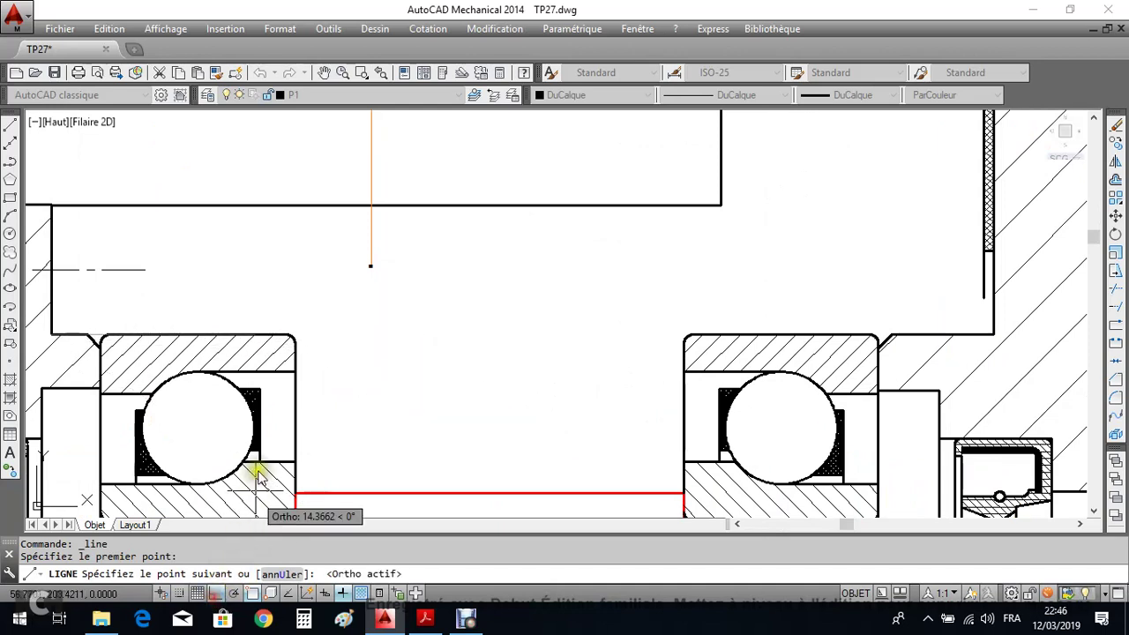
click(346, 333)
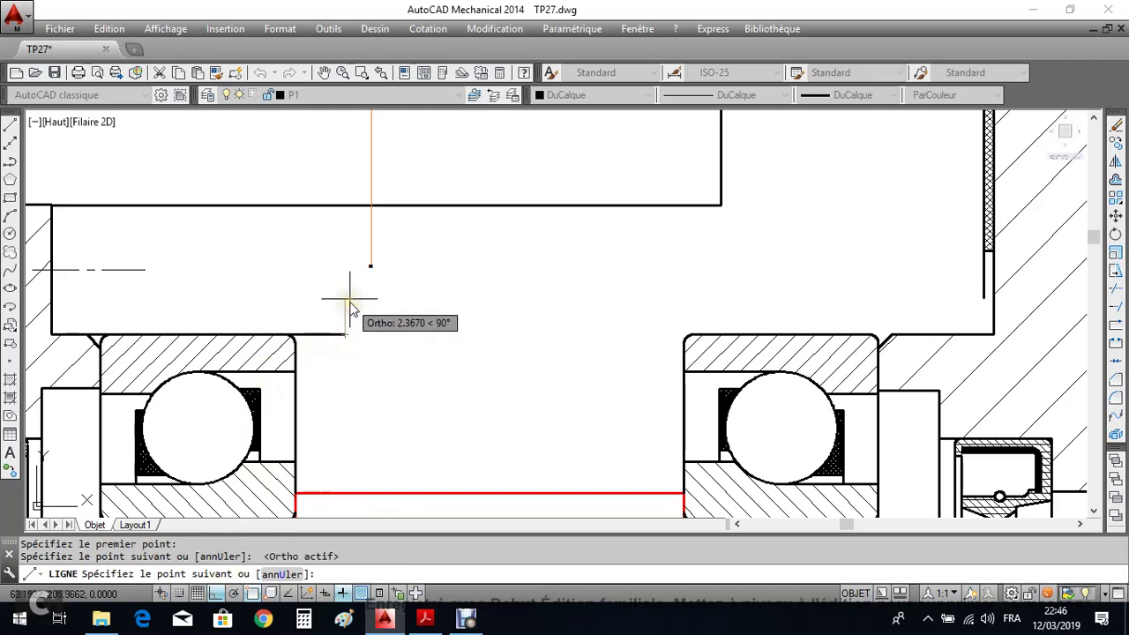
Continue the bore line with a raised recess between the bearings: up about 2.4, horizontally across, and back down to outer-ring level.
click(346, 300)
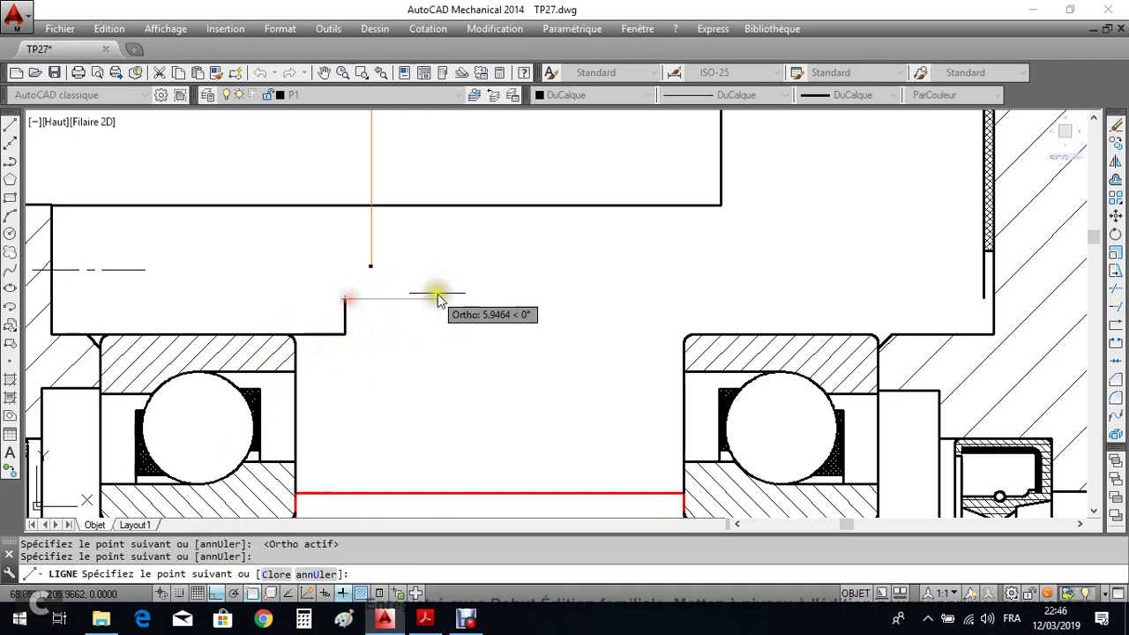
click(648, 301)
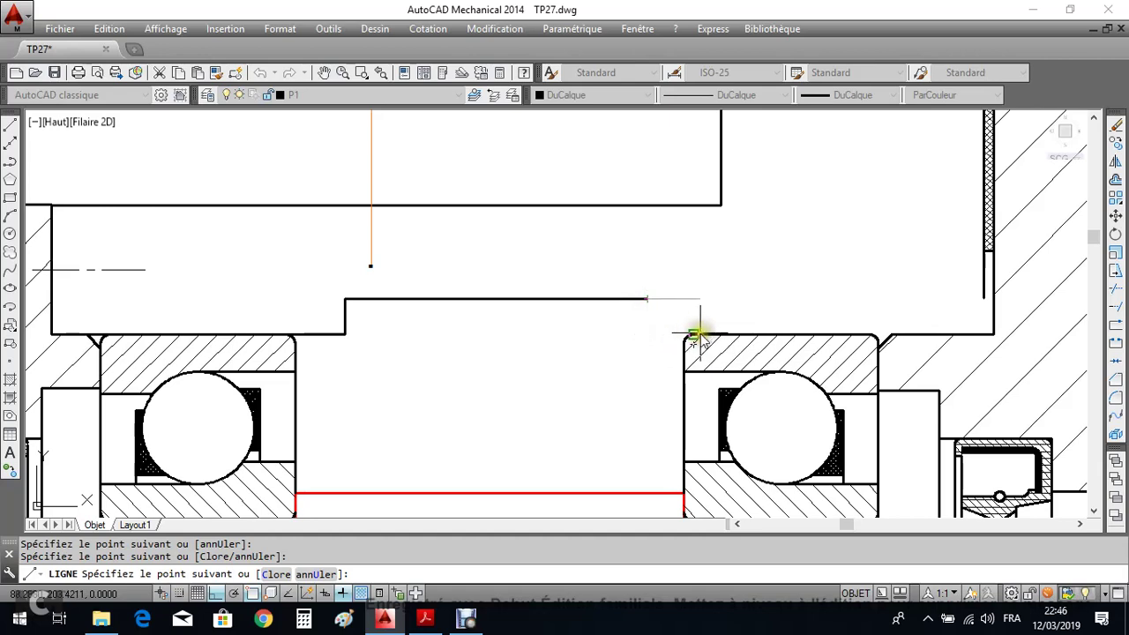
scroll(733, 337, up, 2)
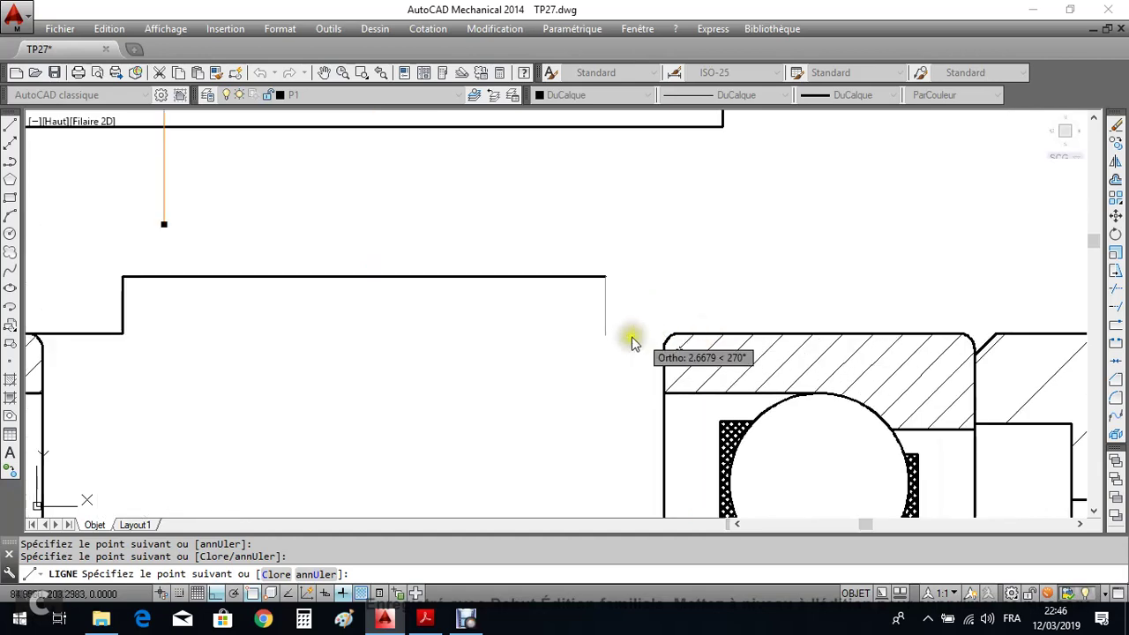
scroll(602, 333, down, 4)
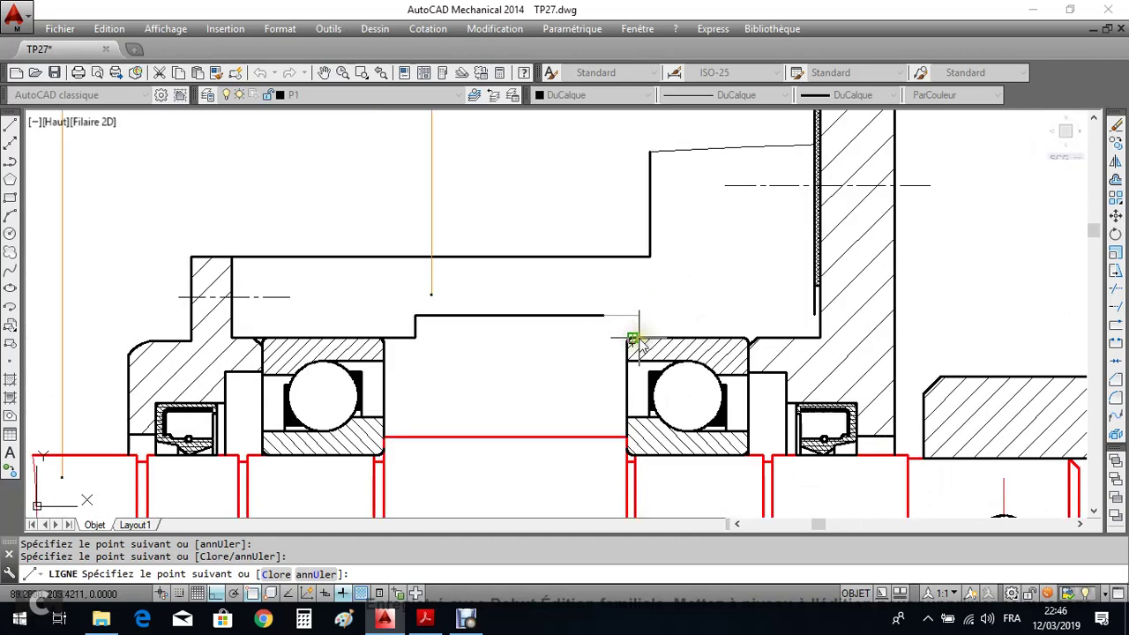
click(607, 337)
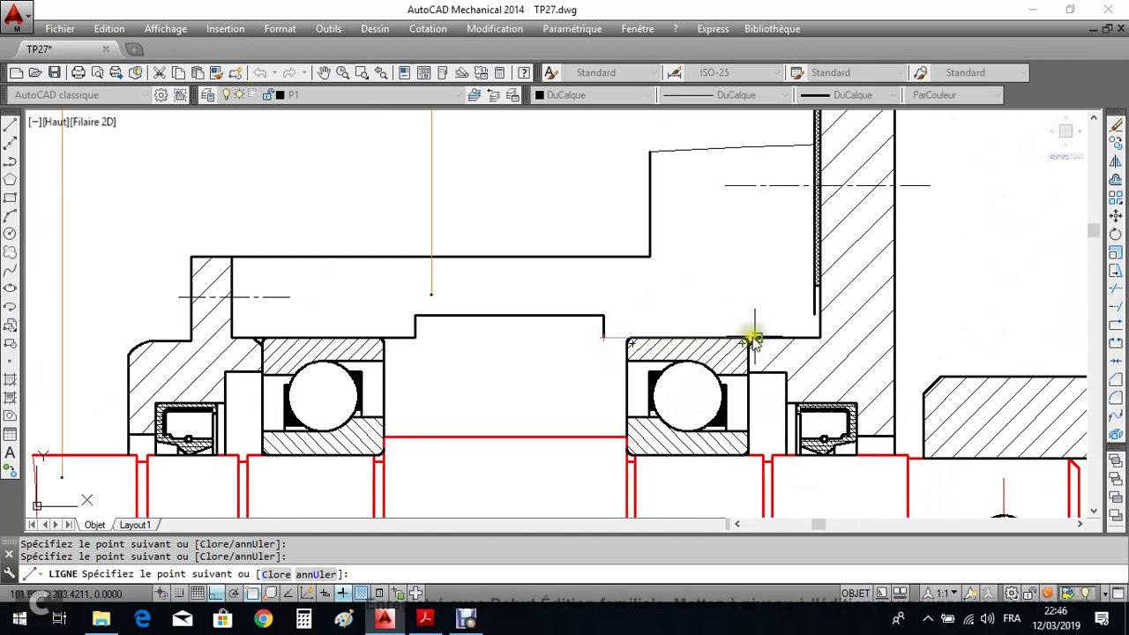
Continue the bore line along the other bearing's outer ring to below the gasket's inner edge, and close it up to that edge's open end.
scroll(763, 332, up, 2)
click(848, 335)
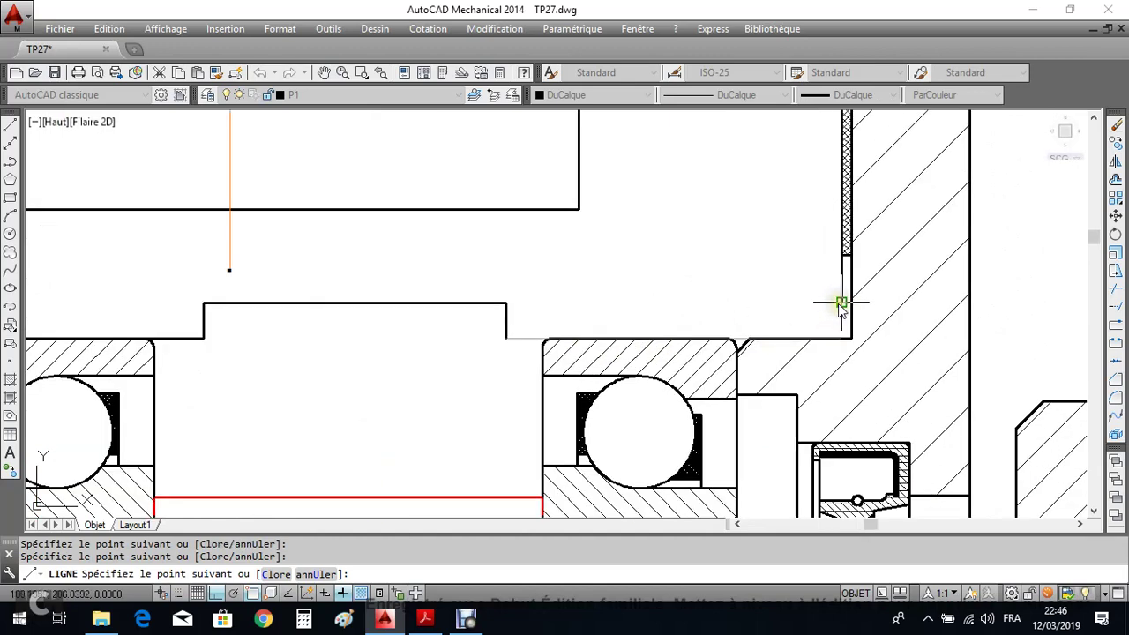
click(840, 304)
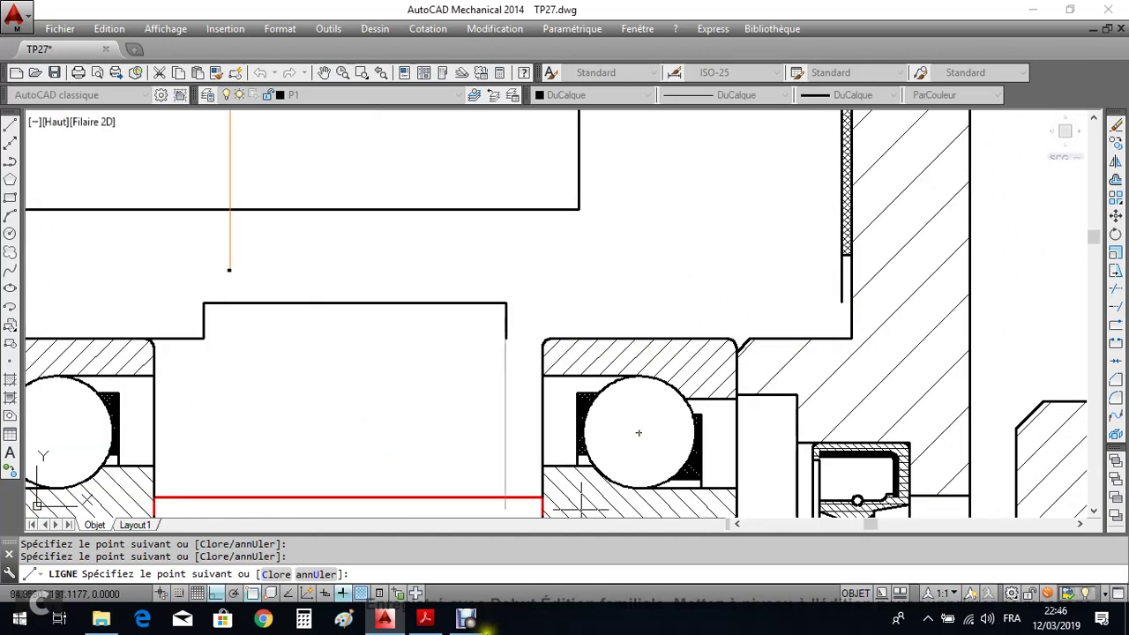
click(476, 615)
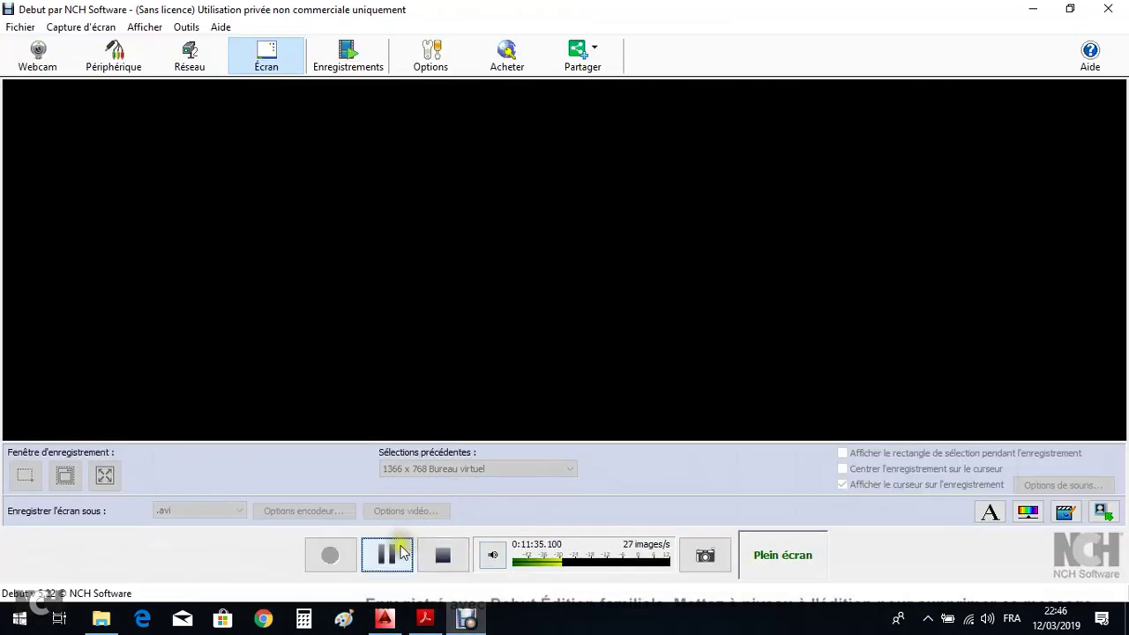
click(384, 619)
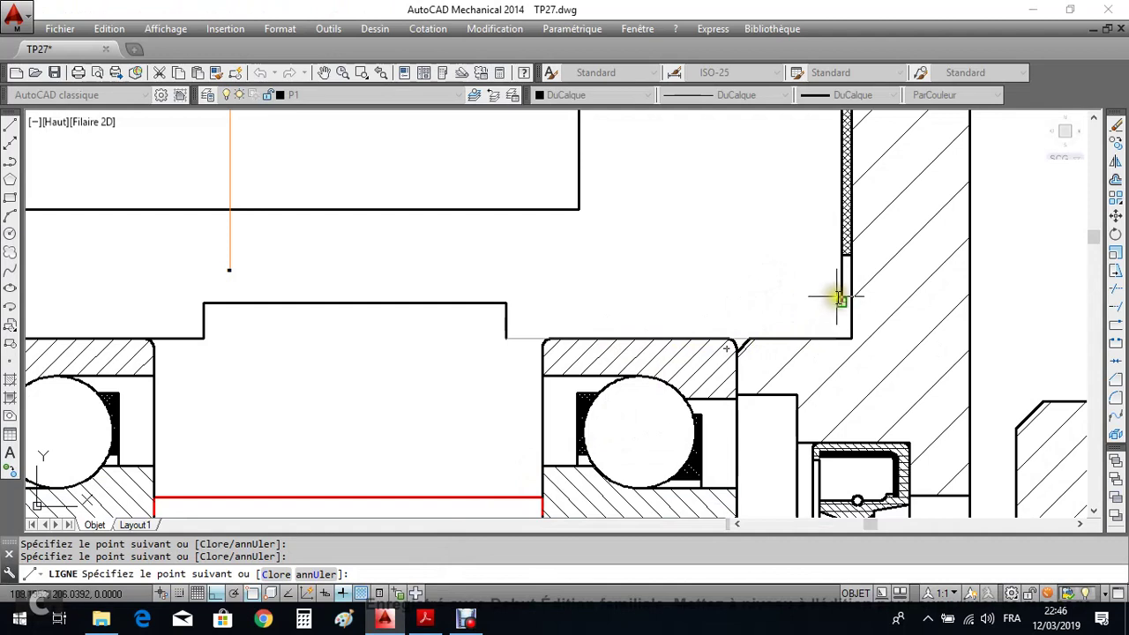
click(841, 338)
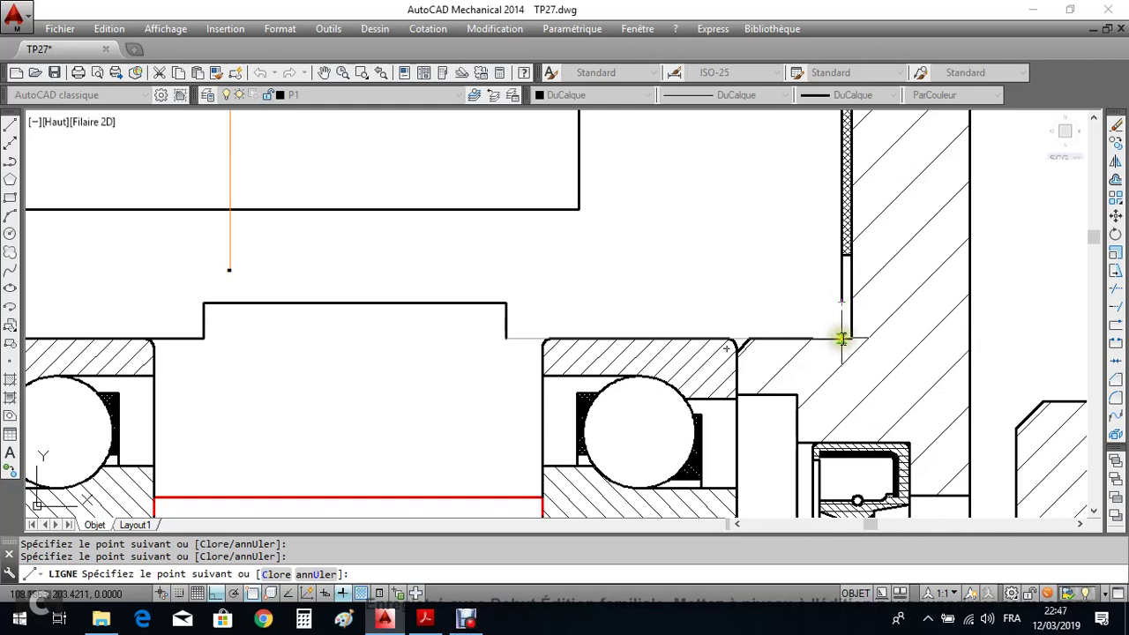
scroll(842, 338, up, 3)
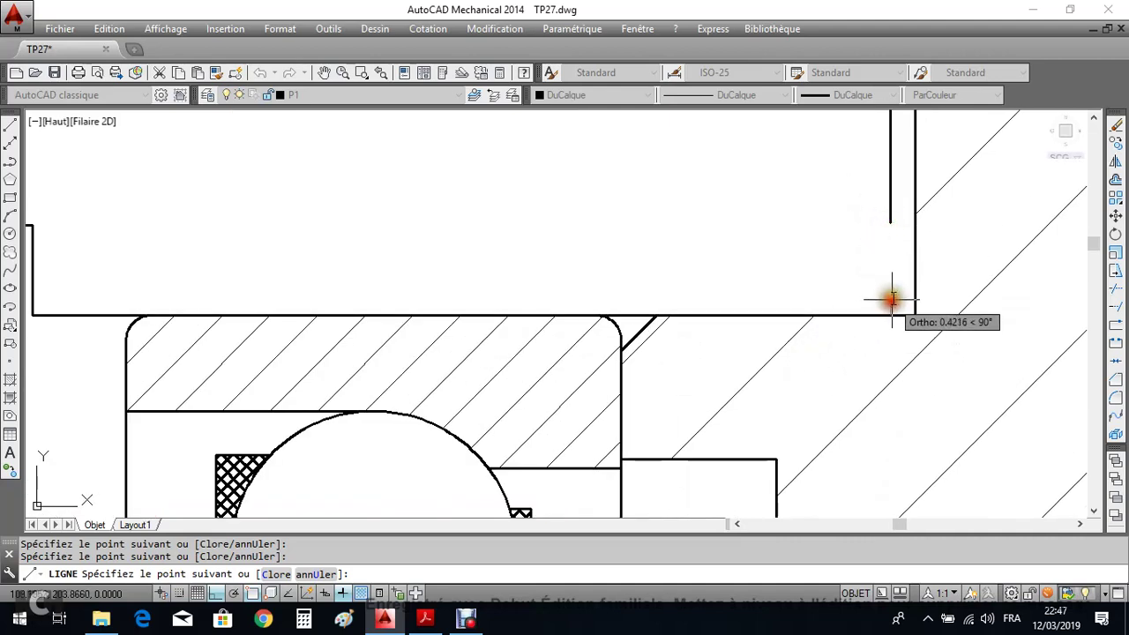
scroll(800, 235, down, 4)
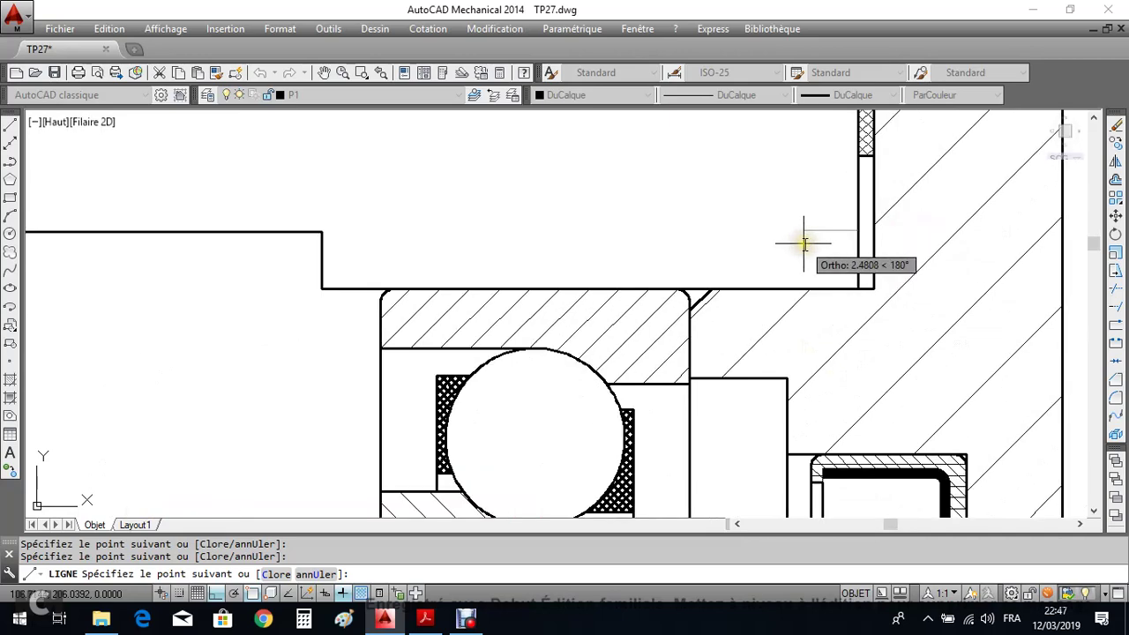
middle_drag(758, 229, 764, 255)
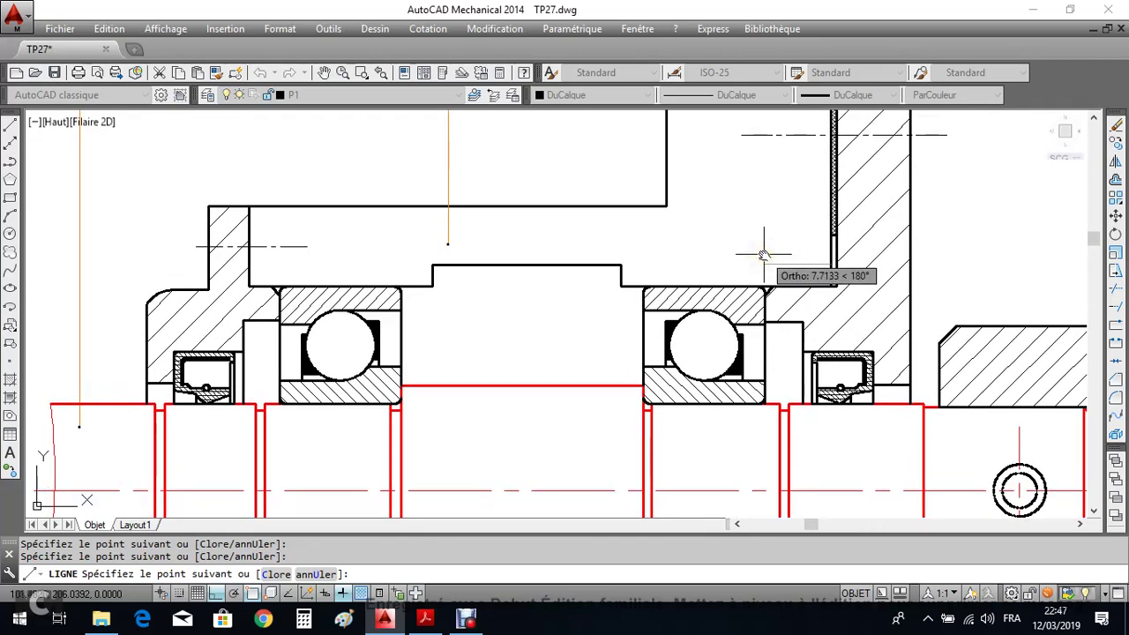
key(Return)
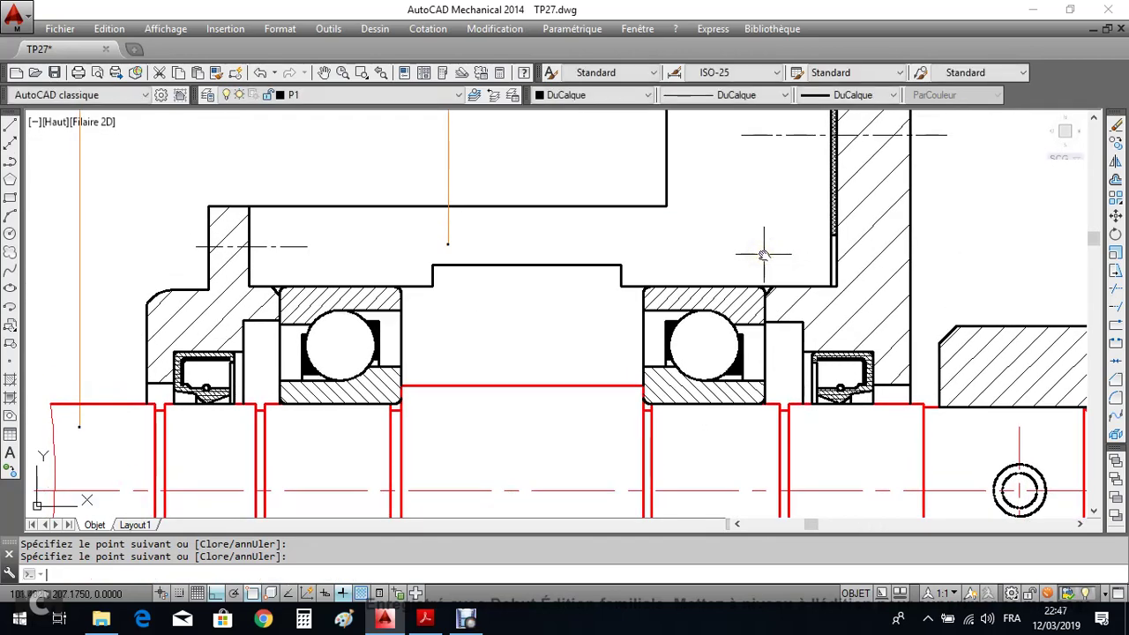
Stretch the lower ends of both vertical recess sides down to the red shaft's upper edge.
click(433, 277)
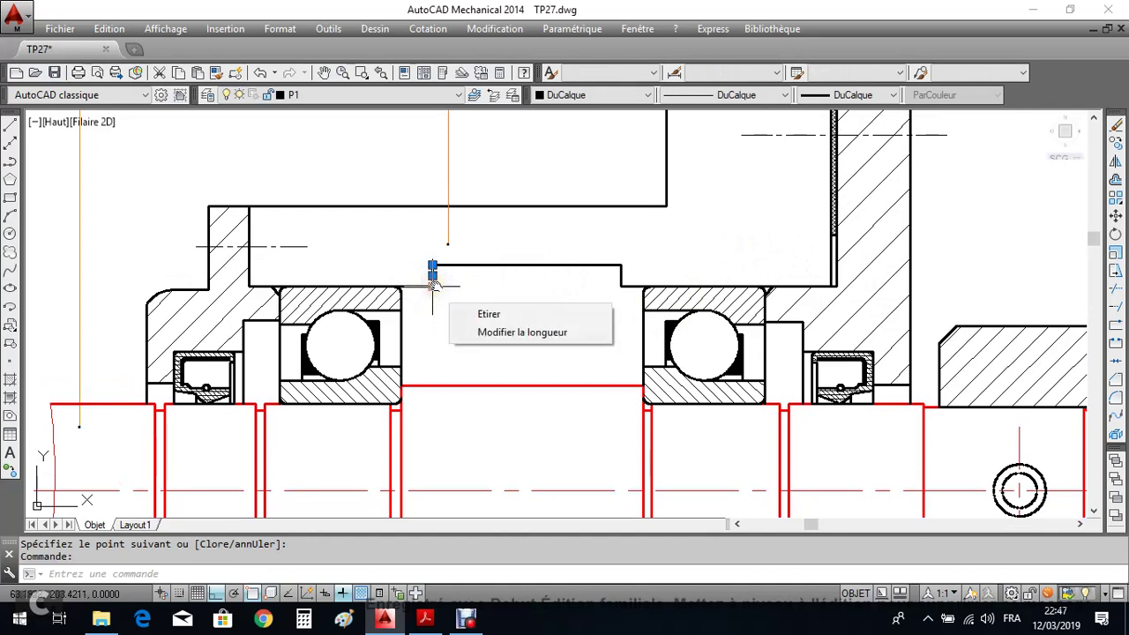
click(433, 285)
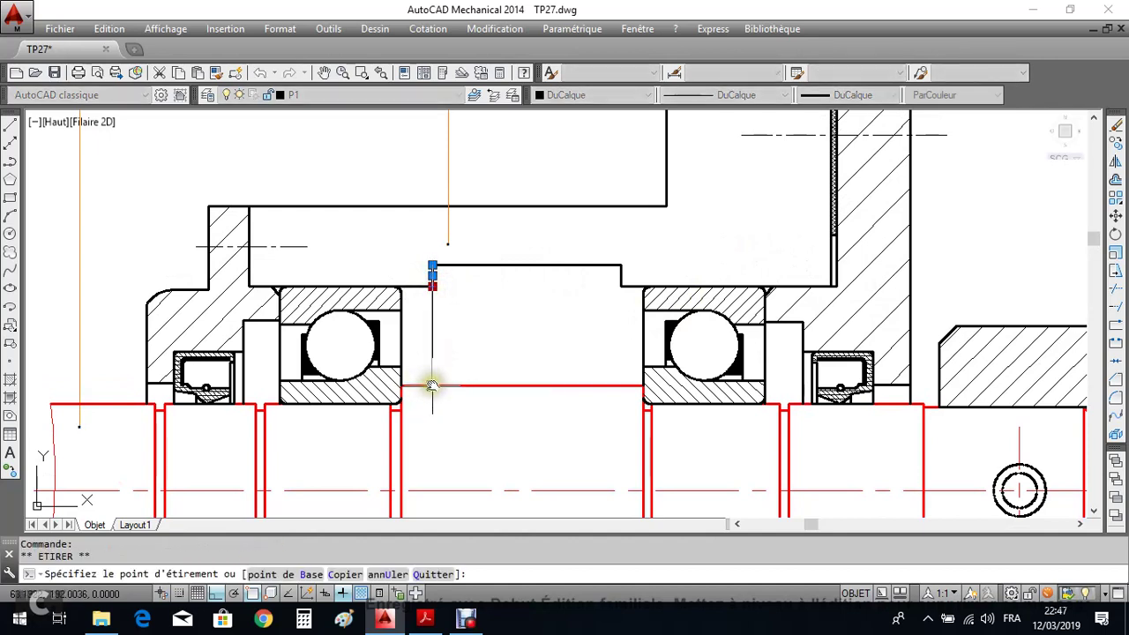
click(432, 386)
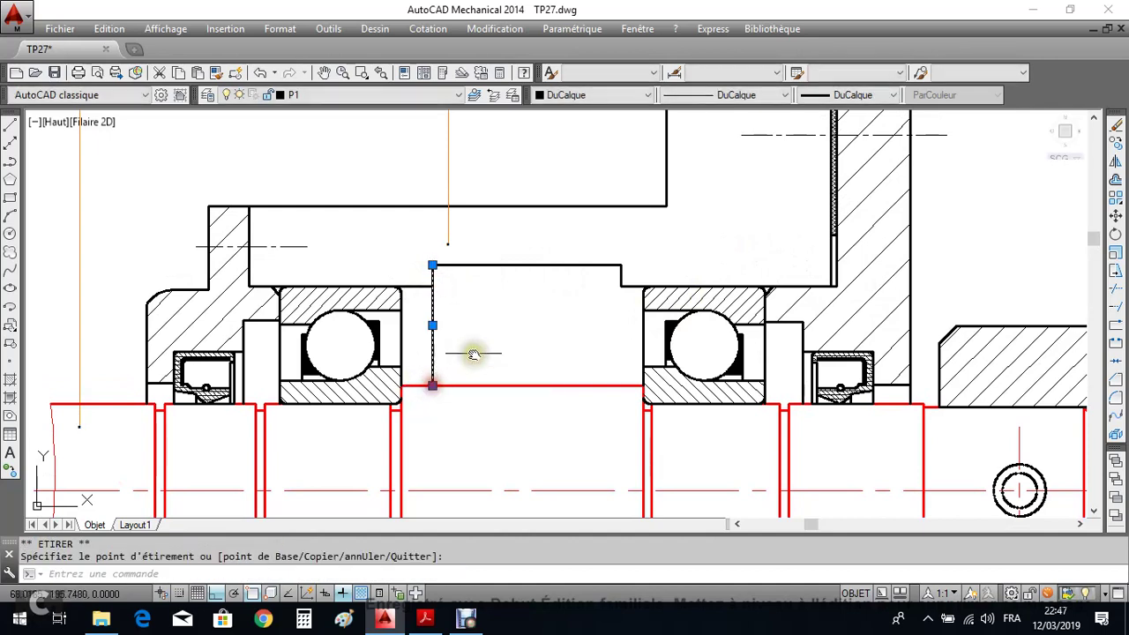
click(620, 275)
click(616, 275)
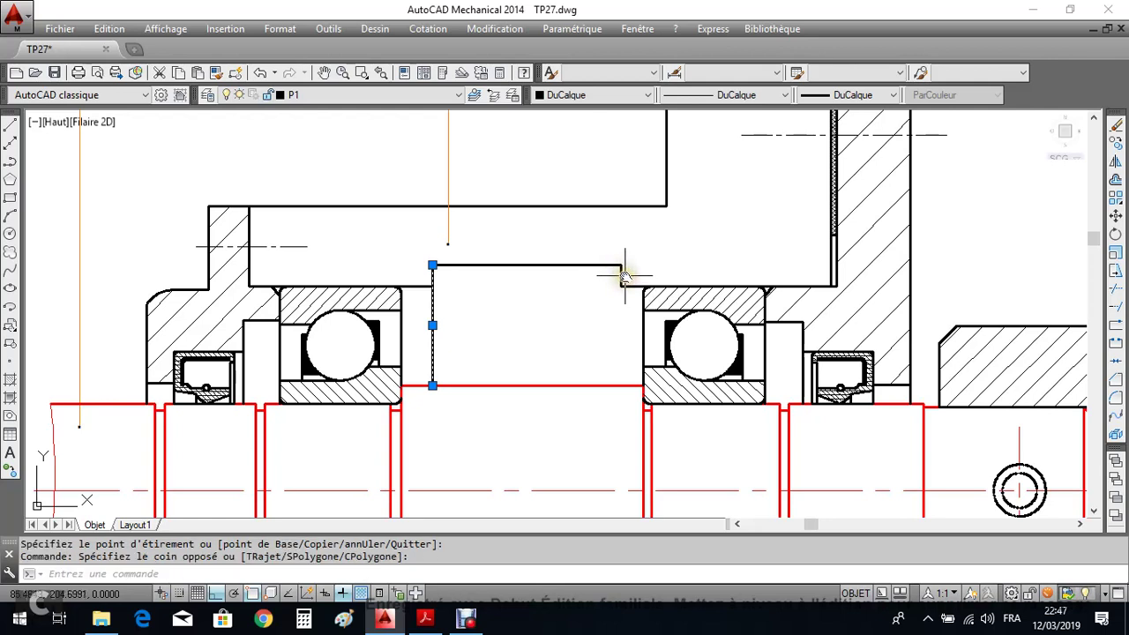
click(621, 276)
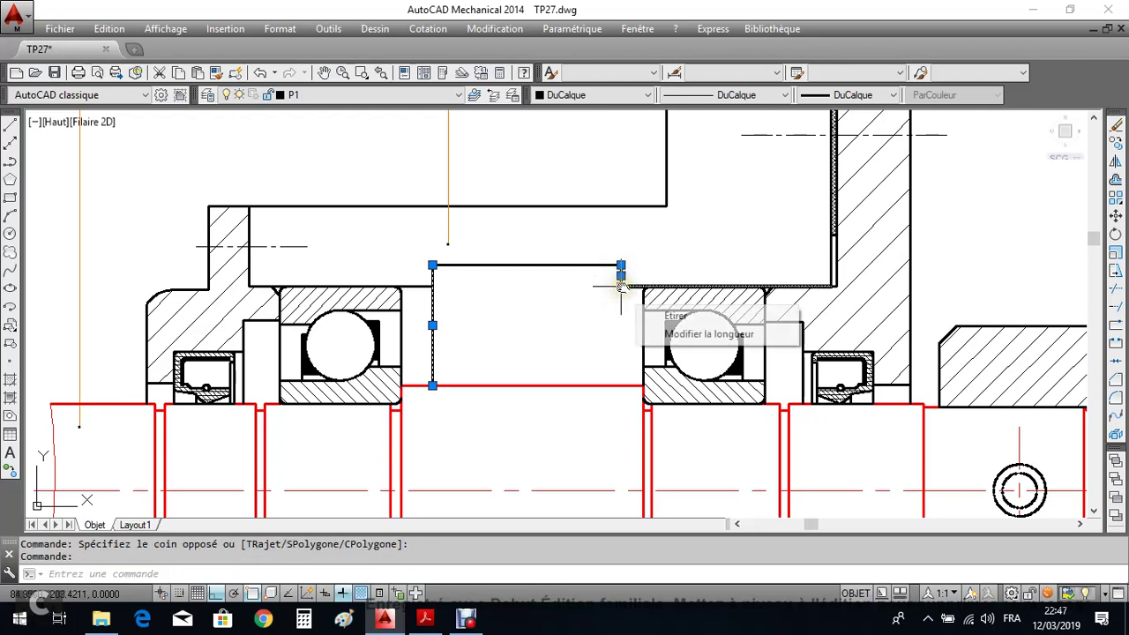
click(621, 276)
click(621, 385)
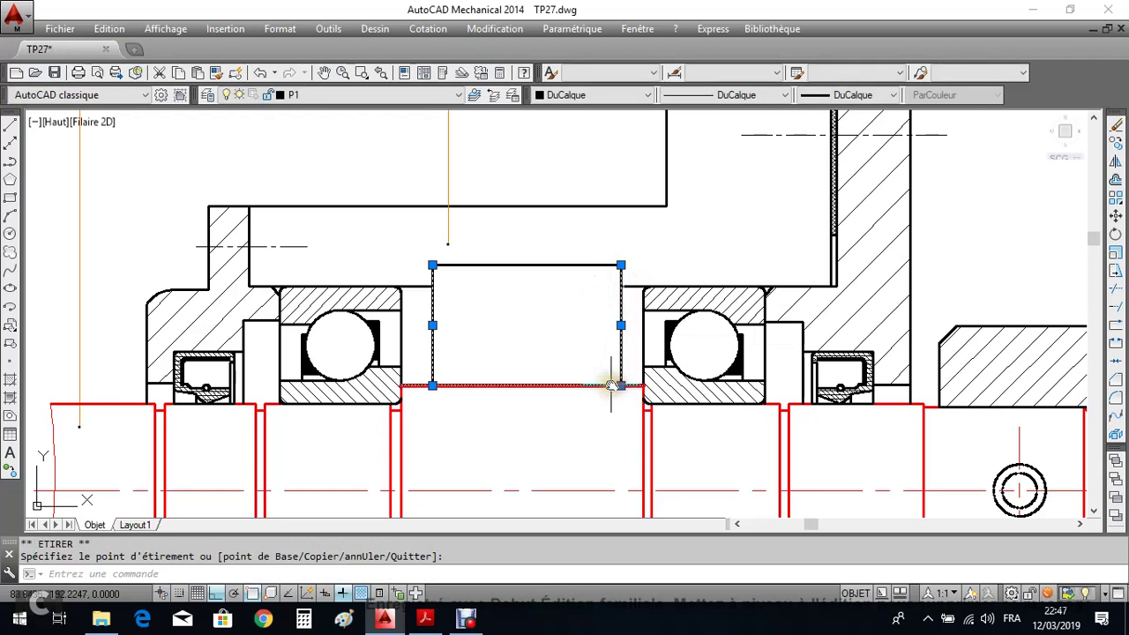
key(Escape)
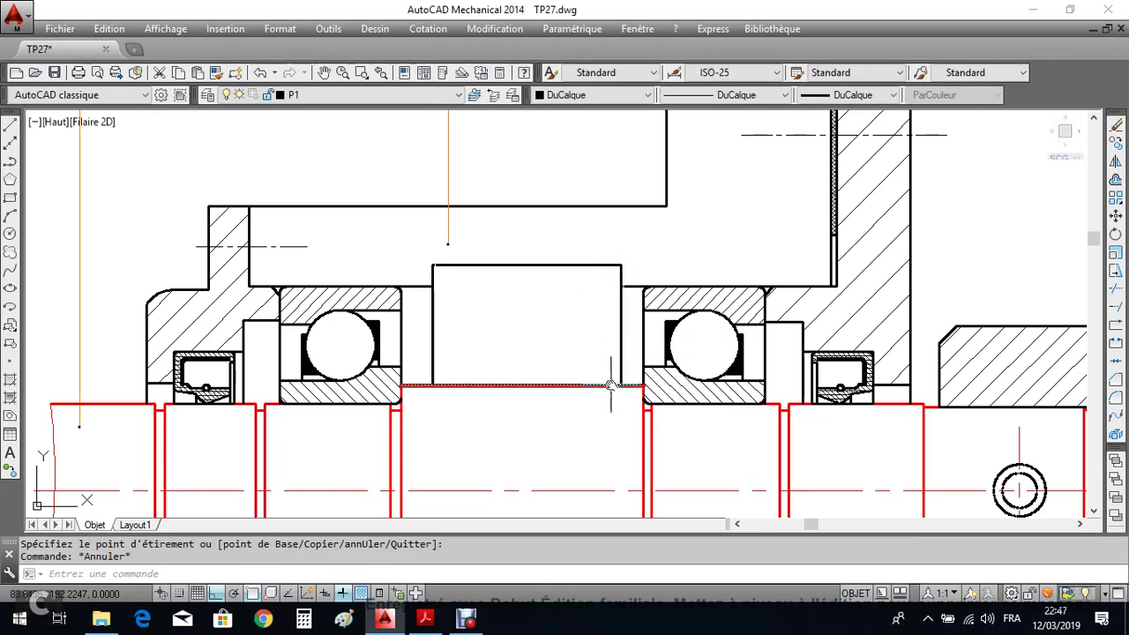
Fillet both upper corners of the recess between the bearings with radius 2.
scroll(459, 262, up, 4)
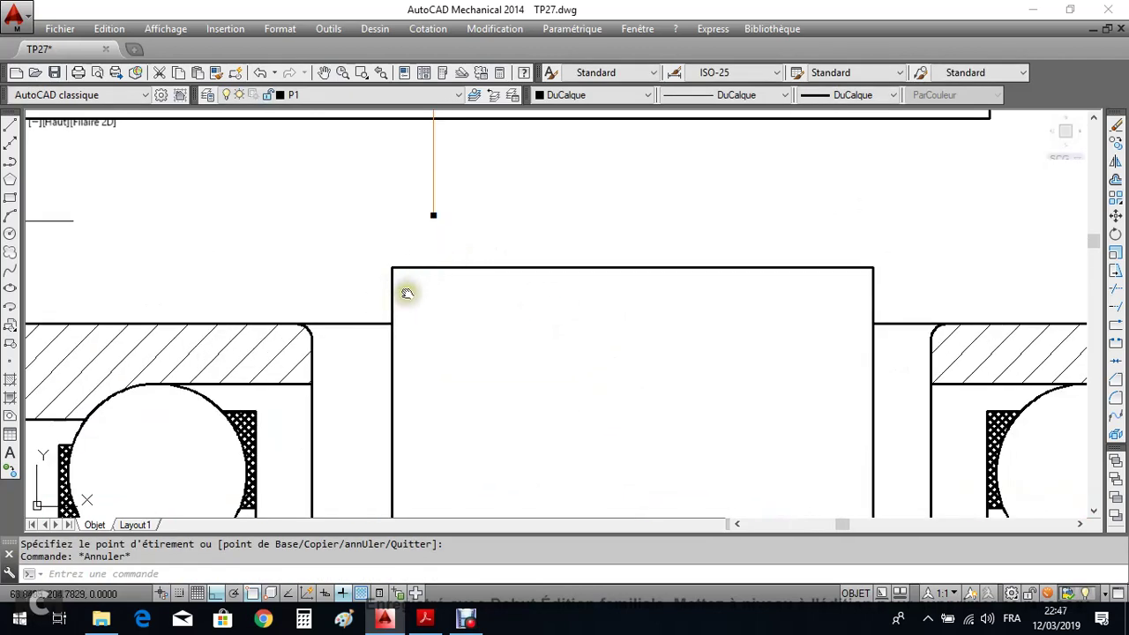
click(1116, 399)
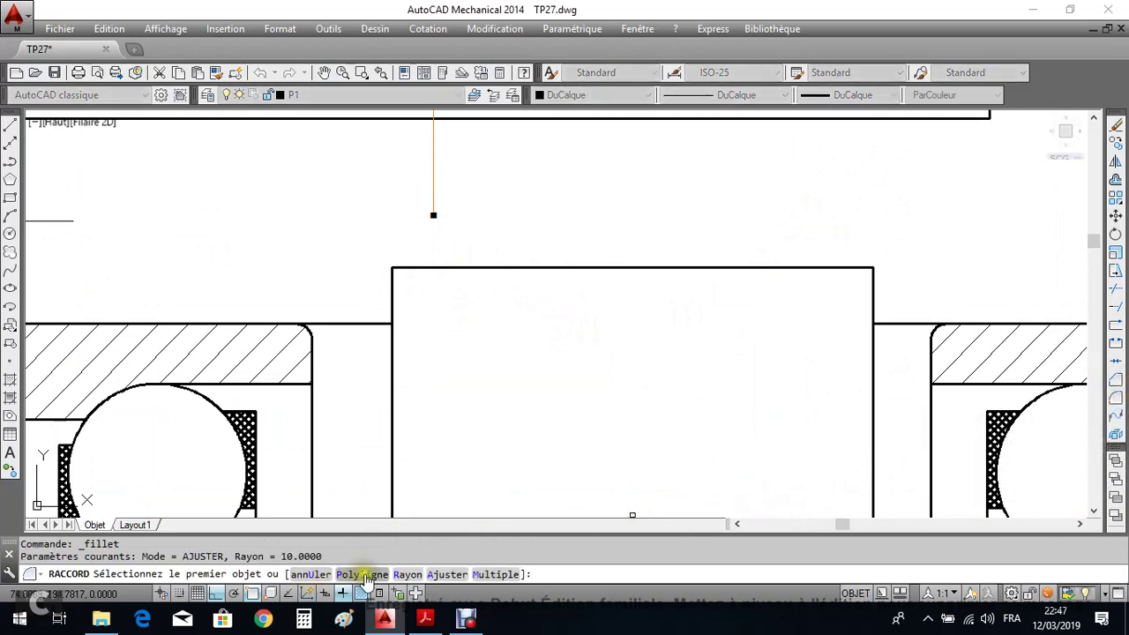
click(406, 574)
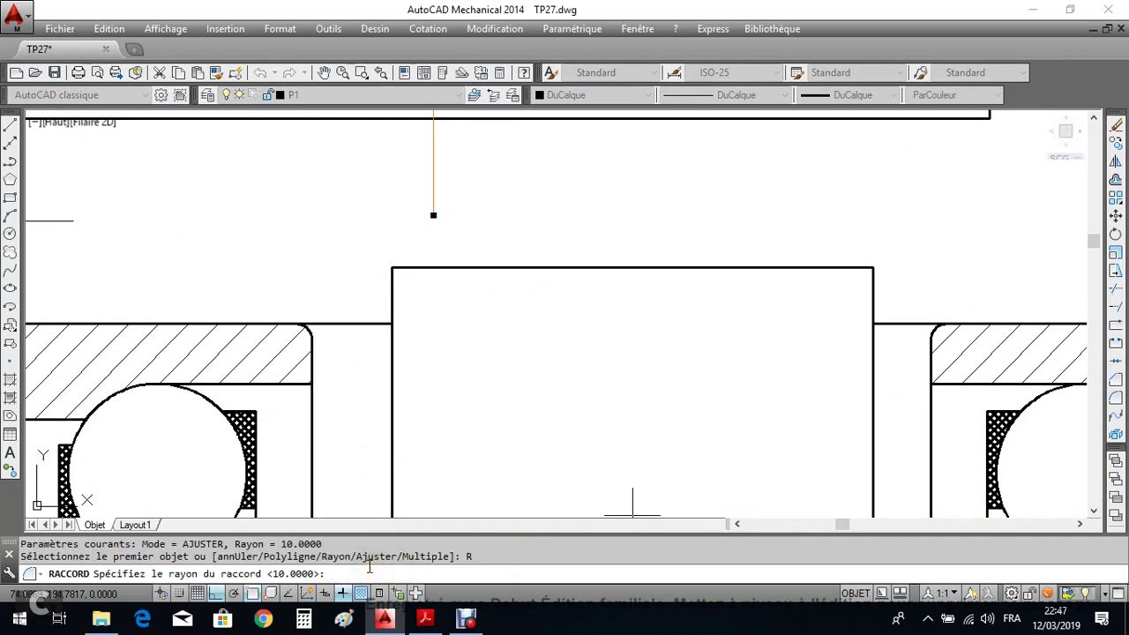
text(2)
key(Return)
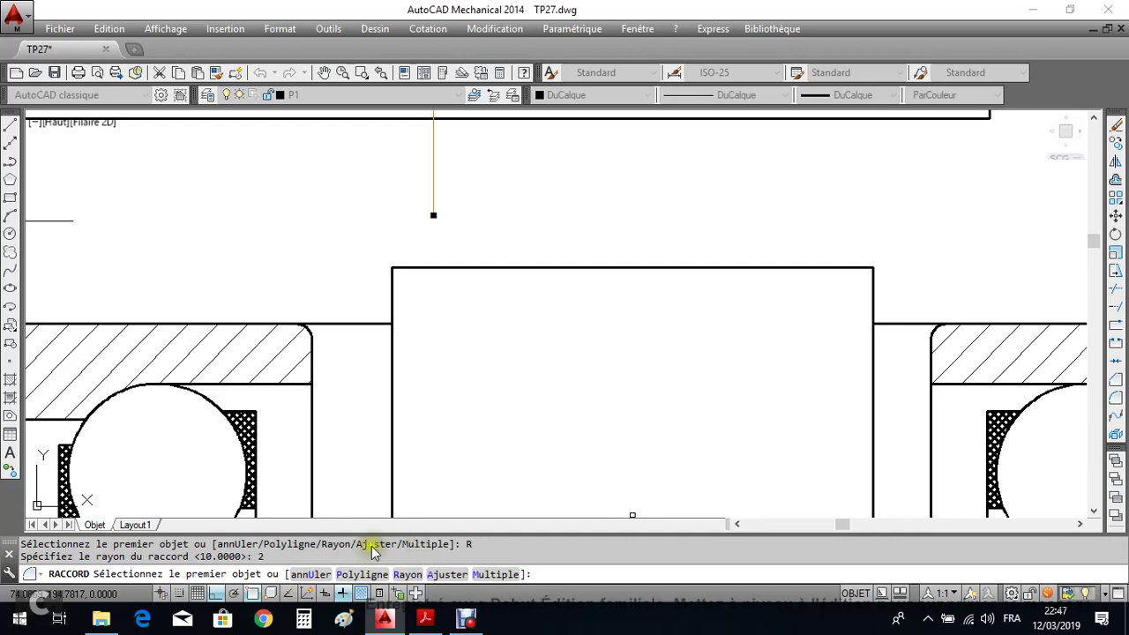
click(393, 302)
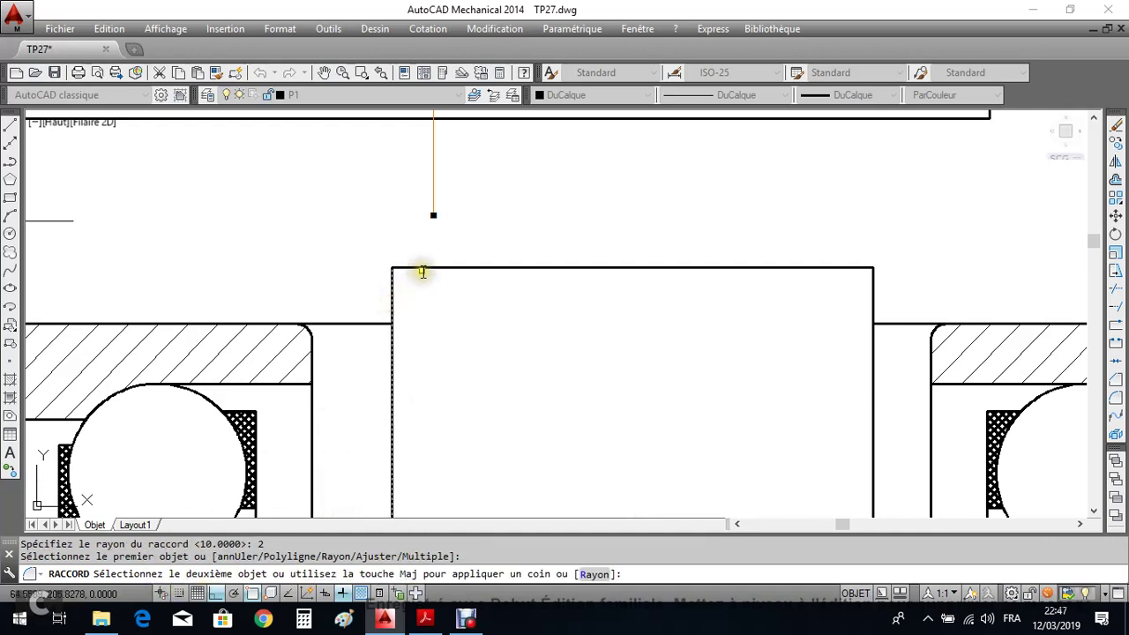
click(422, 269)
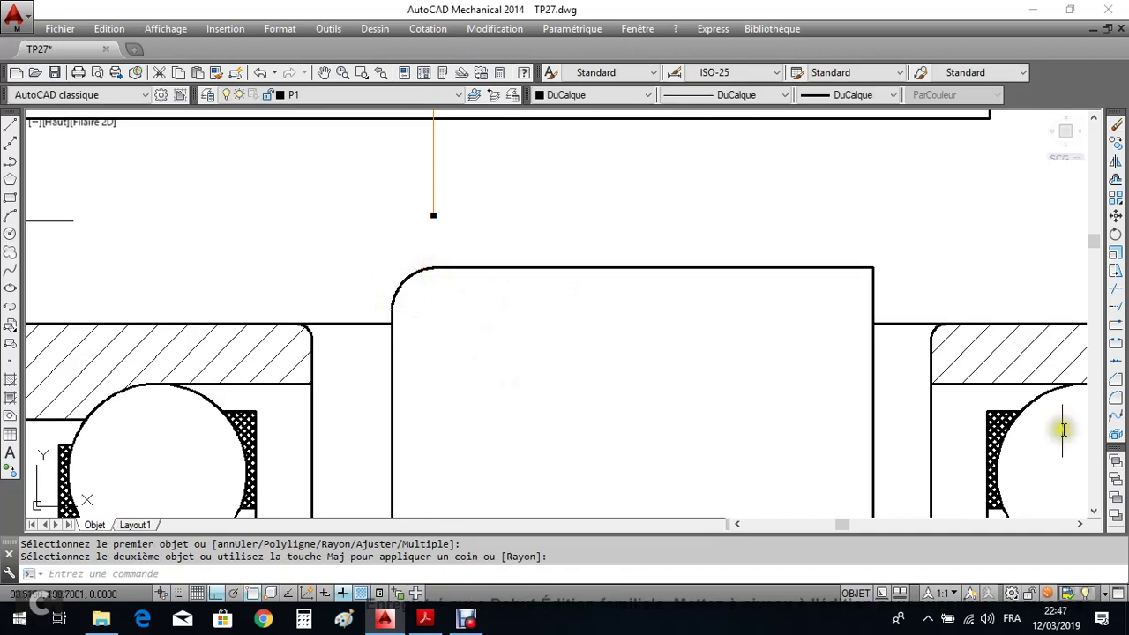
click(1116, 400)
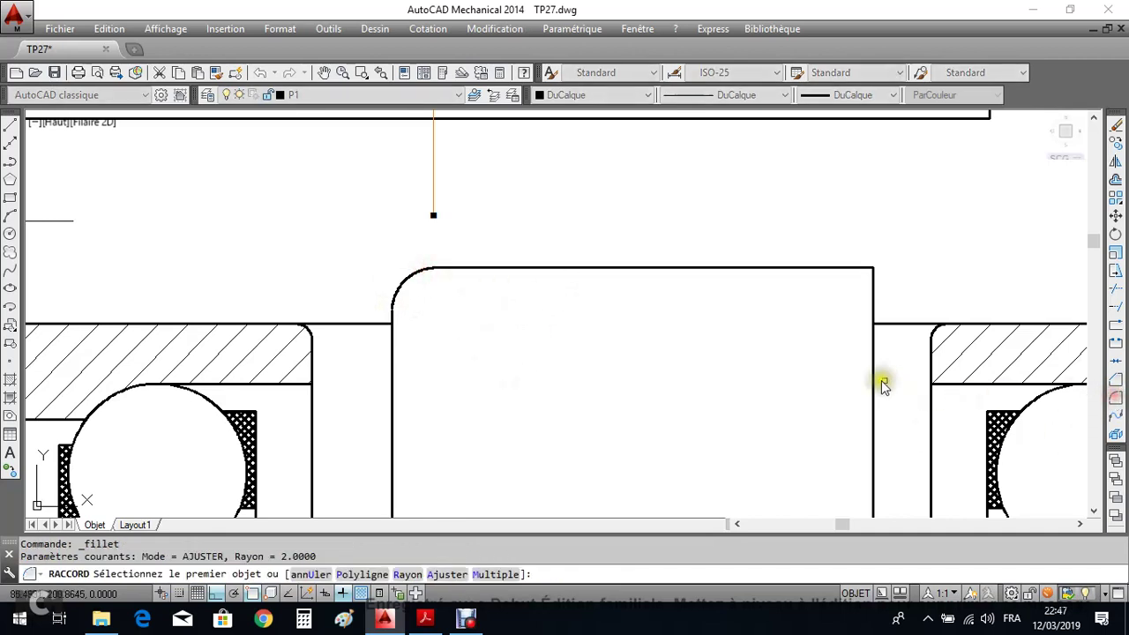
click(786, 267)
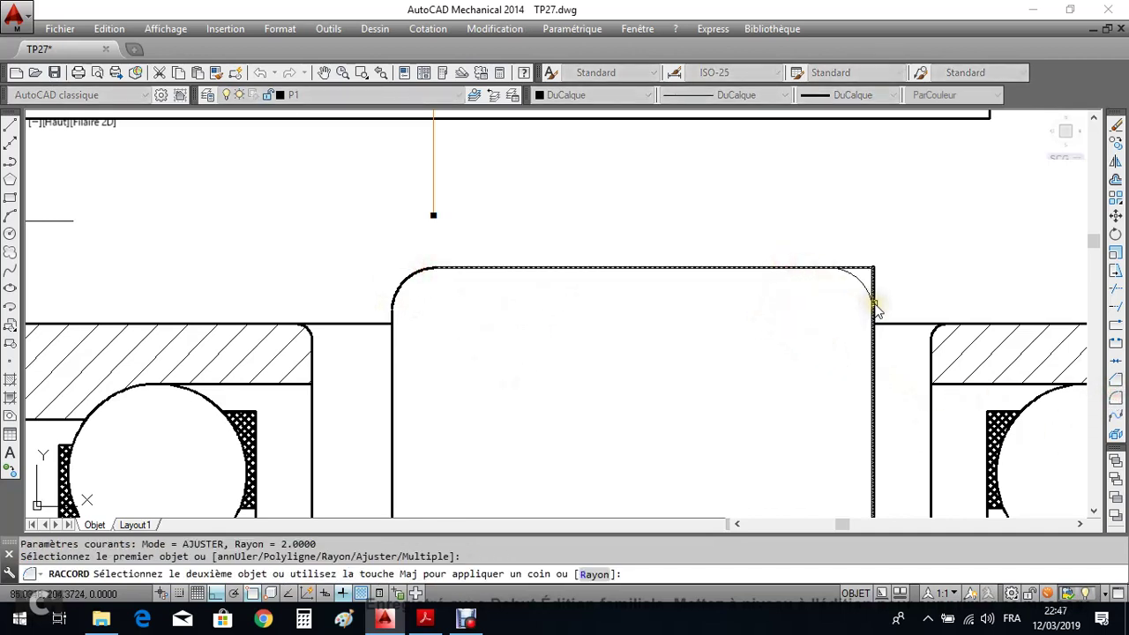
click(873, 300)
Mirror the bore outline, rounded recess and closing line at the gasket across the shaft's centre line, keeping the source objects.
scroll(815, 354, down, 4)
middle_drag(815, 354, 584, 339)
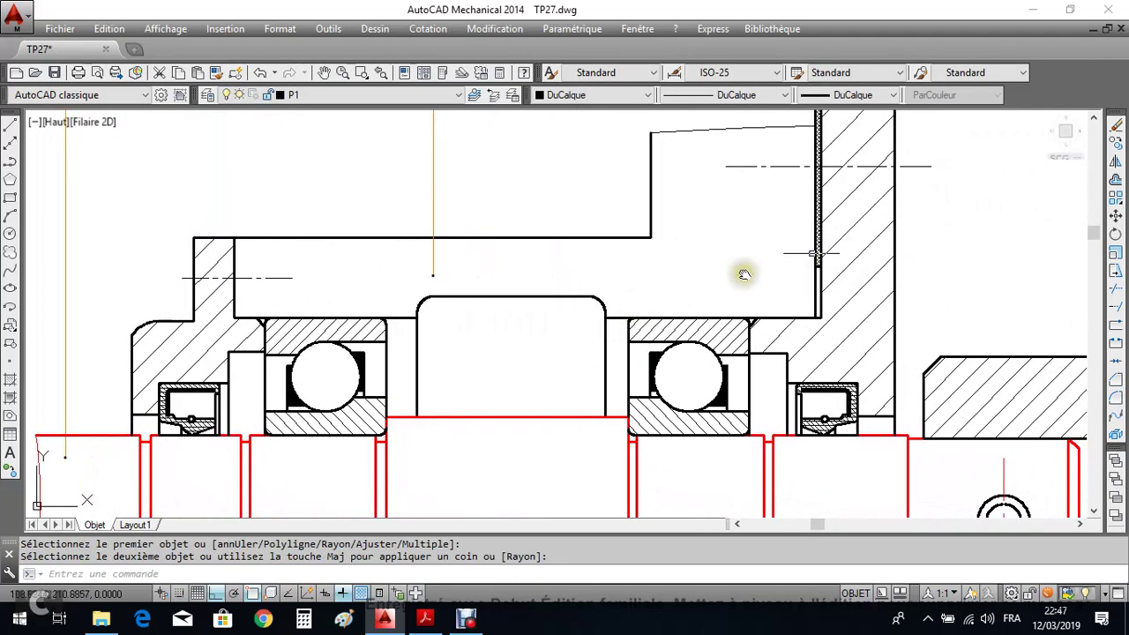
scroll(561, 327, down, 2)
middle_drag(540, 295, 471, 247)
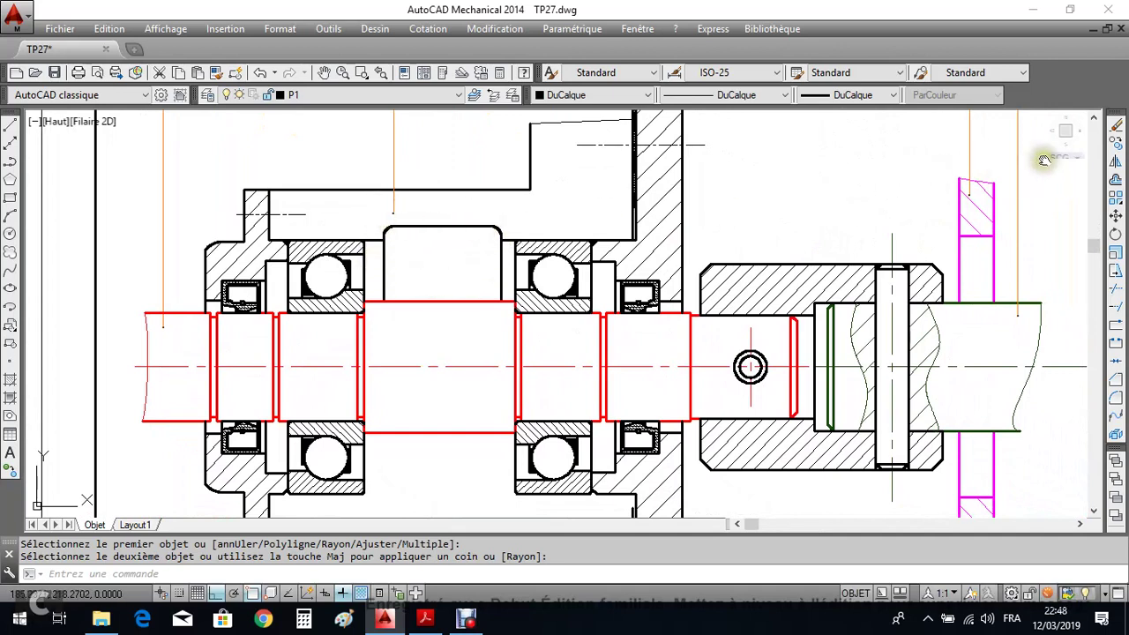
click(1116, 164)
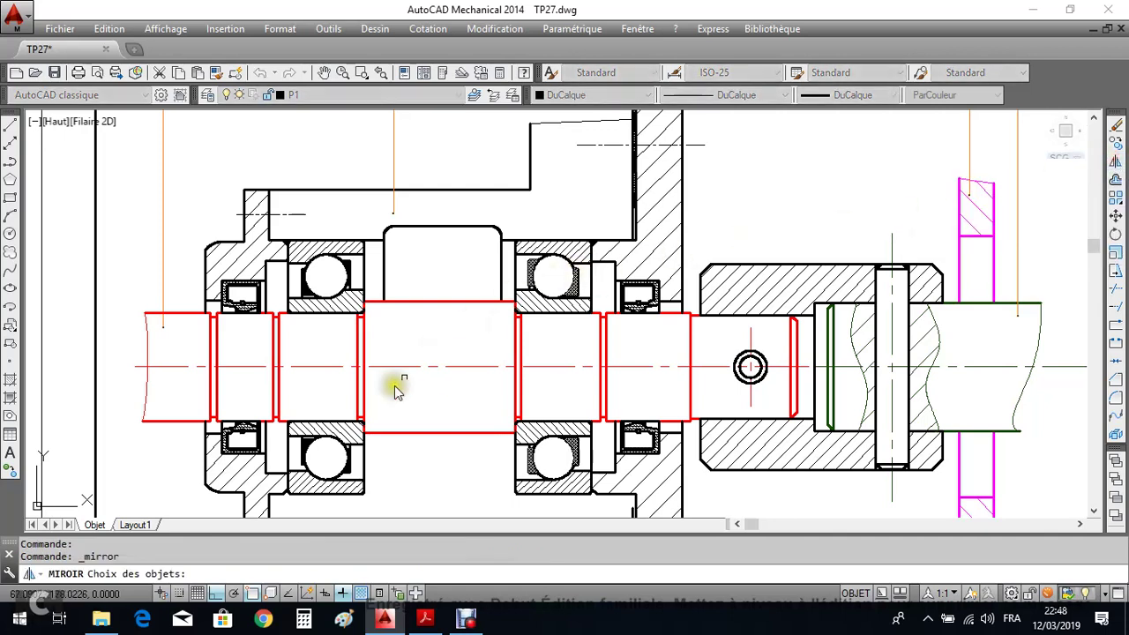
click(508, 269)
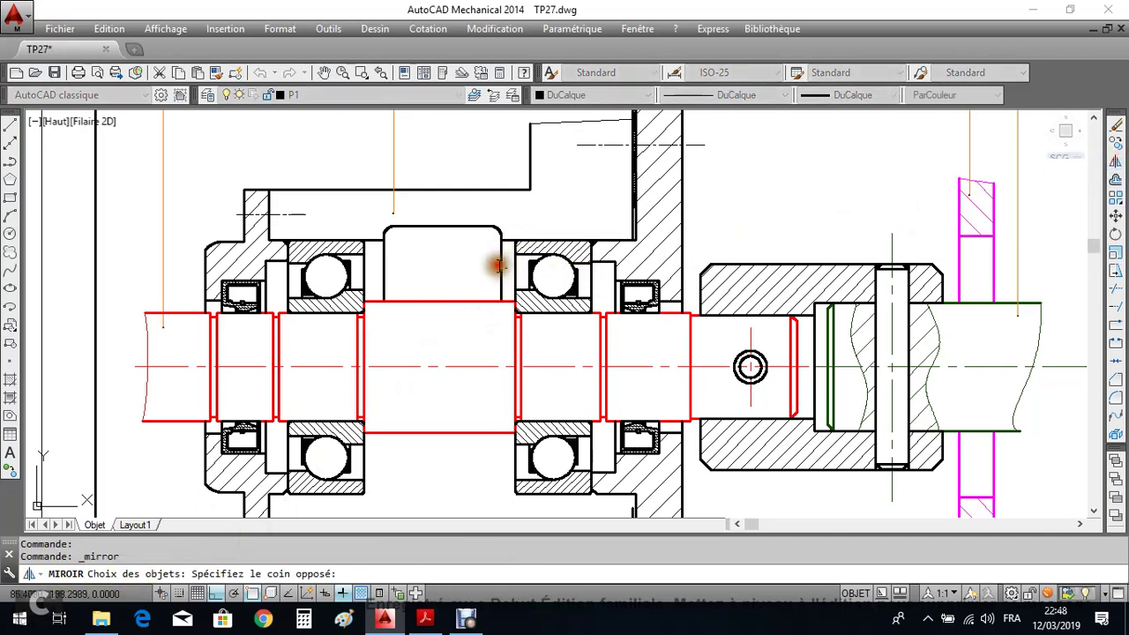
click(377, 222)
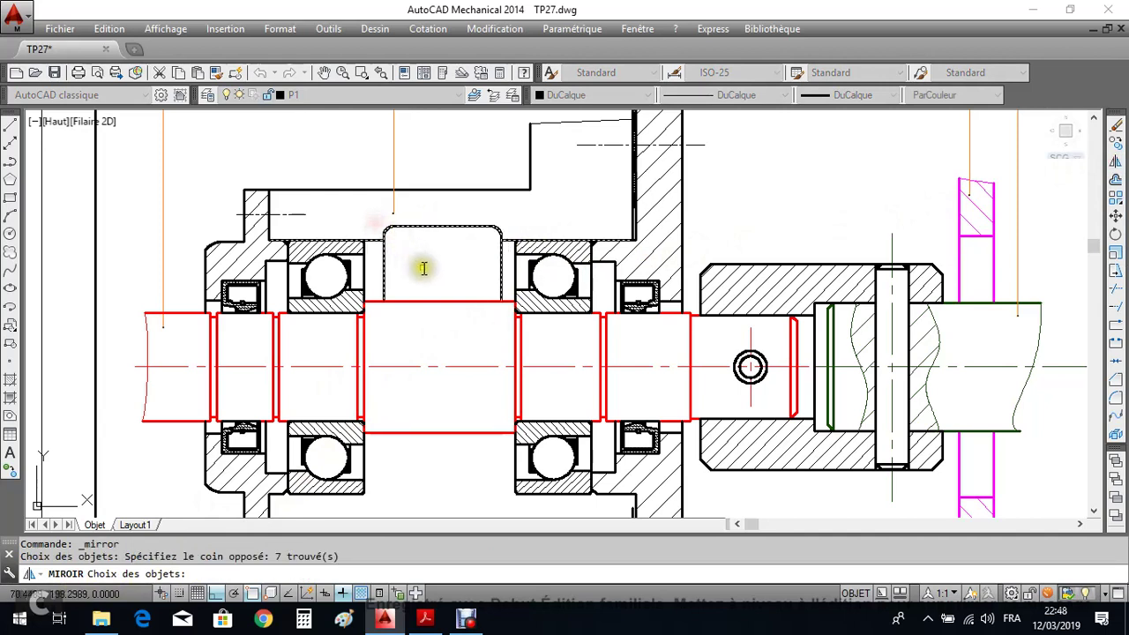
click(632, 231)
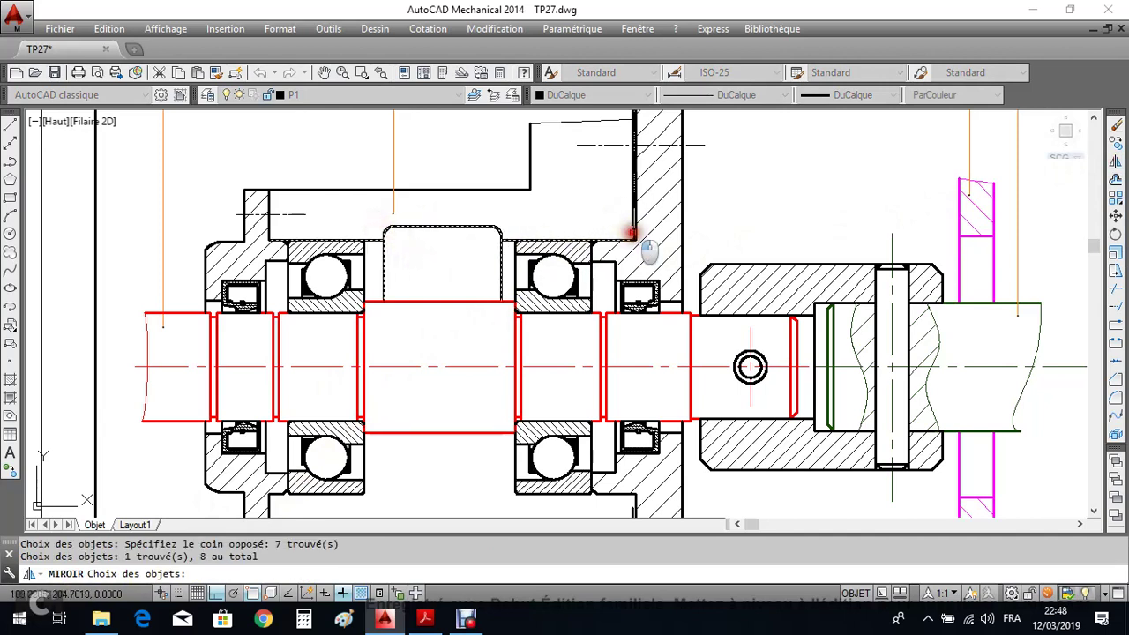
key(Return)
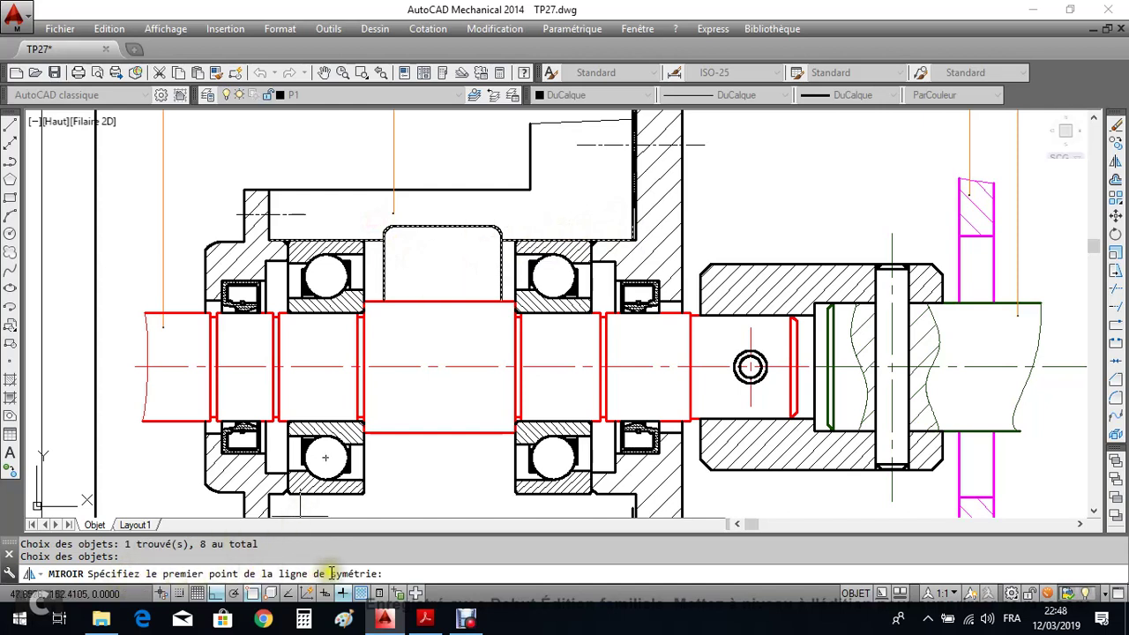
click(146, 366)
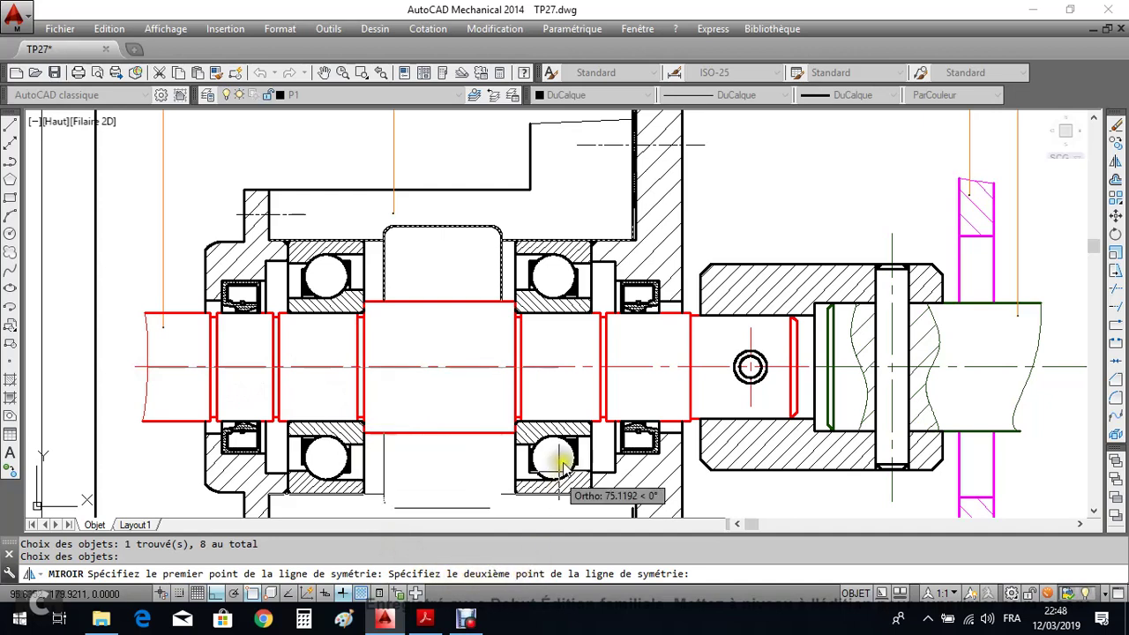
click(600, 368)
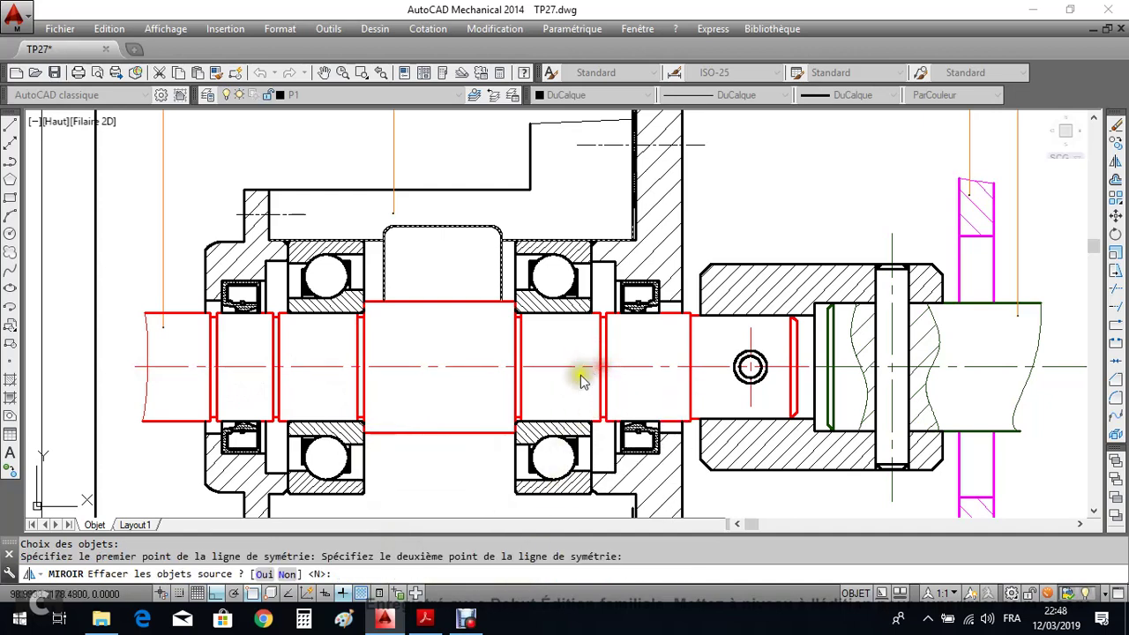
click(287, 575)
Make H1 the current layer and hatch the upper and lower sections of housing part 1 with the ANSI31 pattern at scale 1.
scroll(348, 395, down, 3)
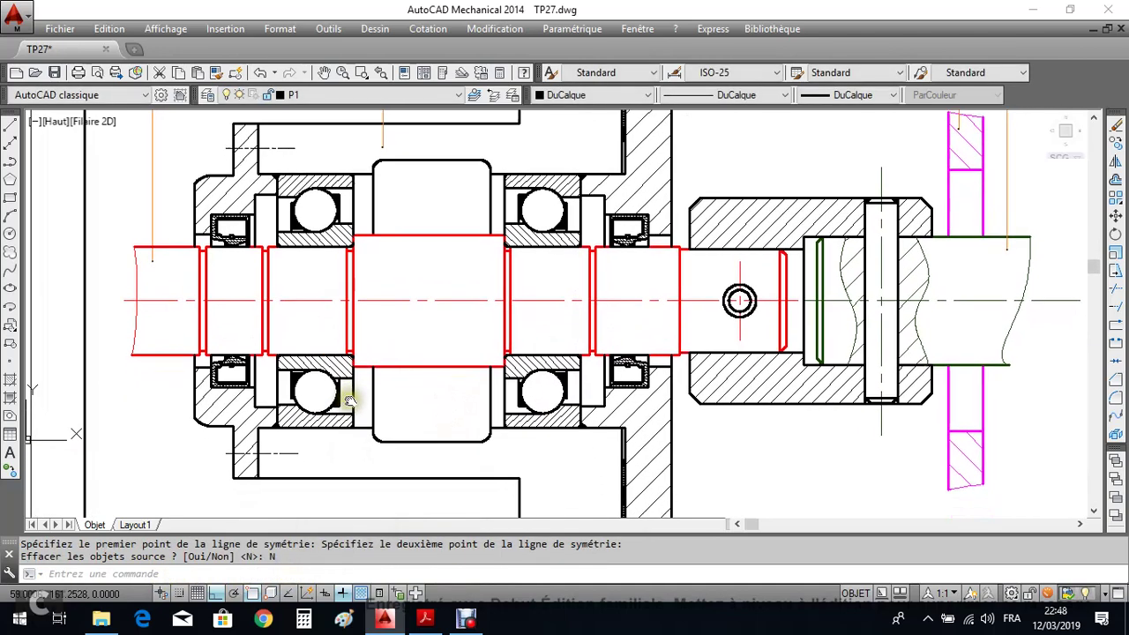
scroll(349, 395, down, 2)
scroll(357, 379, up, 2)
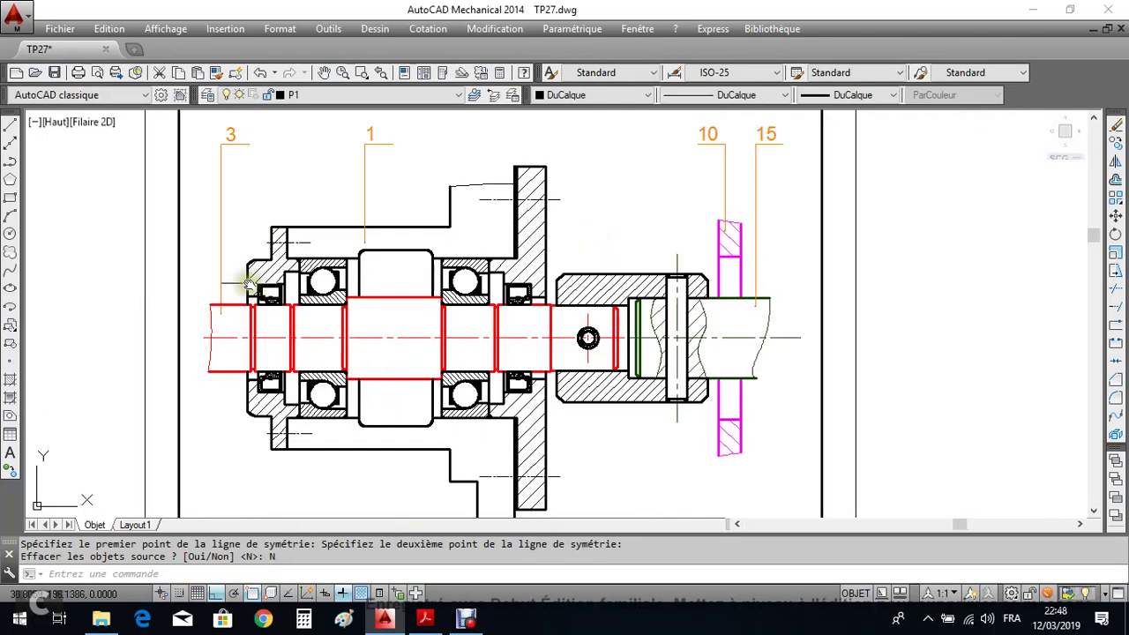
click(360, 95)
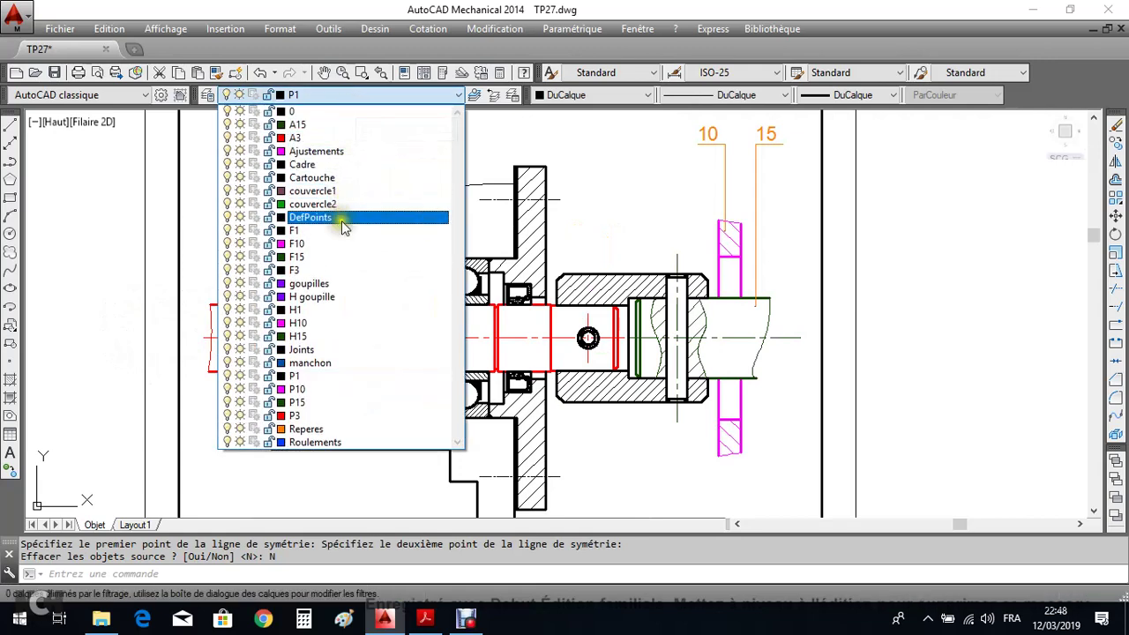
click(327, 311)
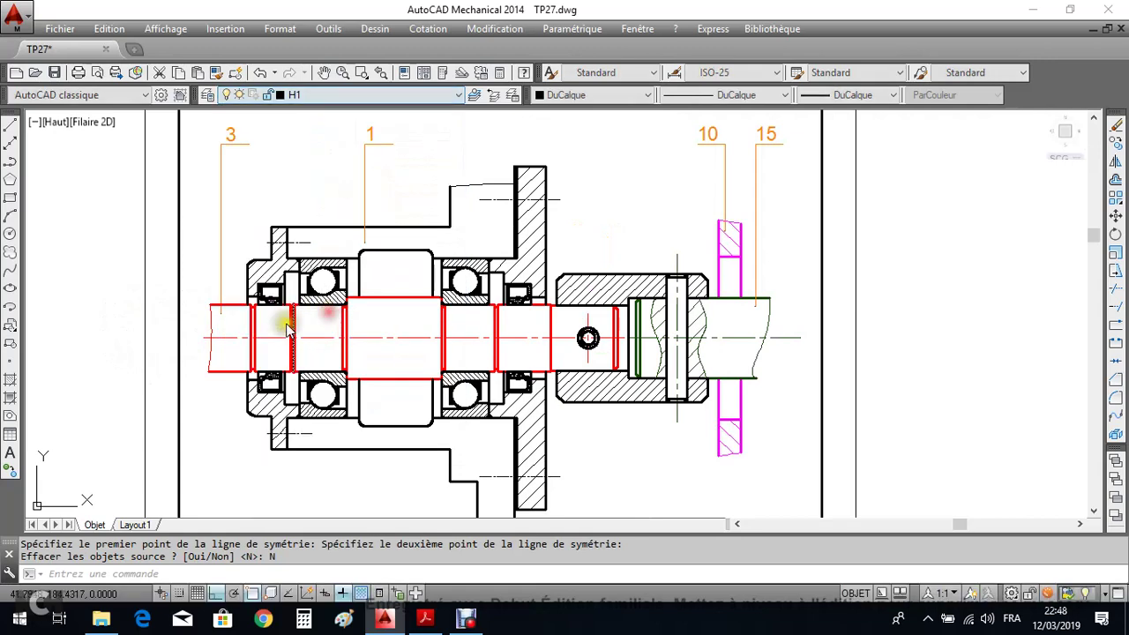
click(11, 381)
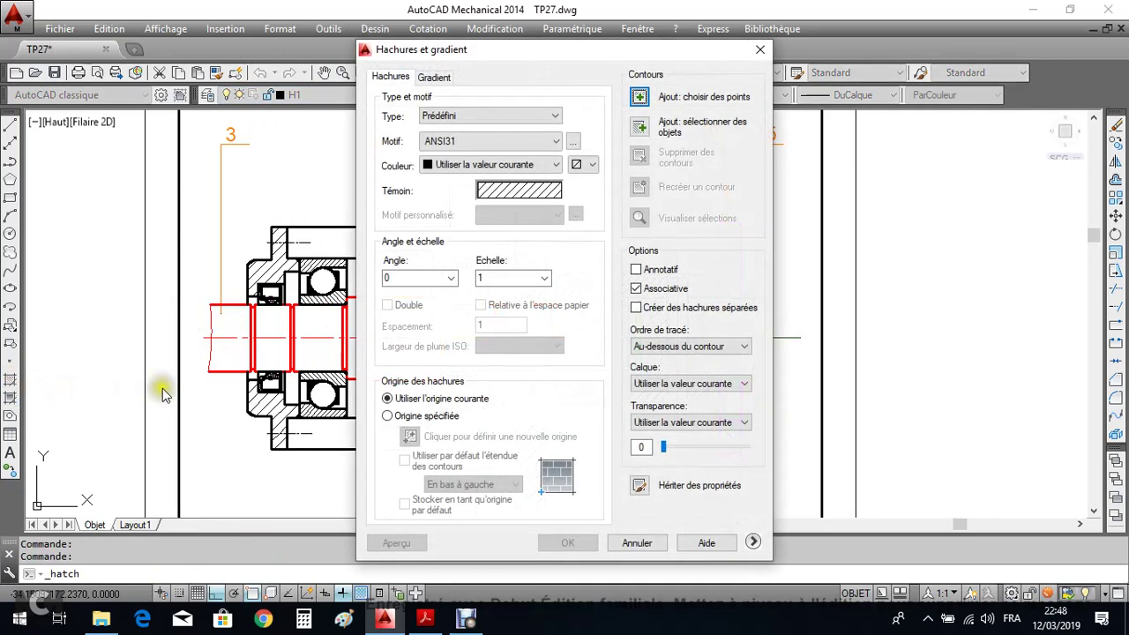
click(639, 99)
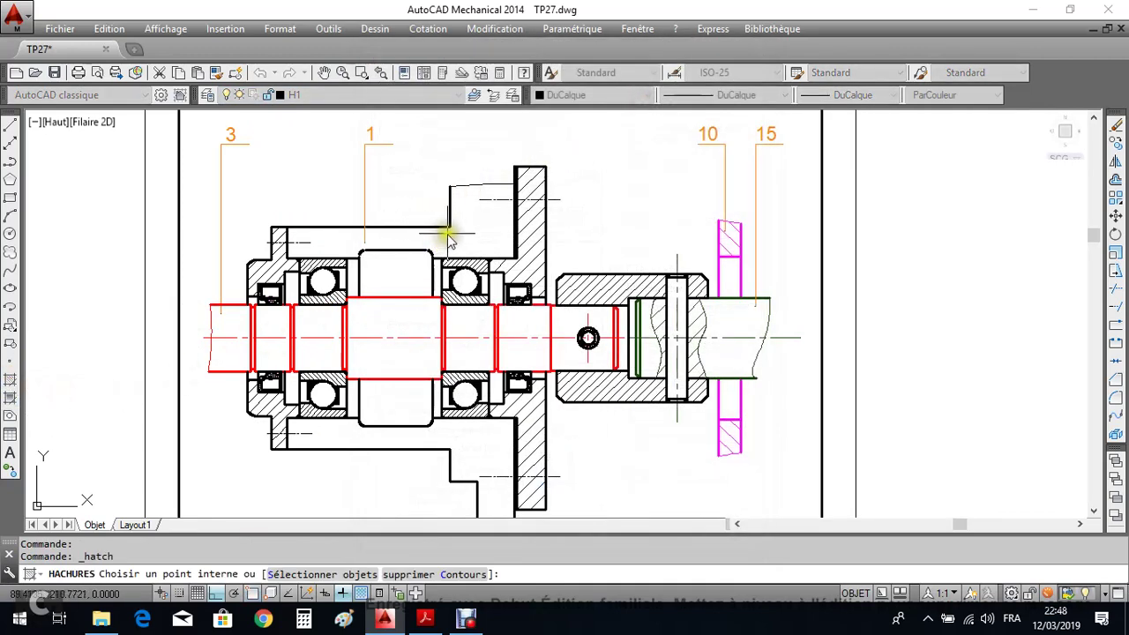
click(448, 237)
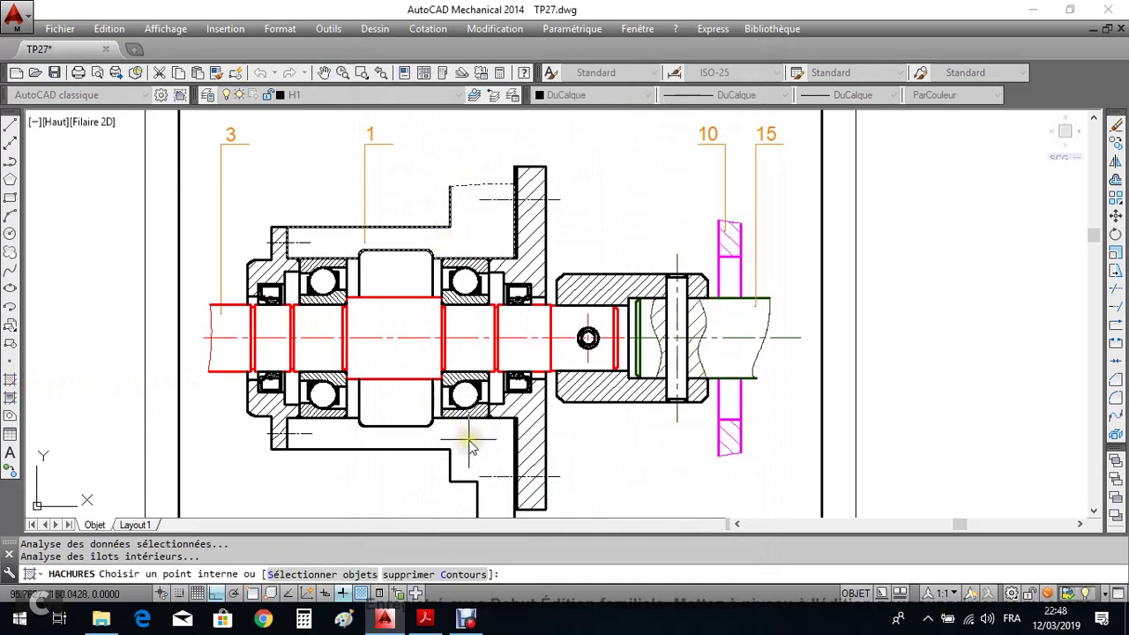
key(Return)
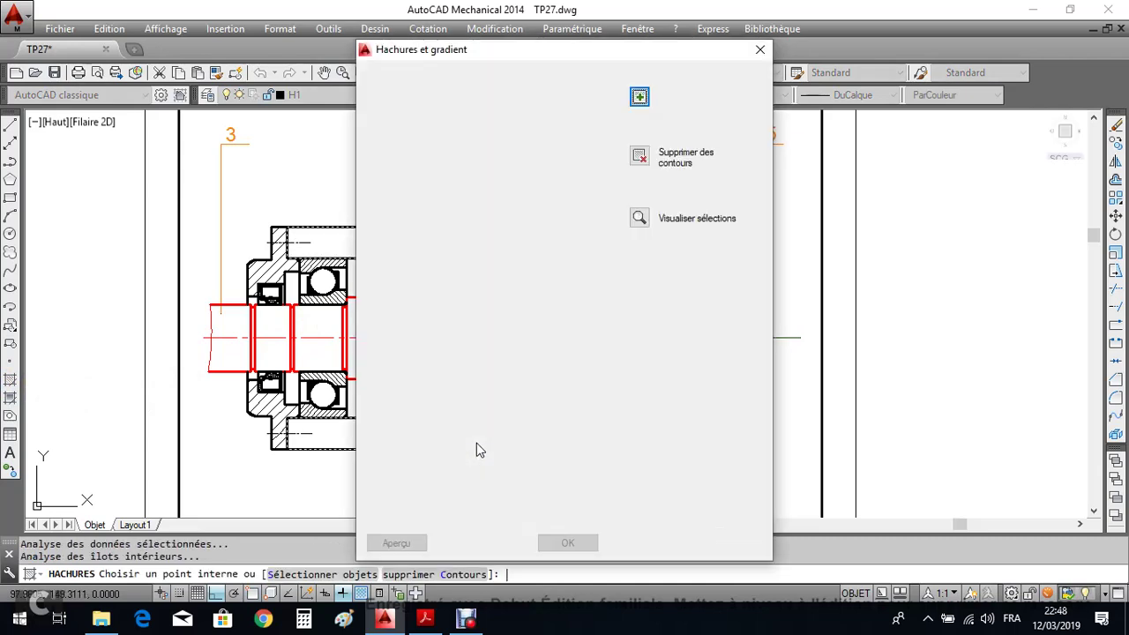
click(569, 544)
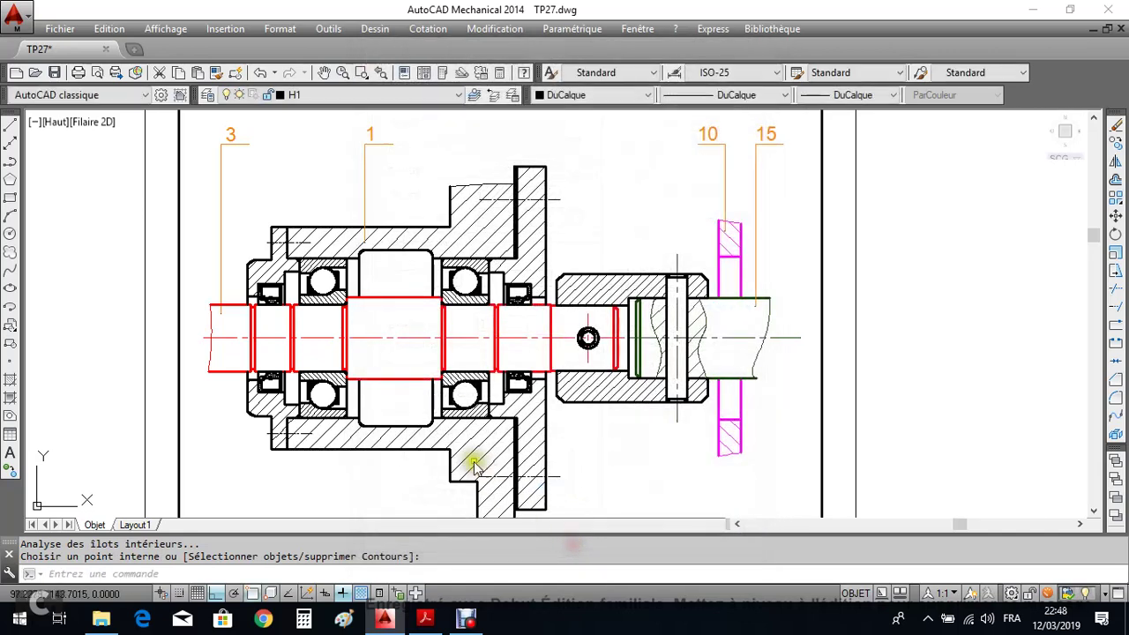
scroll(468, 461, down, 2)
mouse_move(464, 461)
middle_down()
mouse_move(392, 390)
mouse_move(400, 396)
middle_up()
scroll(384, 383, up, 2)
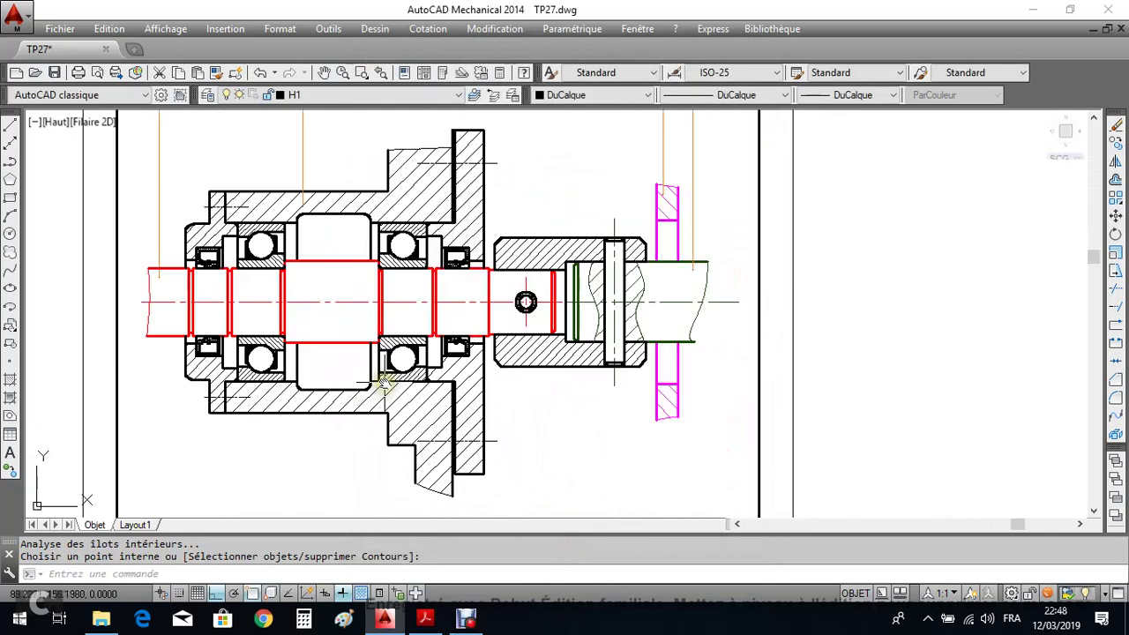
middle_drag(512, 399, 521, 418)
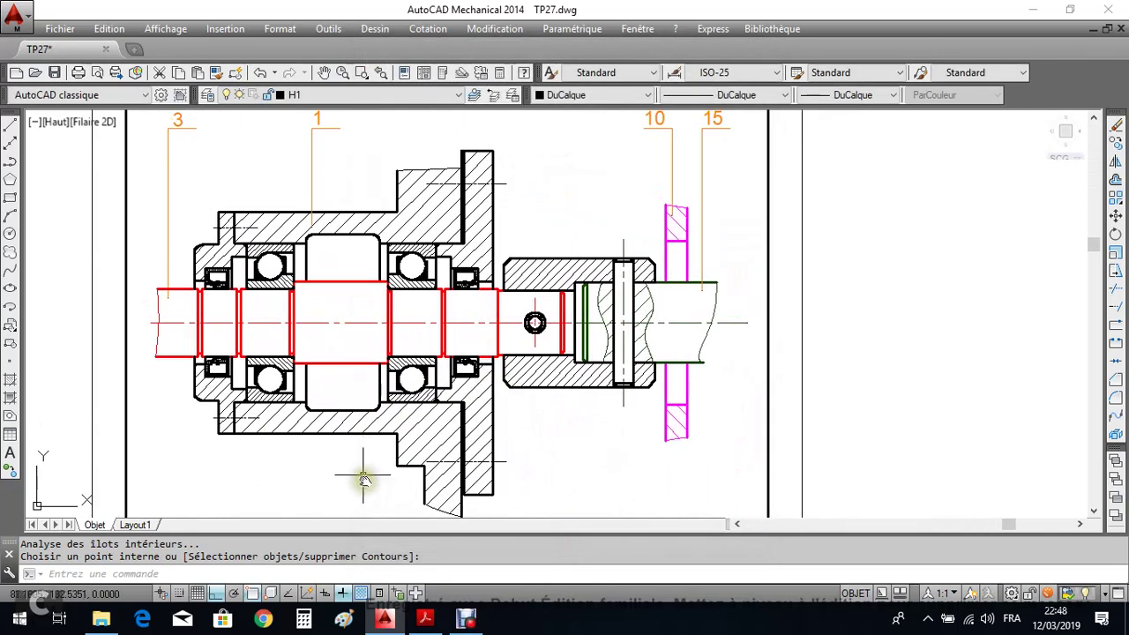